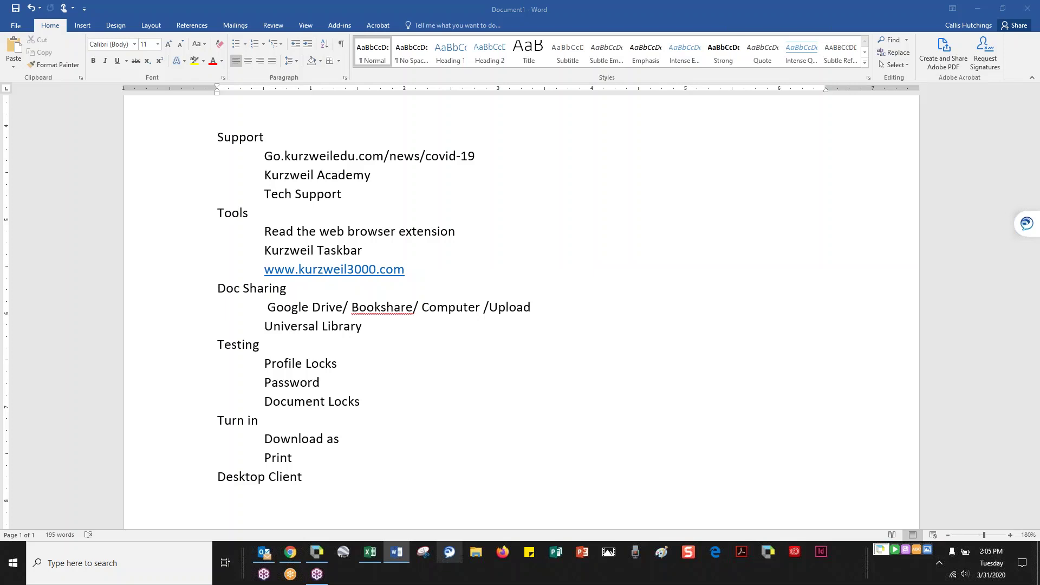
Step: Minimize Word to show Chrome's COVID-19 page and highlight its go.kurzweiledu.com/news/covid-19 address
left_click(978, 7)
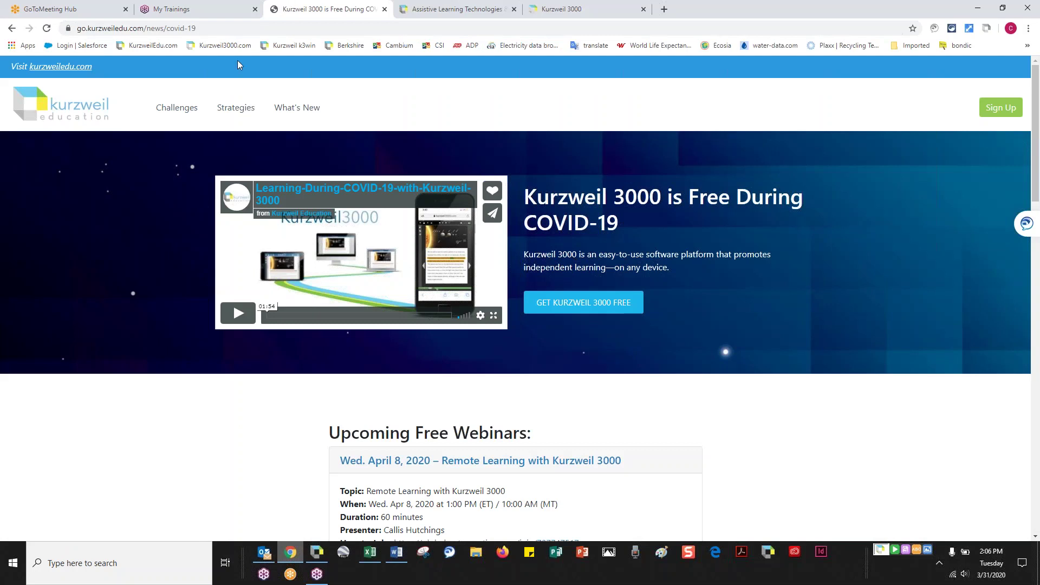
left_click_drag(197, 29, 5, 36)
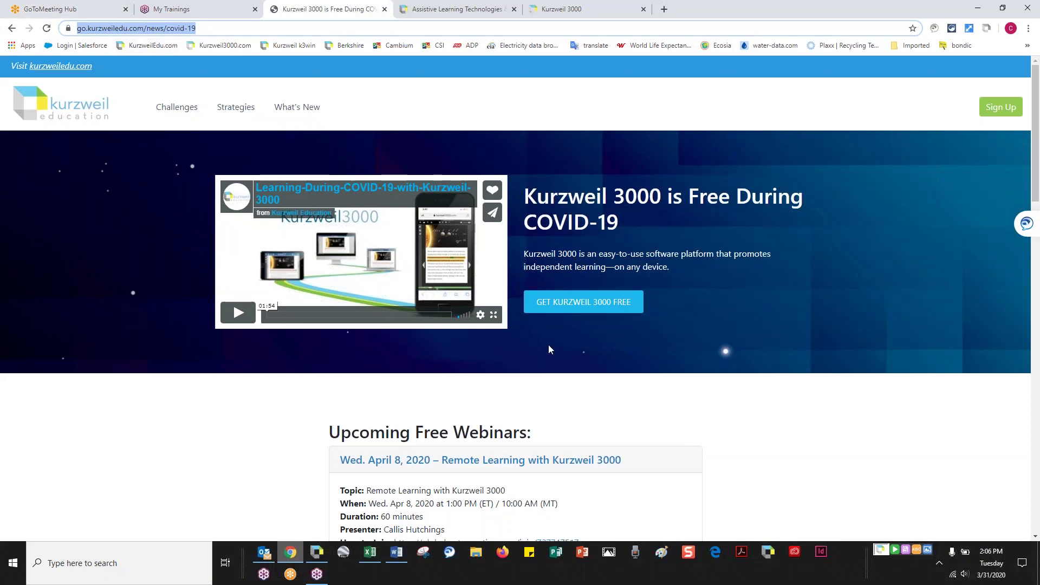
Step: Scroll the COVID-19 page past the webinar reminder form to the Step 1 and Step 2 guidance
scroll(548, 345, "down", 3)
scroll(550, 348, "down", 6)
scroll(550, 348, "up", 3)
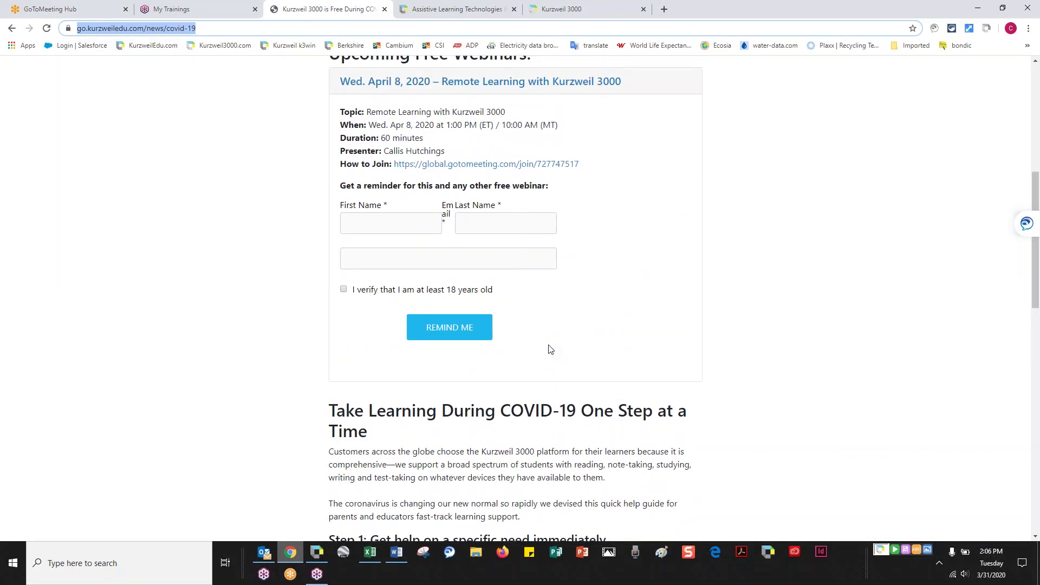
scroll(551, 349, "up", 1)
scroll(551, 349, "down", 6)
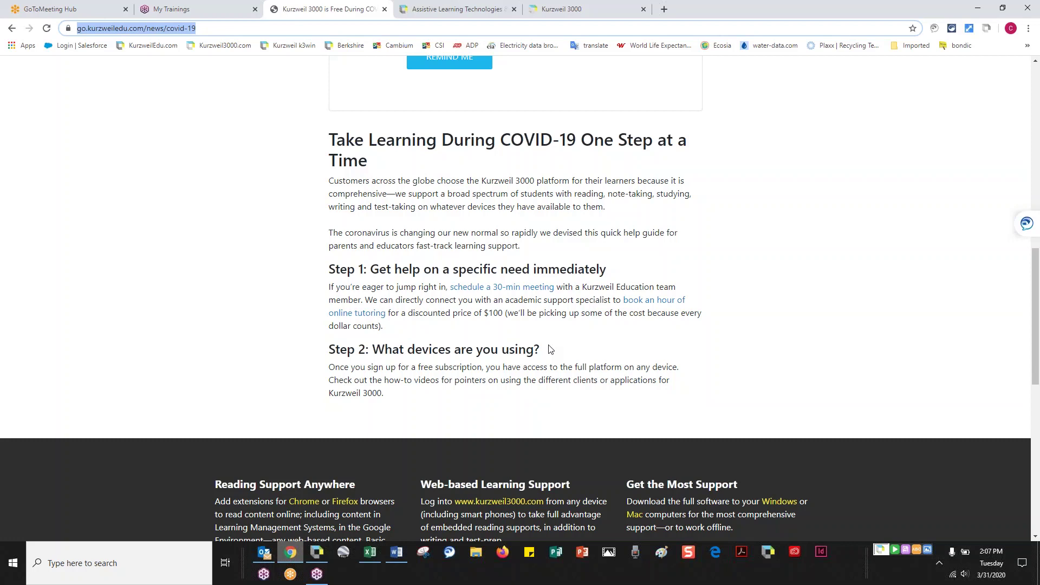
Step: Highlight the first line of the Step 1 paragraph, then the page's web address
left_click_drag(329, 287, 665, 287)
left_click(671, 303)
scroll(677, 325, "up", 1)
left_click_drag(685, 327, 680, 342)
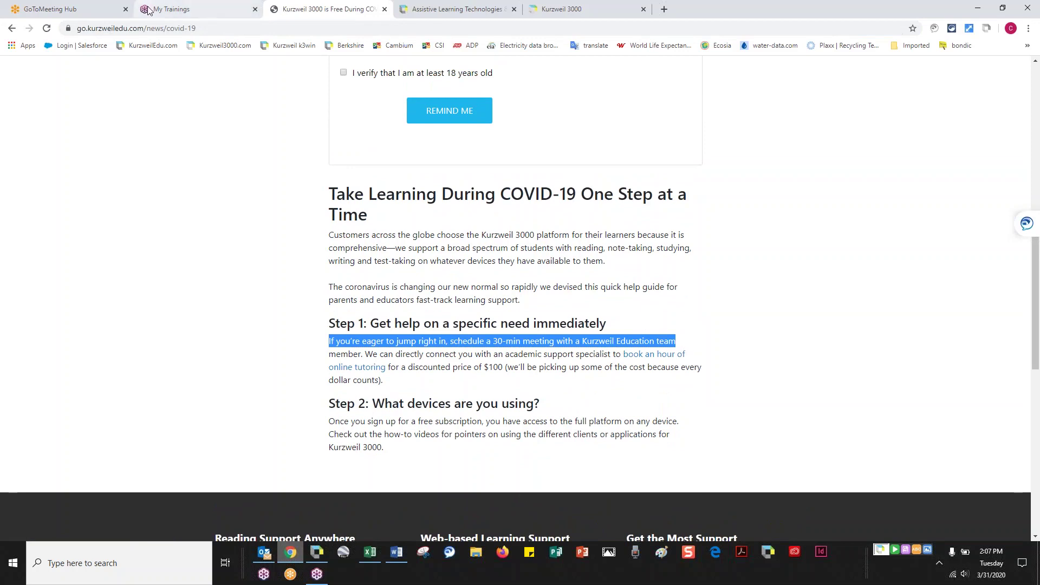
left_click(190, 28)
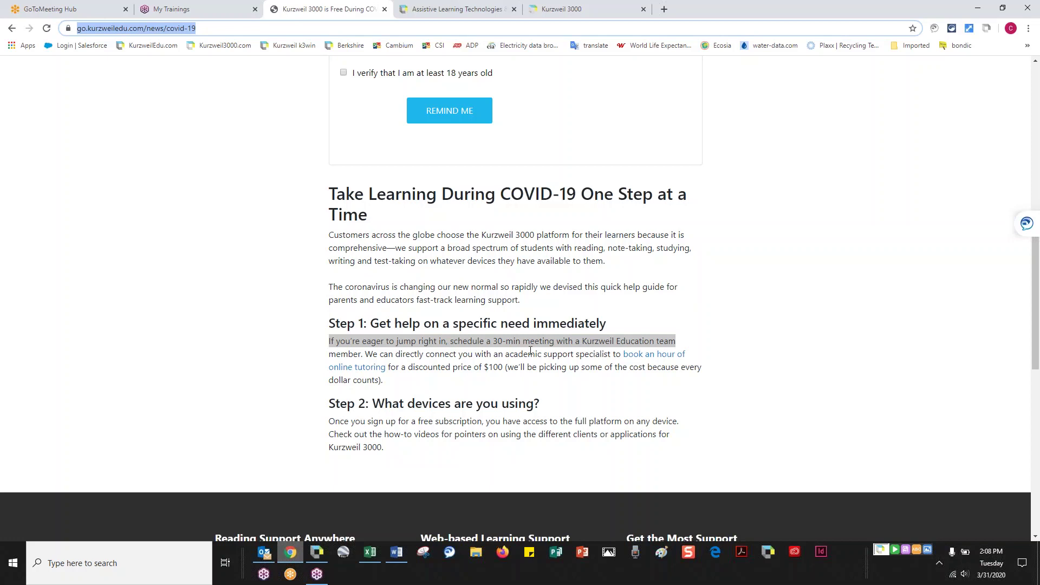
Step: Clear the selection and highlight the 'book an hour of online tutoring' link
left_click(545, 362)
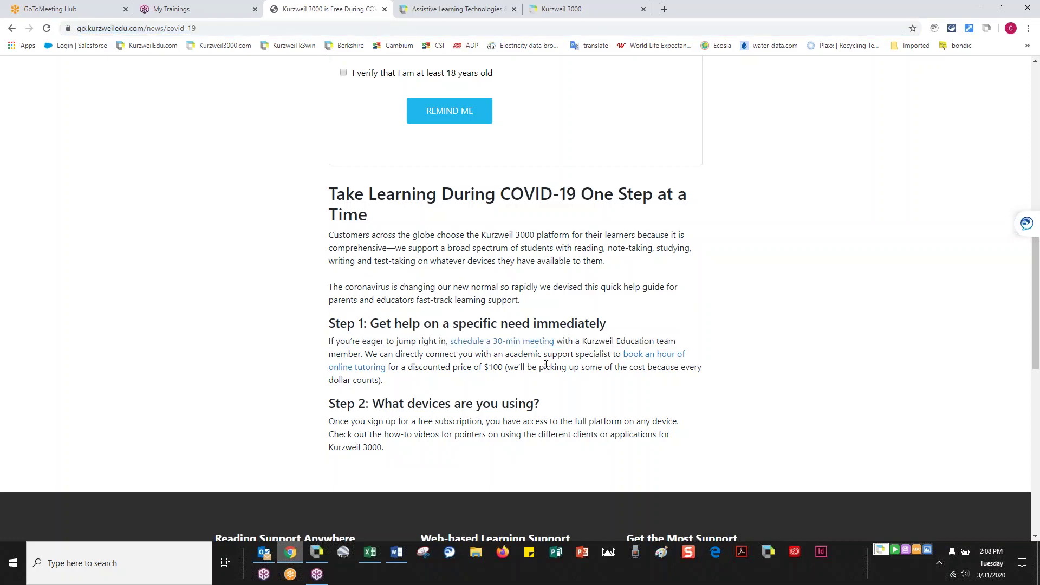
left_click_drag(485, 366, 600, 349)
left_click(600, 349)
left_click_drag(622, 355, 388, 373)
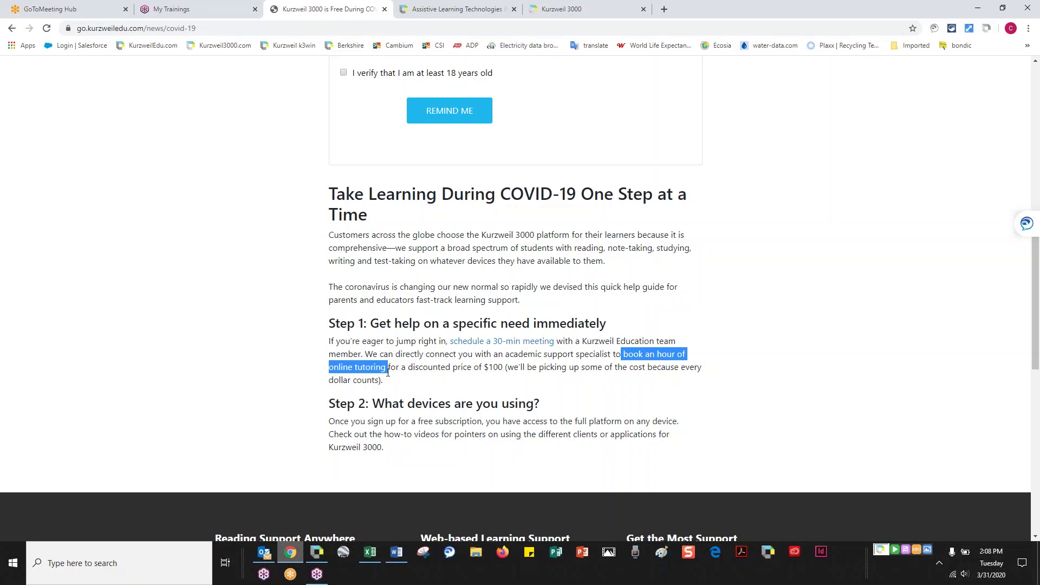
Step: Scroll to Reading Support Anywhere and highlight the 'Add extensions' note for Chrome or Firefox
scroll(427, 391, "down", 4)
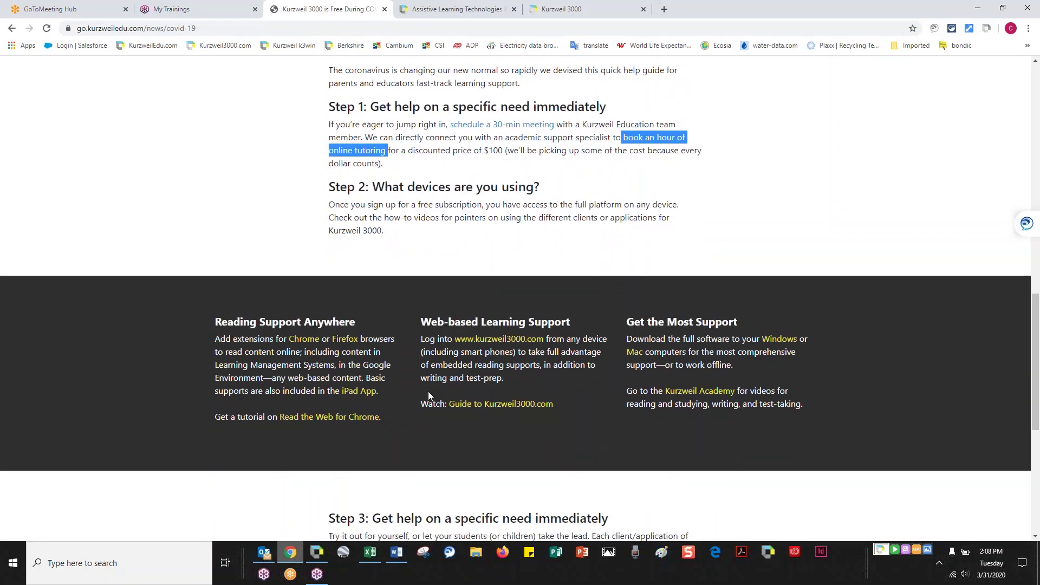
scroll(428, 391, "down", 2)
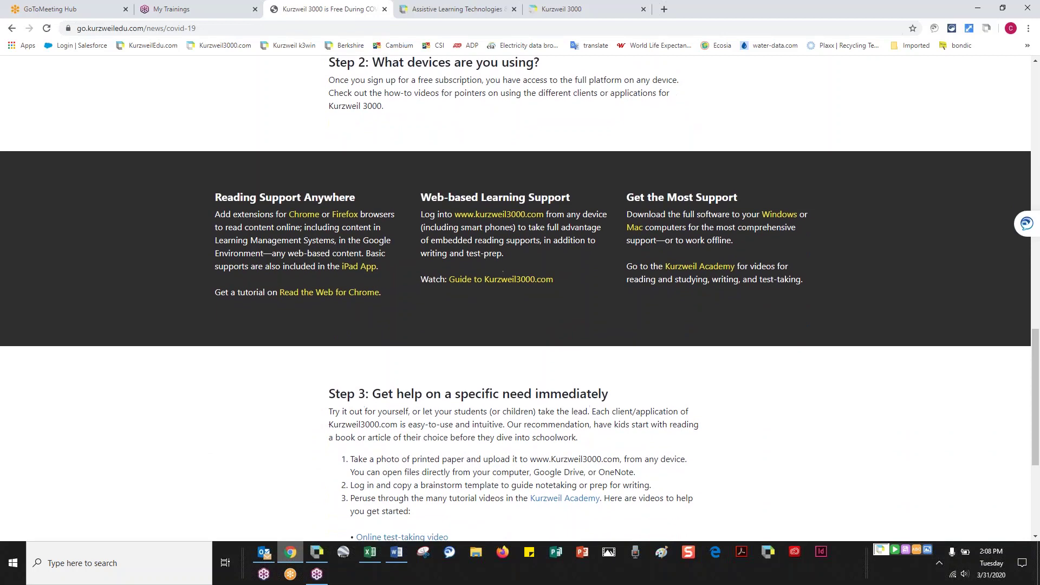
scroll(427, 391, "down", 1)
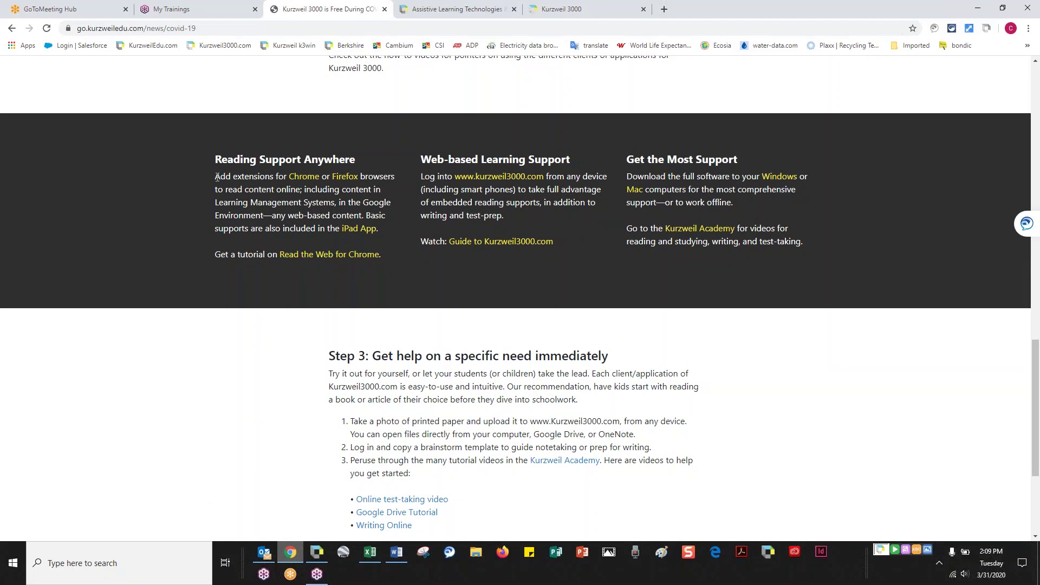
left_click_drag(216, 176, 276, 174)
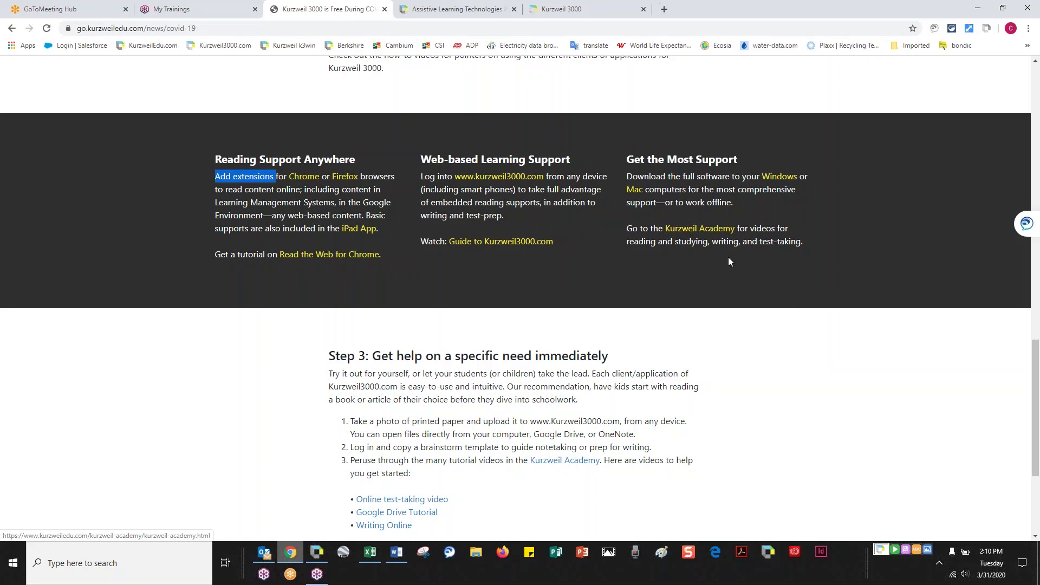
scroll(729, 262, "down", 1)
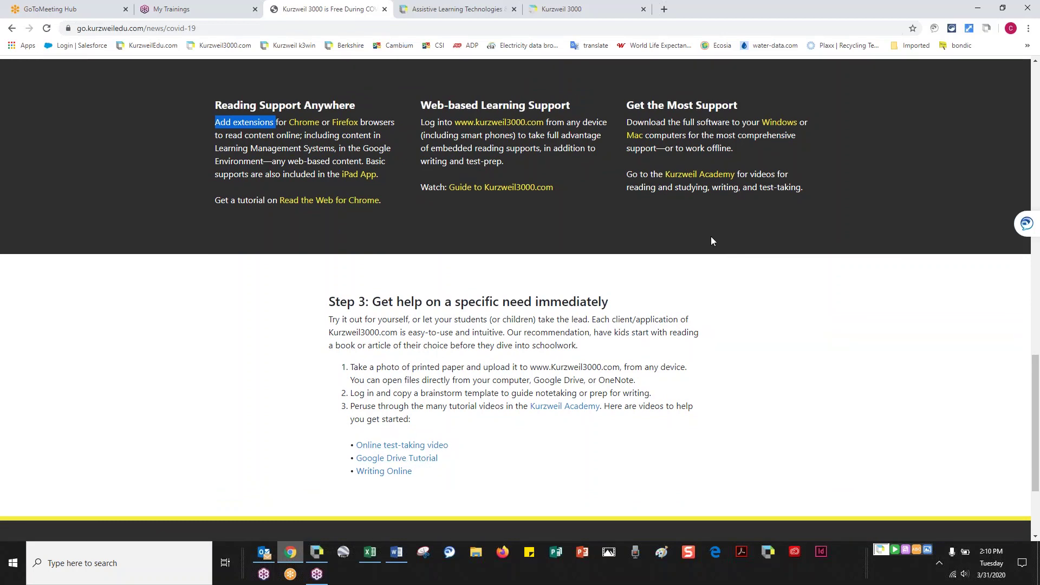
Step: Switch to the Kurzweil home page tab and open Kurzweil Academy from the Academy menu
left_click(446, 11)
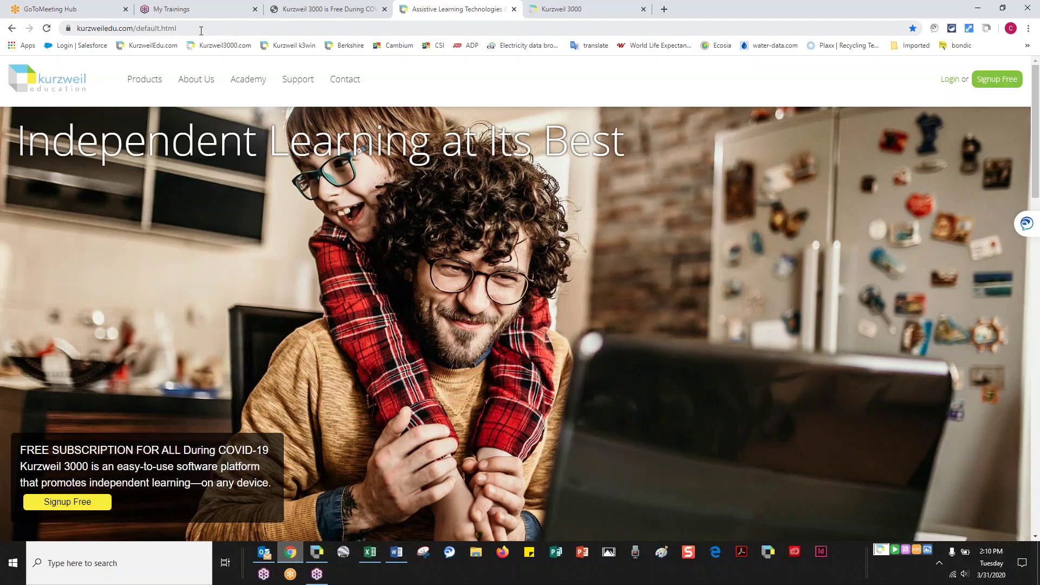
mouse_move(244, 83)
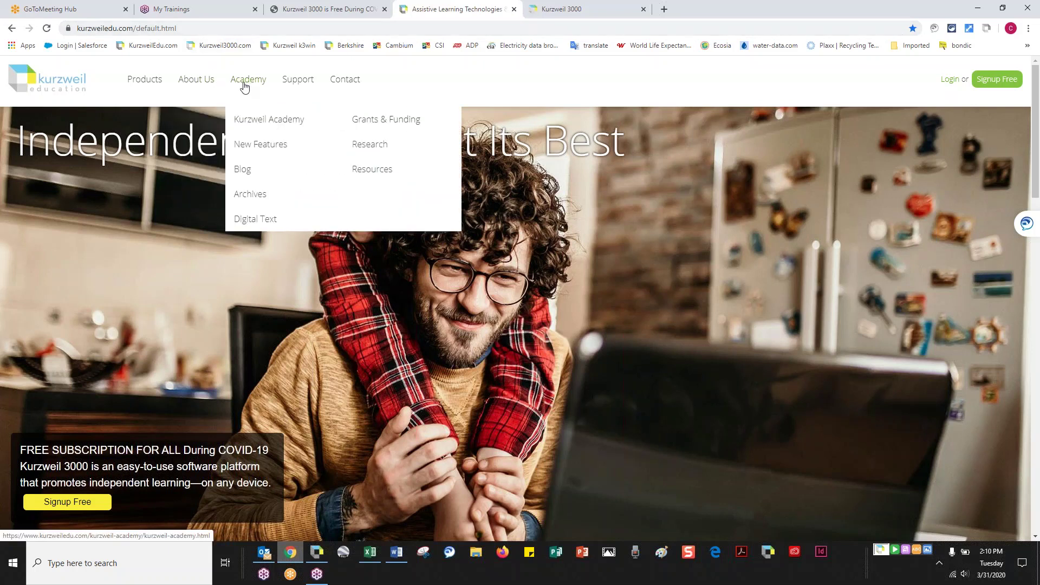
left_click(276, 124)
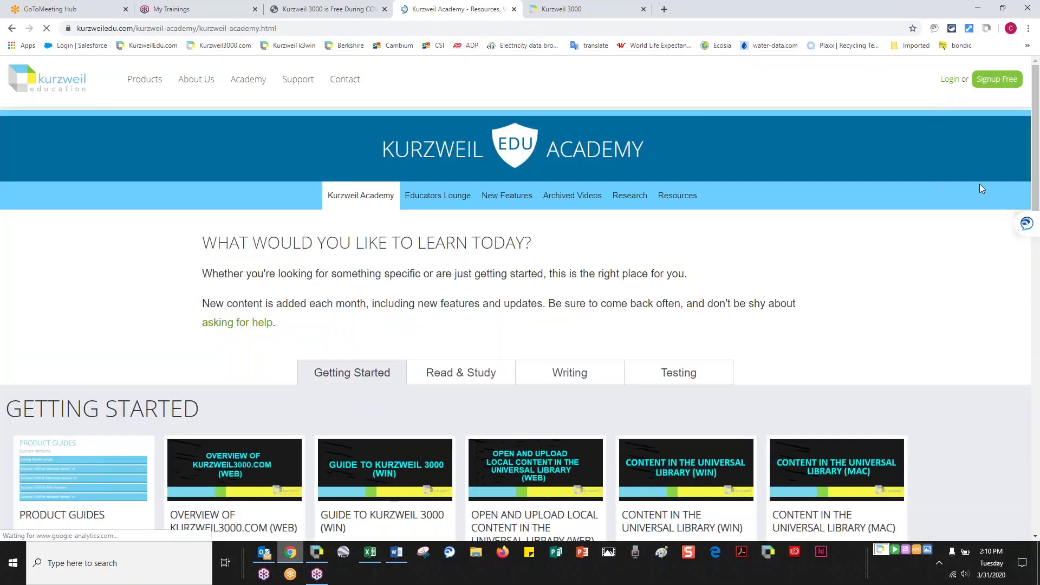
Step: Scroll through the Getting Started videos on Universal Library, Google Drive, file management and offline mode
scroll(976, 240, "down", 2)
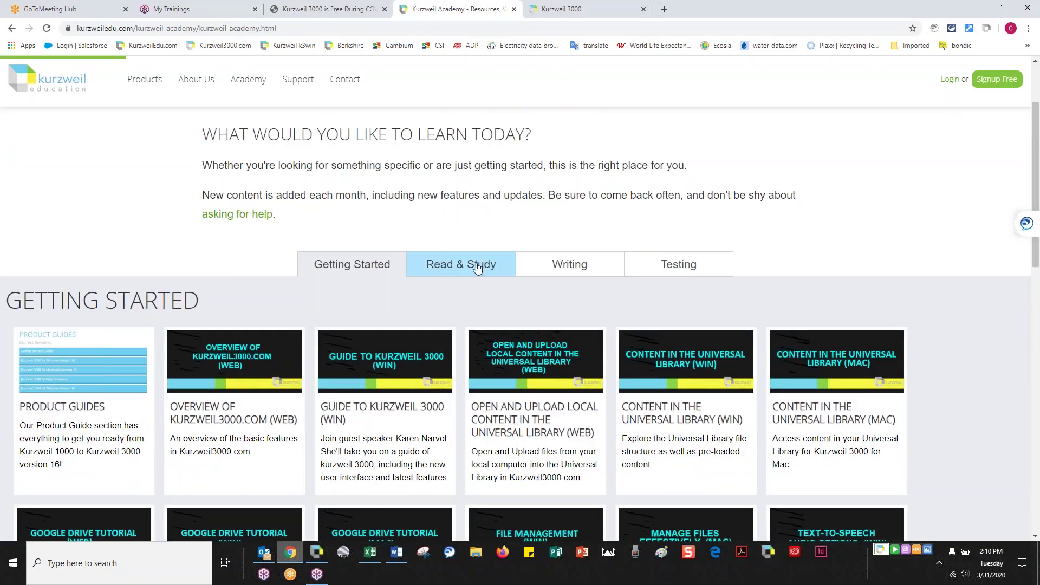
scroll(771, 287, "down", 2)
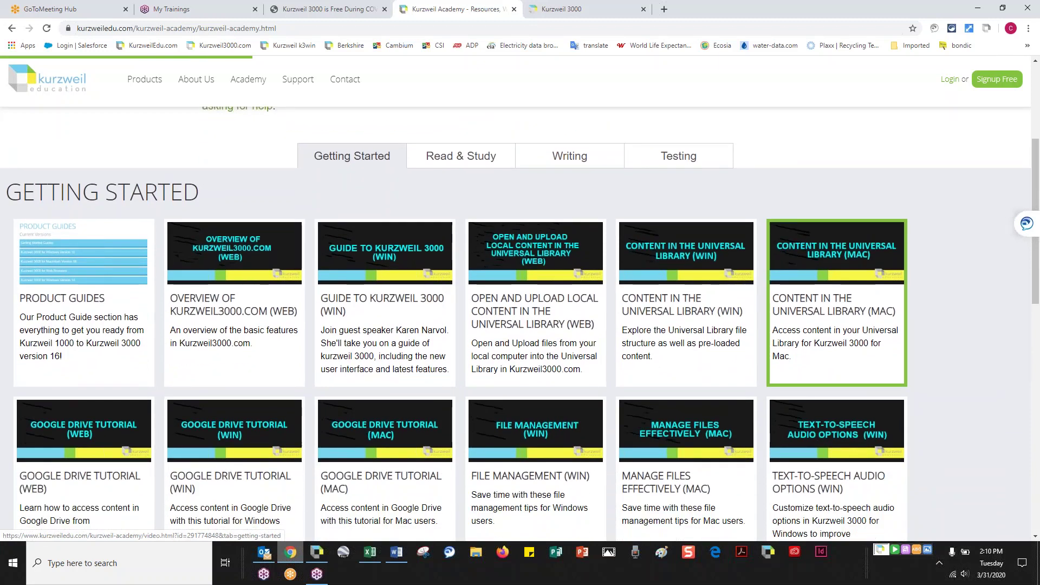
scroll(772, 287, "down", 1)
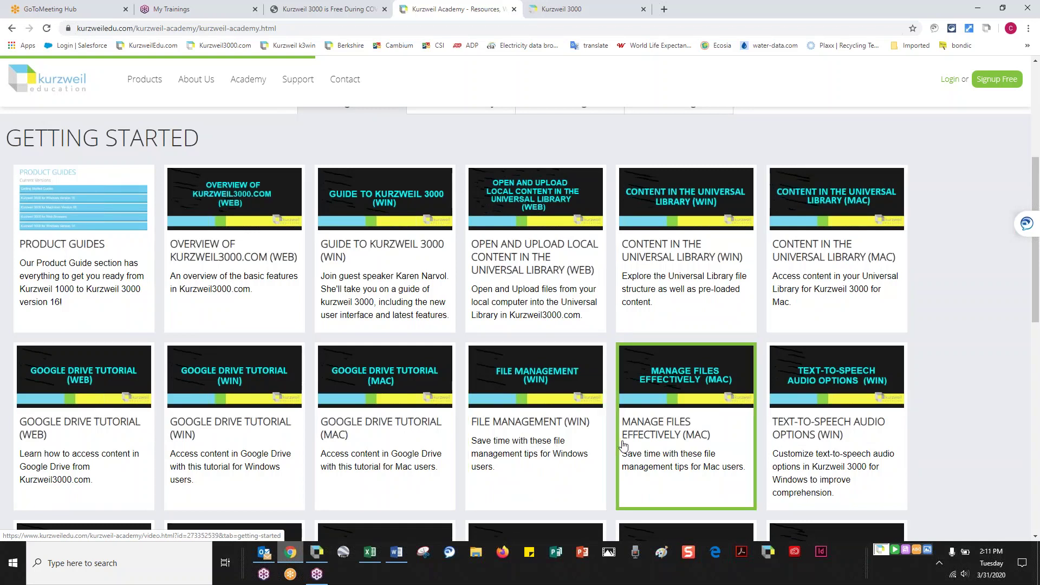
scroll(623, 445, "down", 4)
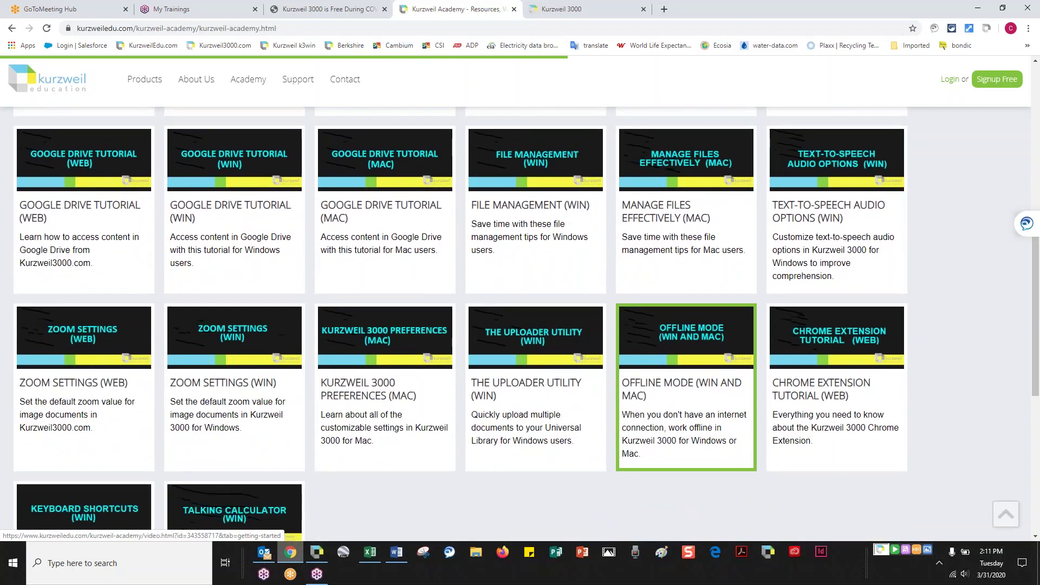
scroll(686, 379, "up", 6)
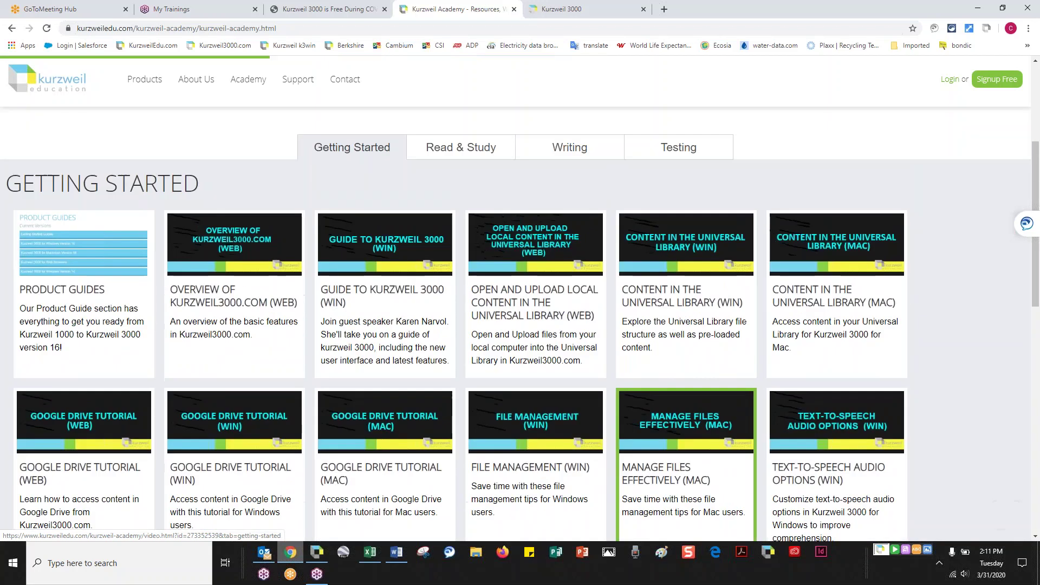
scroll(483, 319, "up", 1)
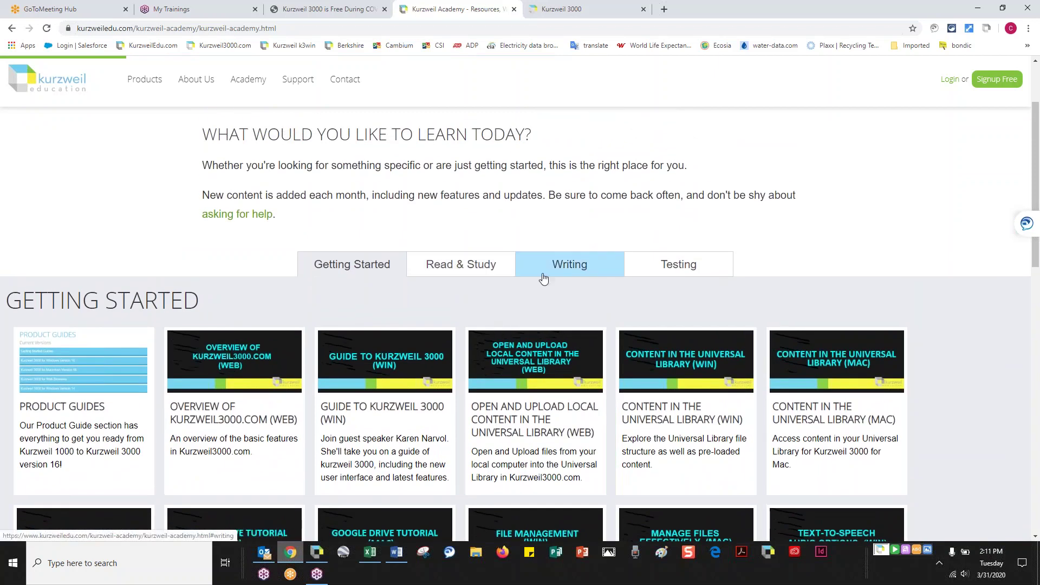
Step: Browse the Writing videos, such as Writing Templates and Word Prediction, then open Educators Lounge
left_click(603, 270)
scroll(603, 271, "down", 1)
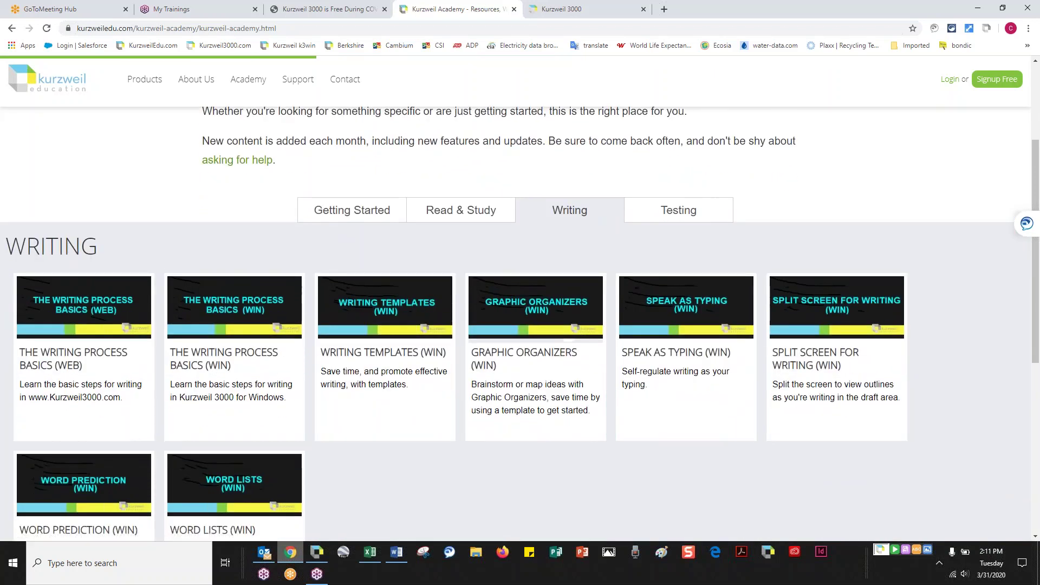
scroll(603, 271, "down", 1)
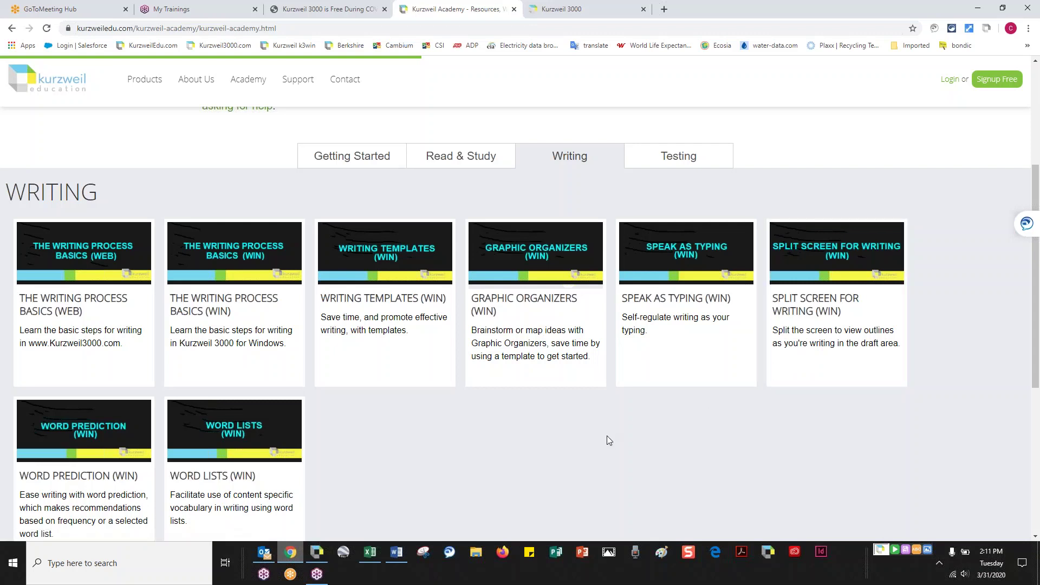
scroll(606, 436, "up", 4)
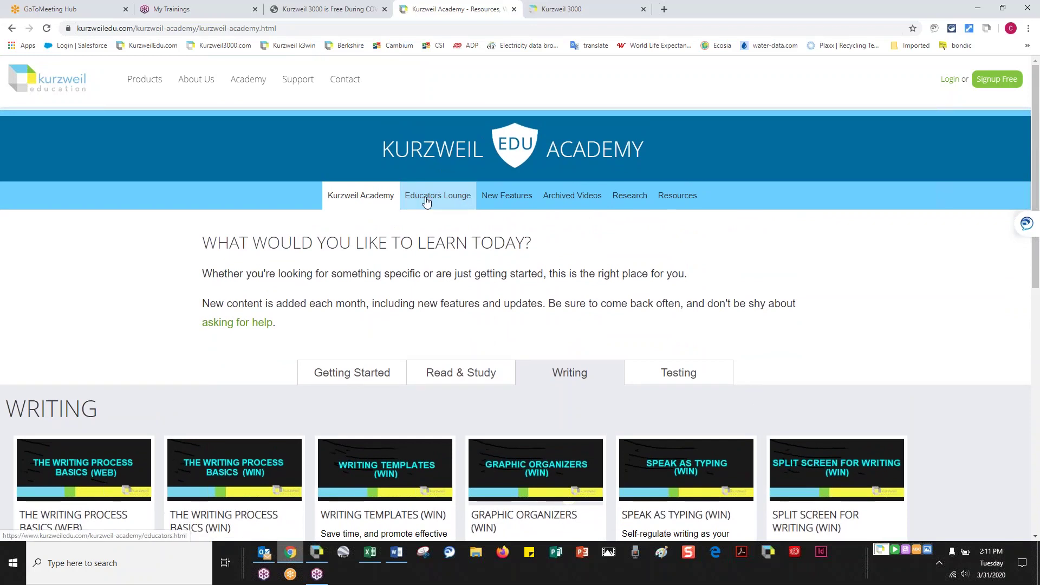
left_click(438, 202)
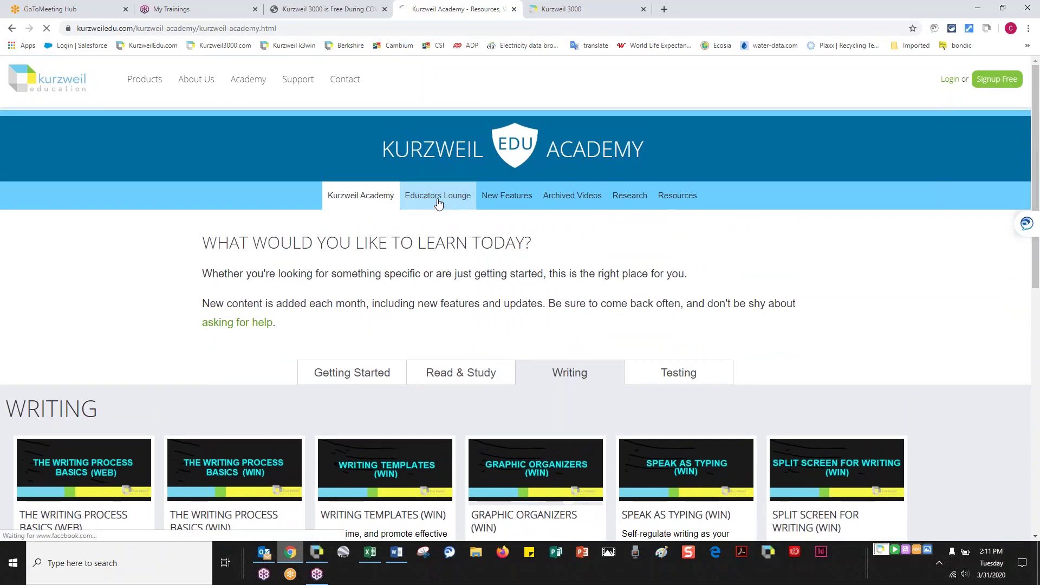
Step: Scroll the Educators Lounge videos on Test-Prep Toolbar, Password Protect, Page Range and Bubble Notes
scroll(438, 204, "down", 2)
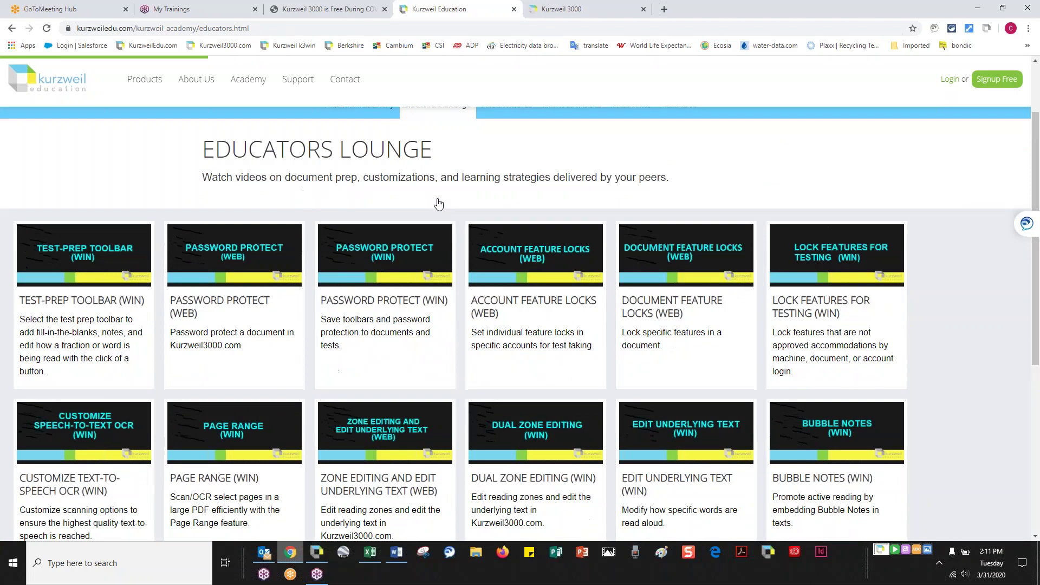
scroll(459, 194, "down", 1)
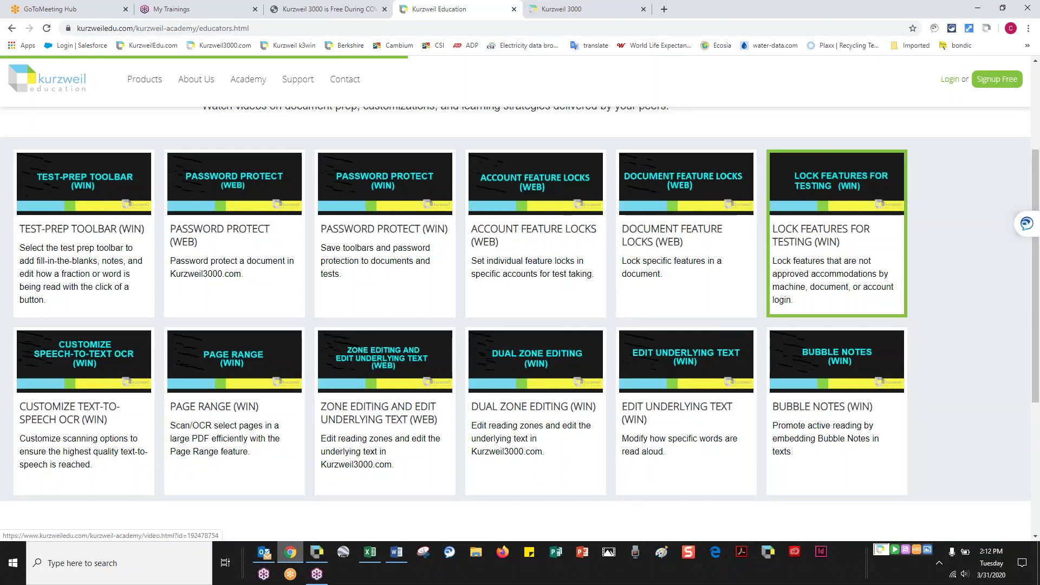
scroll(837, 287, "up", 2)
scroll(837, 339, "up", 1)
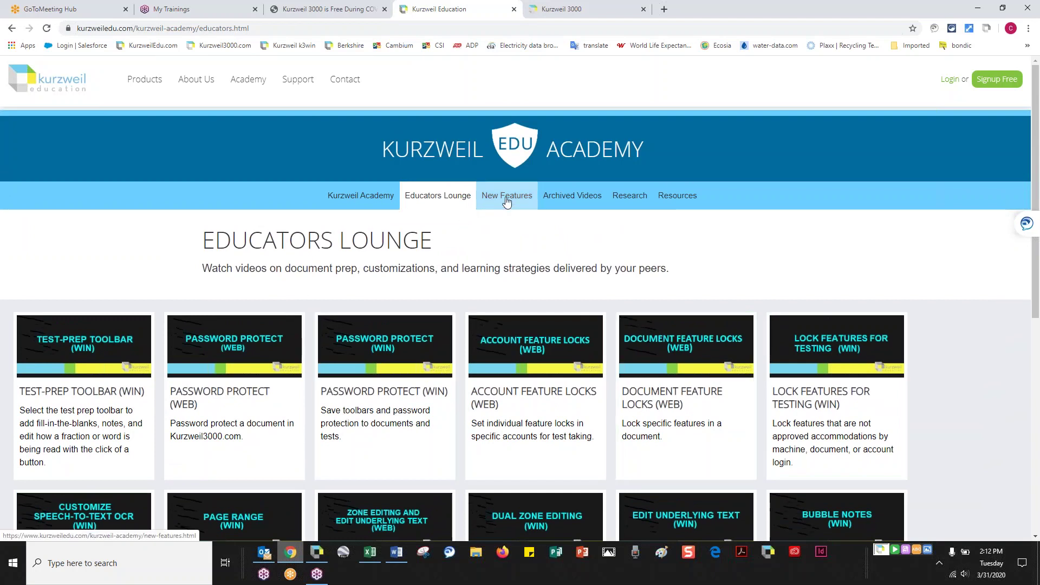
Step: Open Academy's New Features page and scroll to the 2020, 2019 and 2018 update lists
left_click(506, 196)
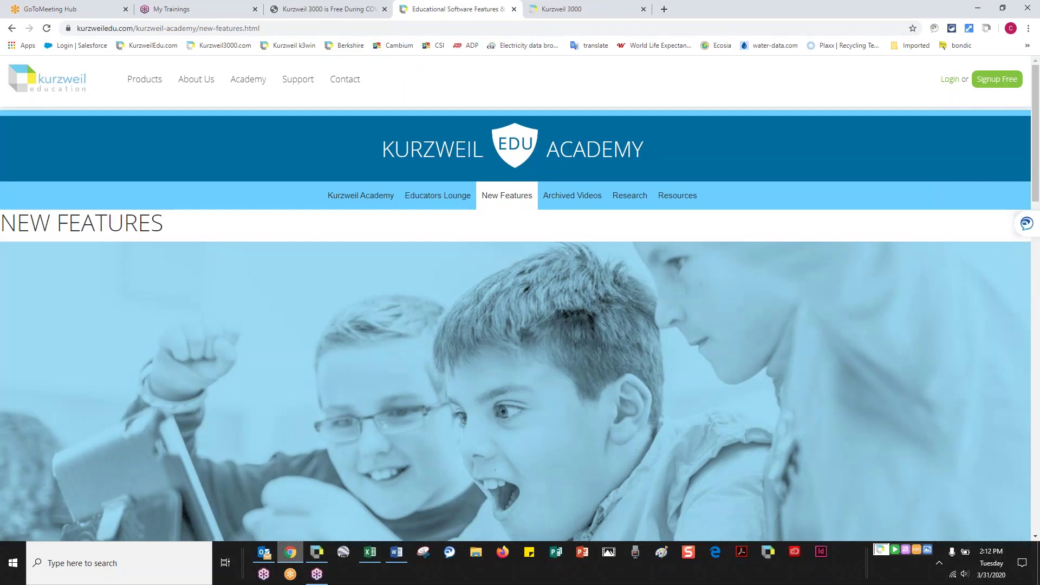
scroll(405, 388, "down", 8)
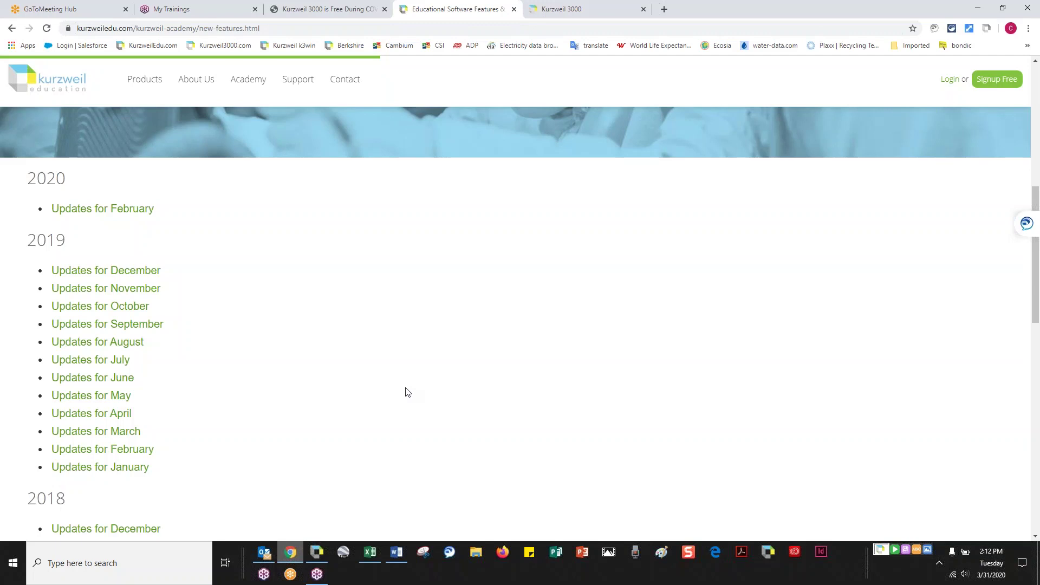
Step: Open the February 2020 updates page, then read the February Version 16 PDF in another tab
left_click(137, 213)
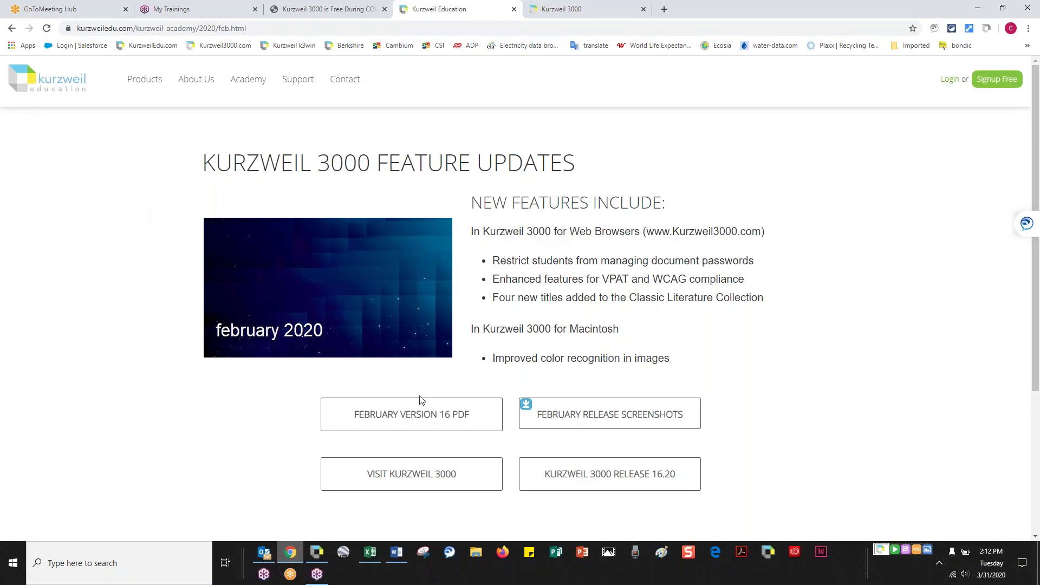
left_click(417, 412)
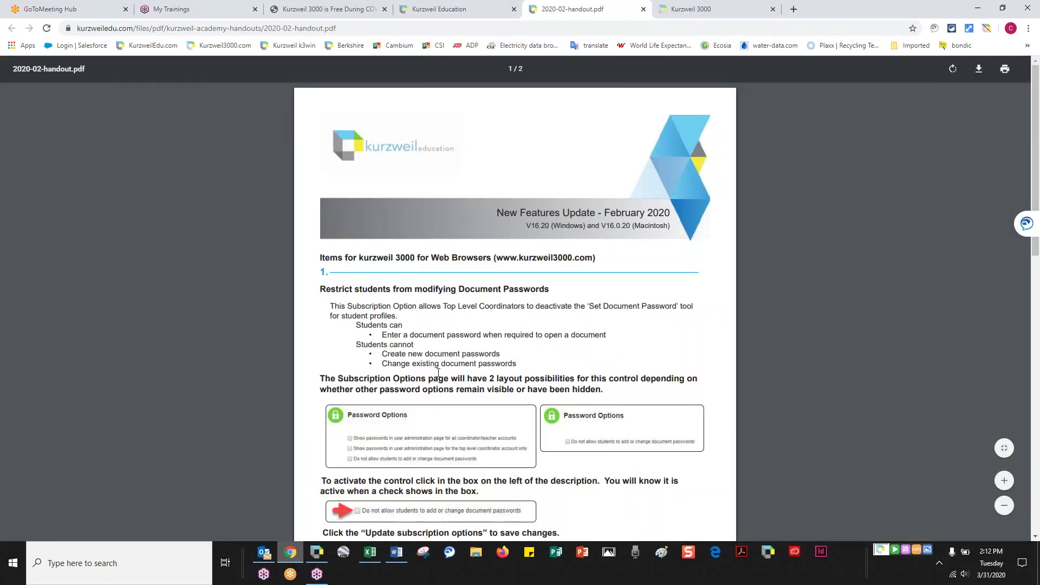
scroll(438, 372, "down", 5)
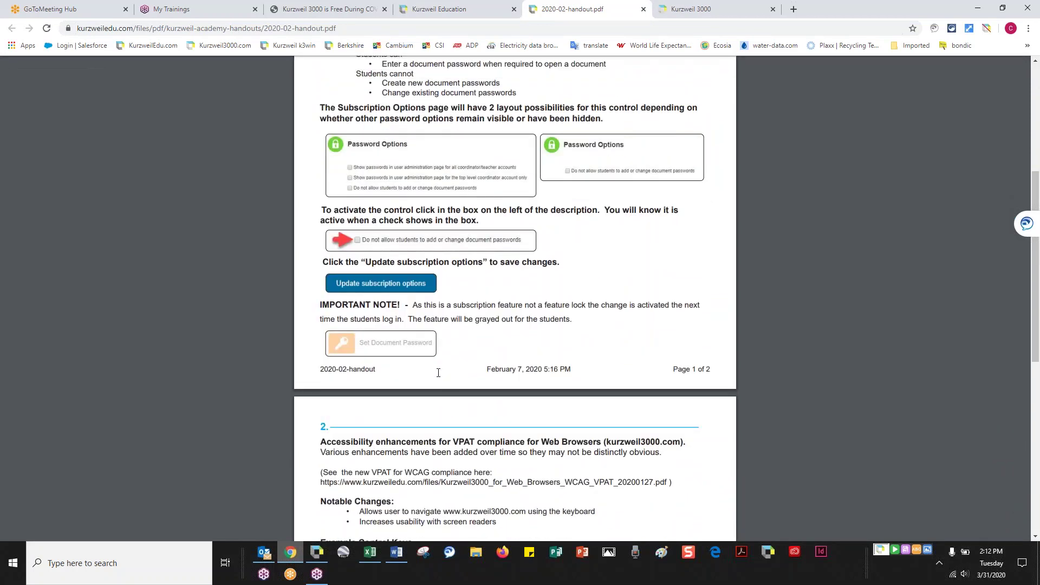
scroll(438, 373, "down", 7)
scroll(438, 373, "down", 1)
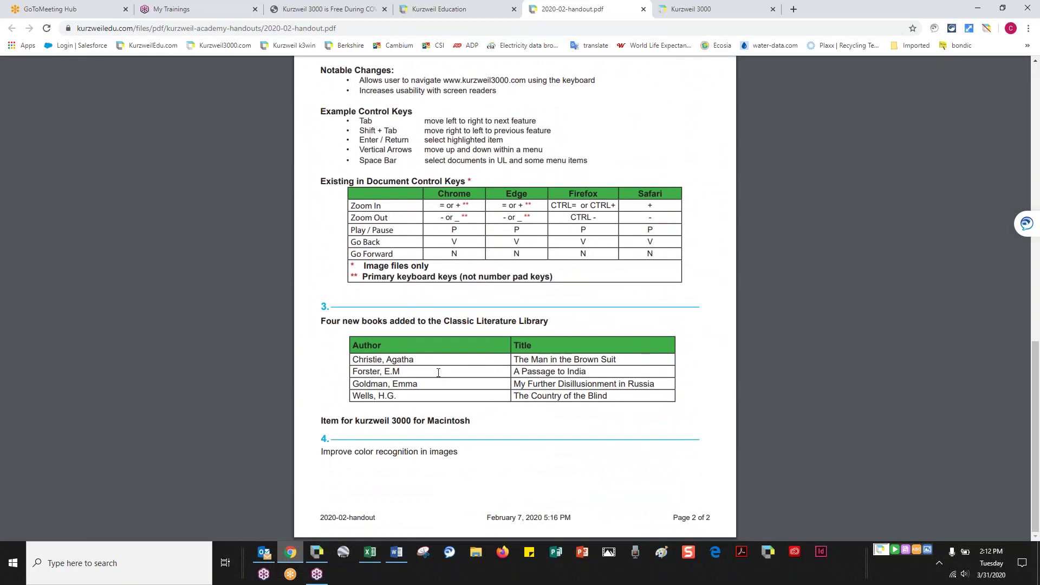
scroll(441, 400, "up", 20)
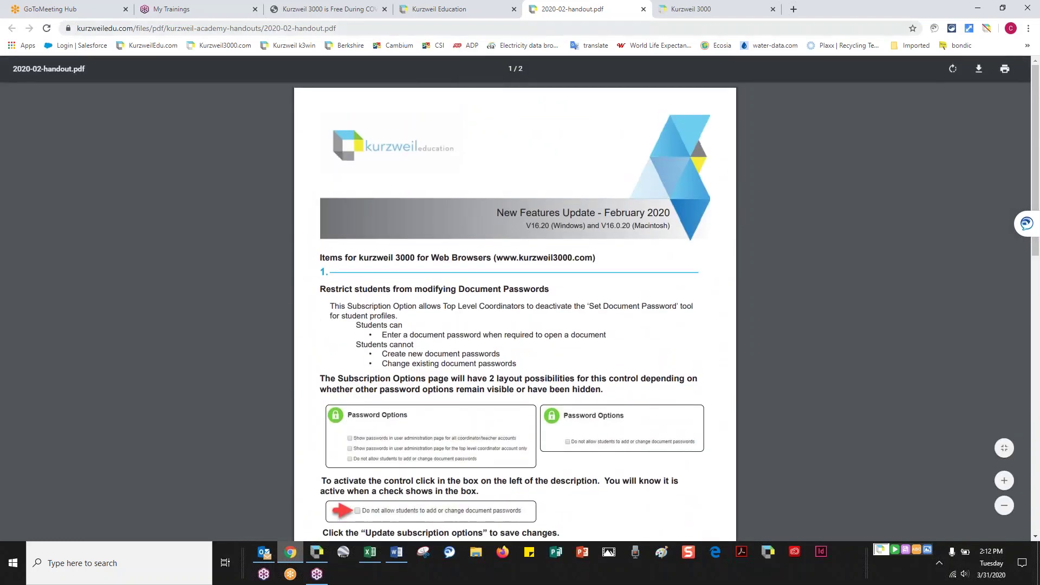
left_click(460, 9)
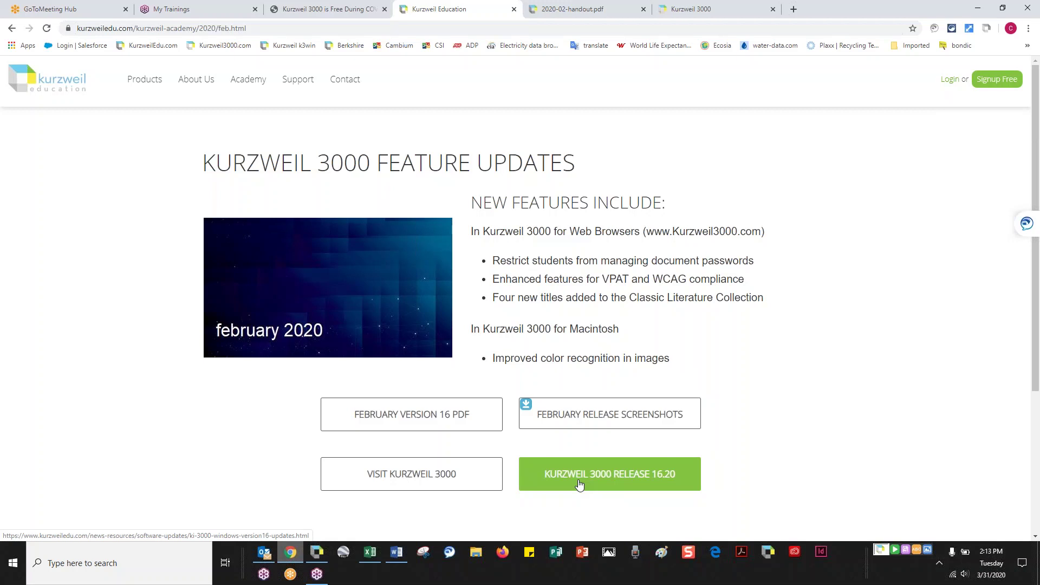
Step: Close the feature updates tab and revisit the COVID-19 page and February PDF tabs
left_click(514, 9)
left_click(328, 11)
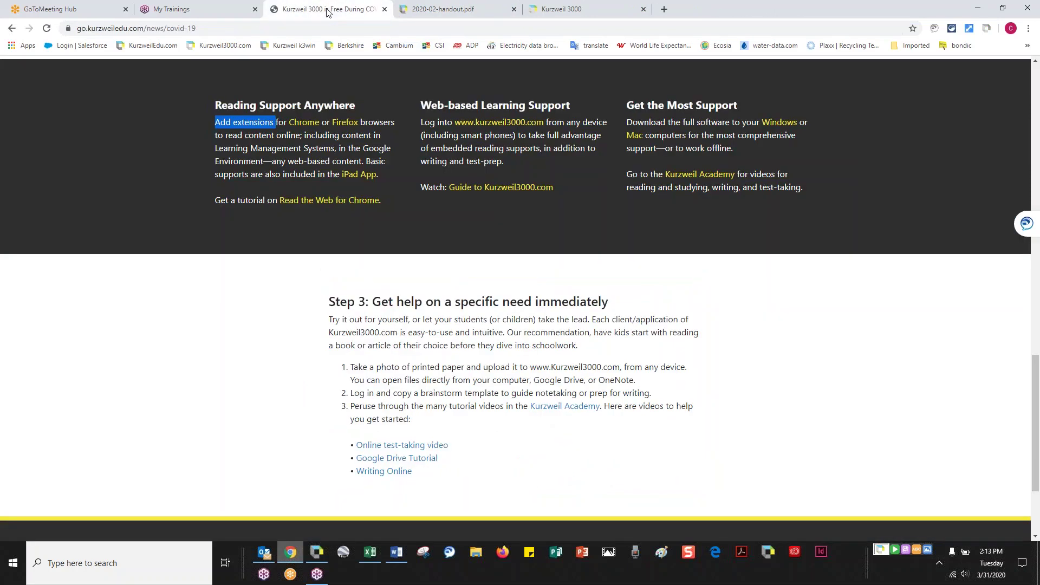
scroll(570, 311, "up", 20)
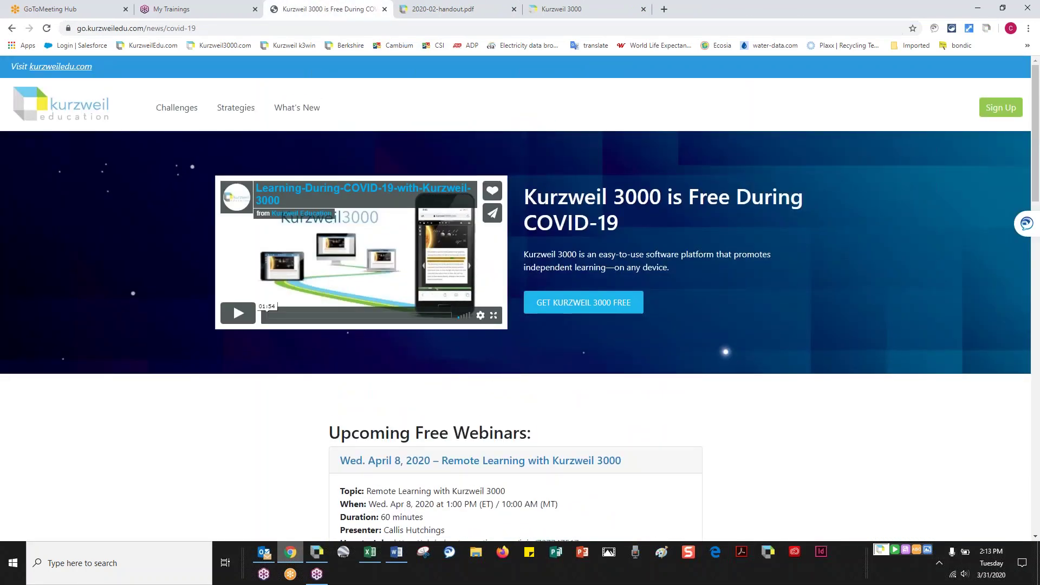
left_click(427, 11)
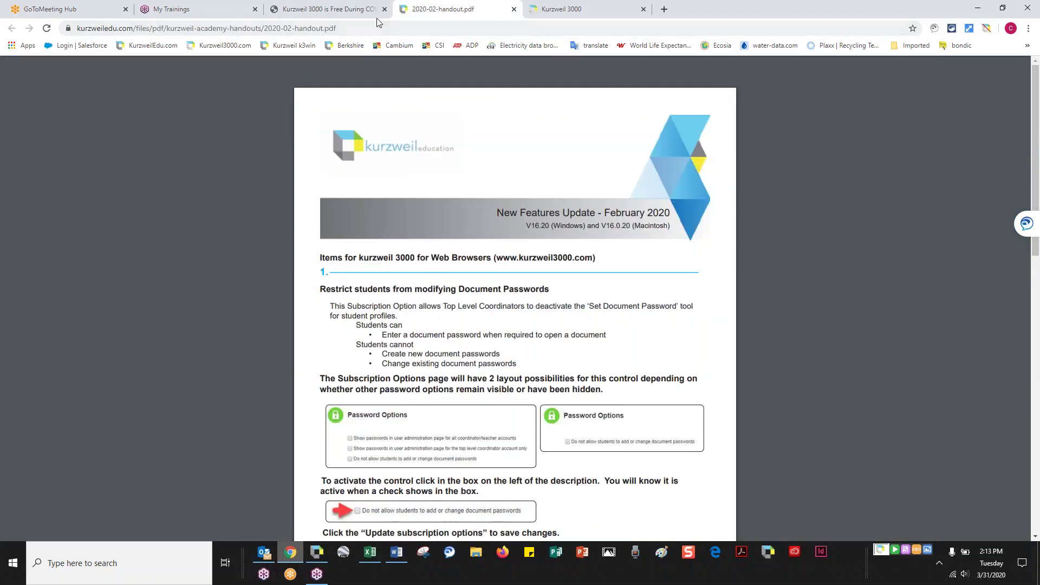
left_click(276, 9)
Step: Go to the Kurzweil Education home page, then open Support and its Technical Support page
left_click(160, 47)
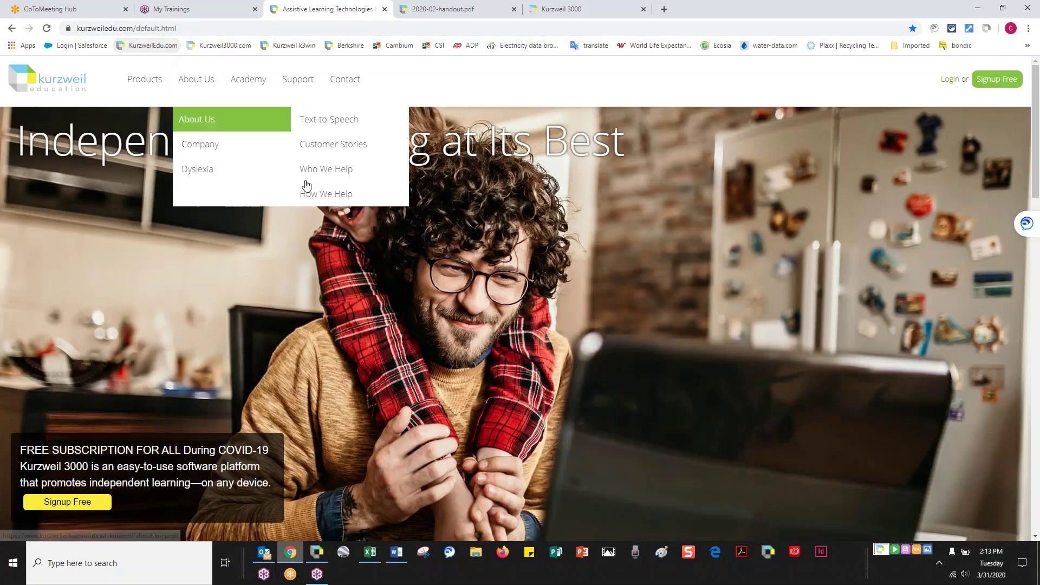
left_click(305, 86)
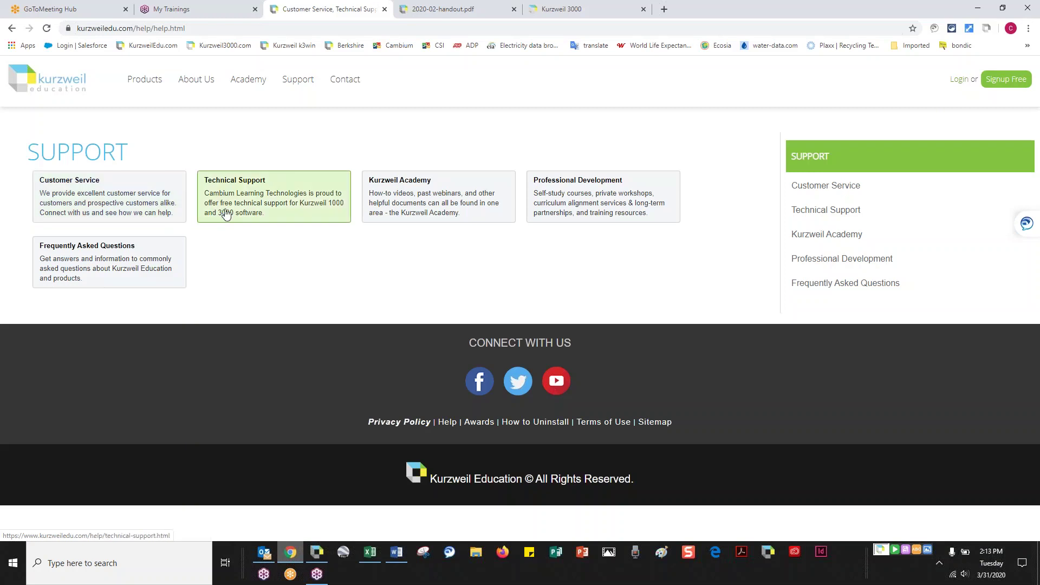
left_click(243, 205)
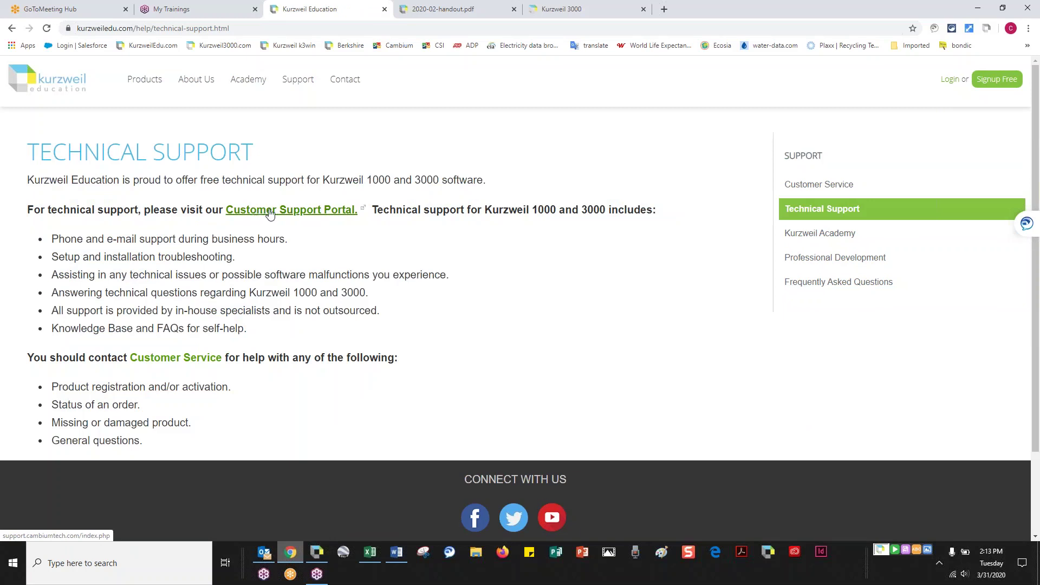
Step: Highlight the list of six technical support services, then open the Customer Support Portal in a new tab
left_click_drag(52, 239, 247, 331)
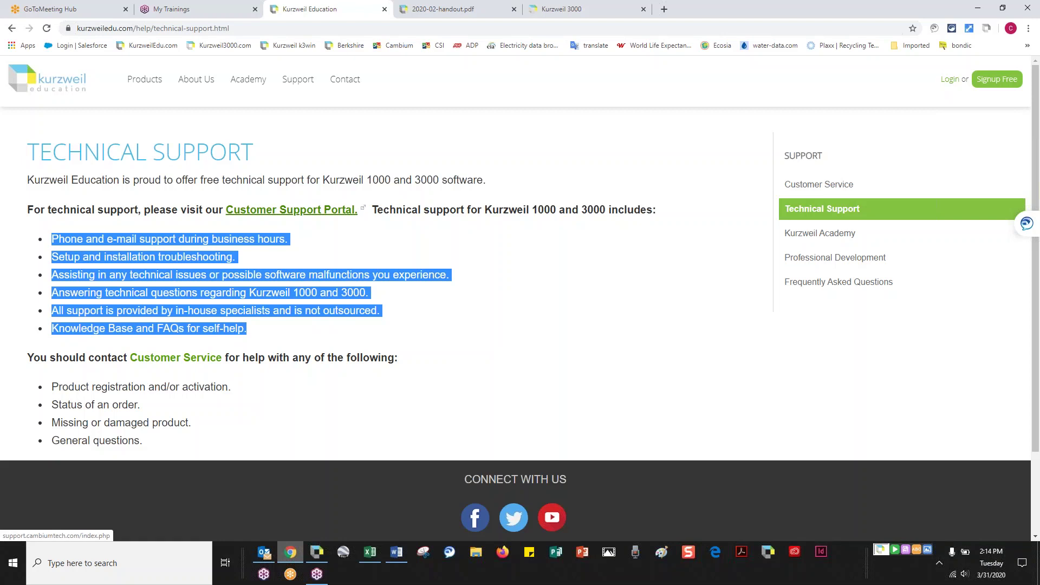
left_click(293, 210)
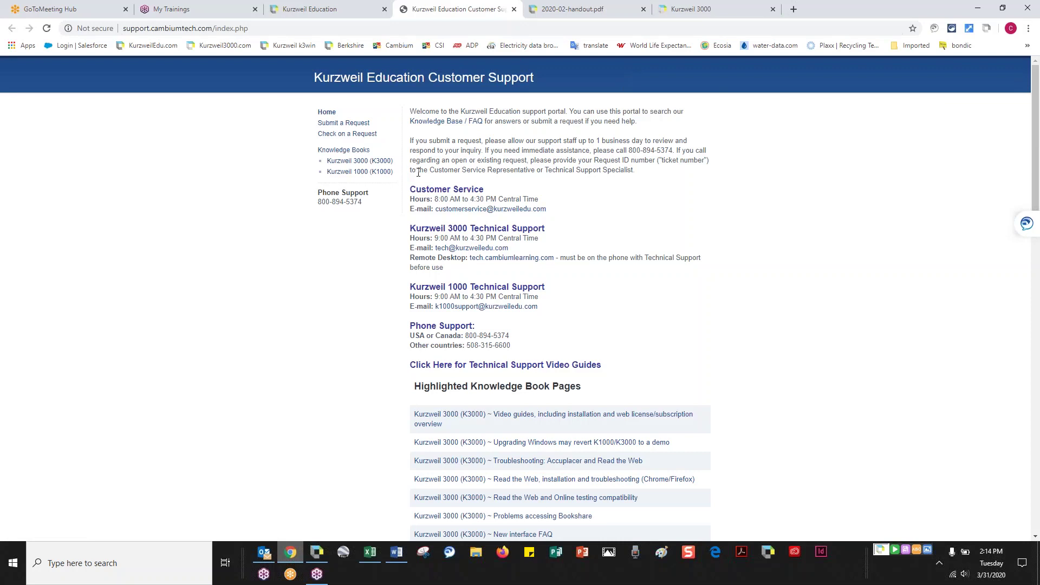
Step: Highlight the Customer Service contact hours on the support portal page
scroll(410, 162, "down", 3)
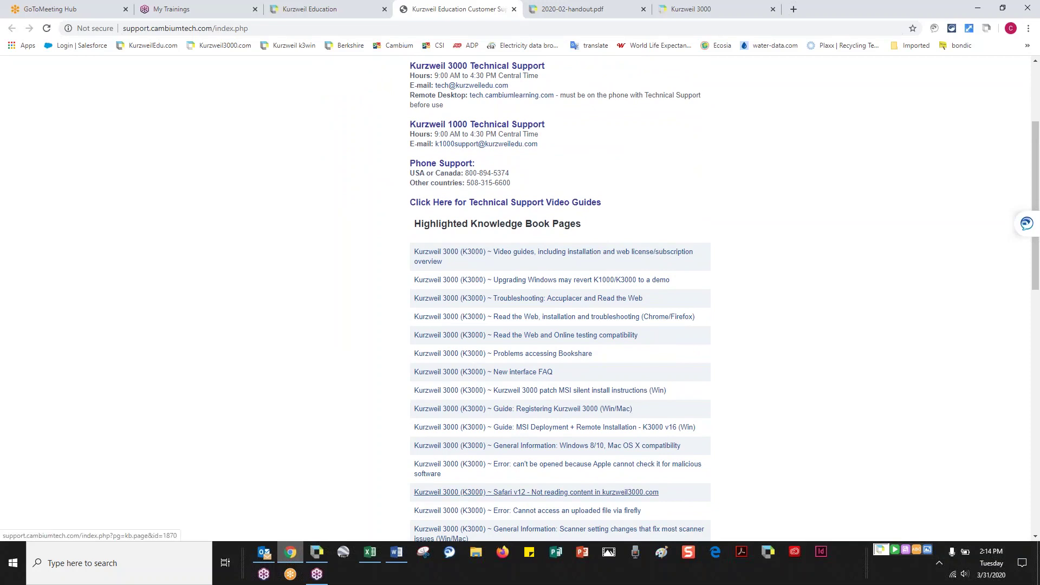
scroll(426, 186, "up", 3)
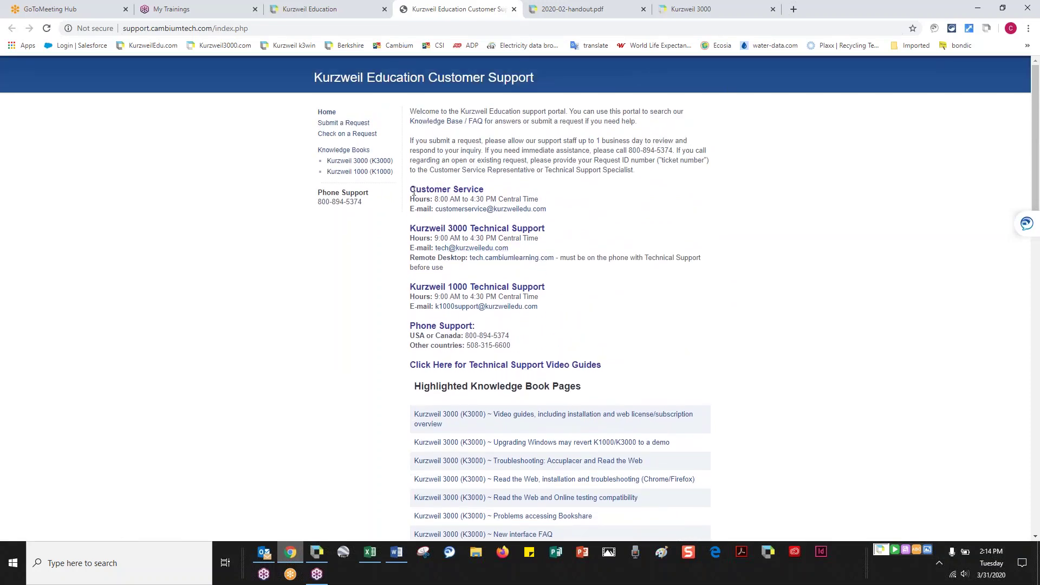
left_click_drag(413, 191, 576, 356)
Step: Close the Customer Support portal, Kurzweil Education and February 2020 handout tabs, and return to Word
left_click(514, 9)
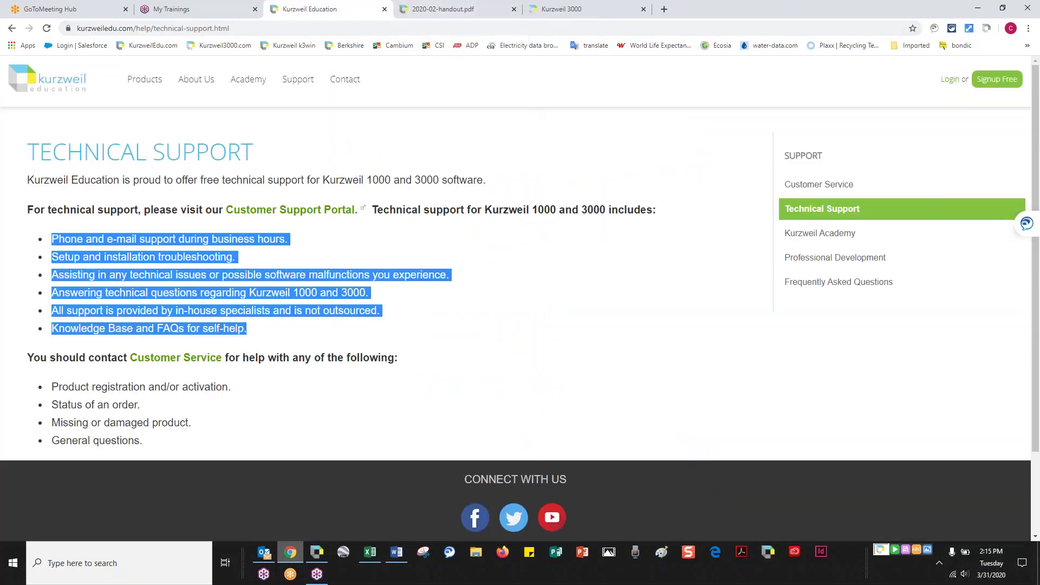
left_click(385, 10)
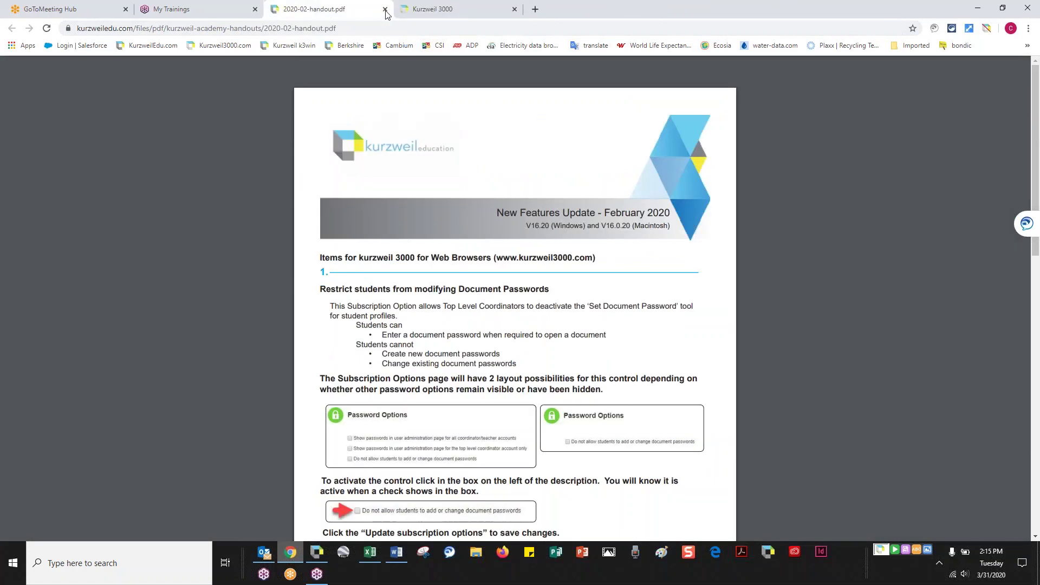
left_click(384, 9)
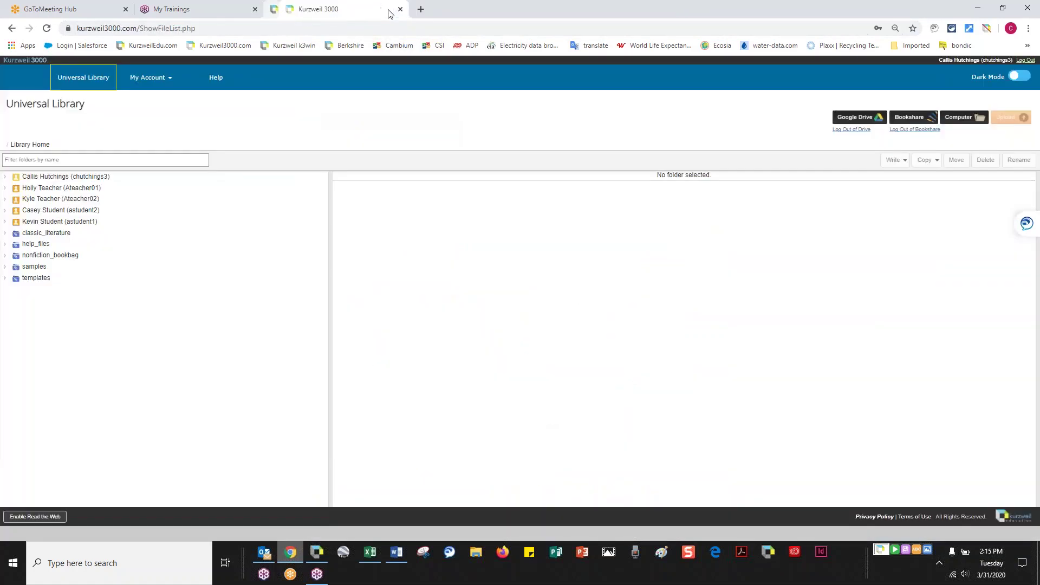
left_click(401, 555)
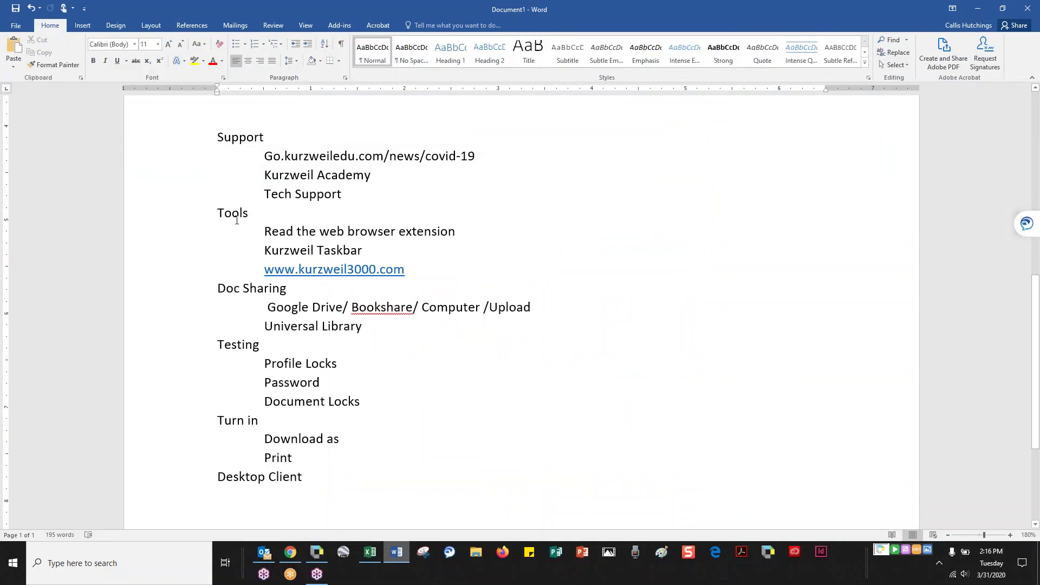
left_click_drag(218, 213, 478, 244)
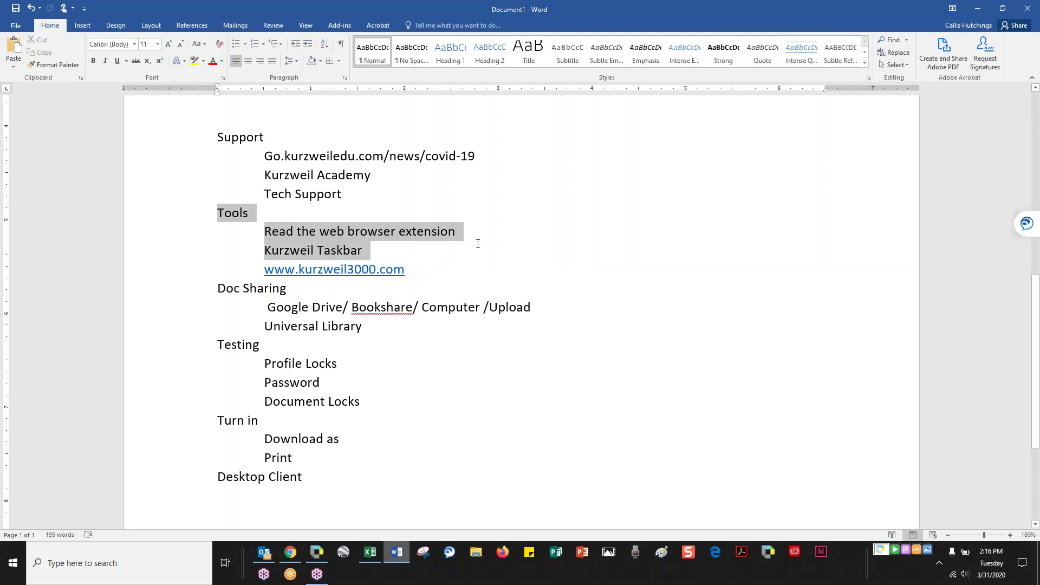
left_click_drag(477, 254, 478, 266)
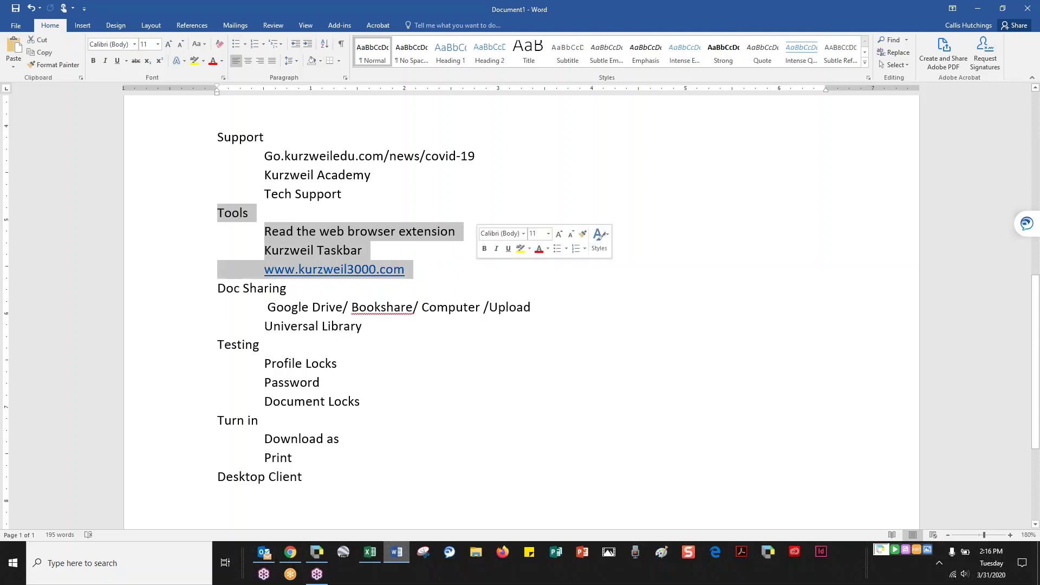
left_click(457, 270)
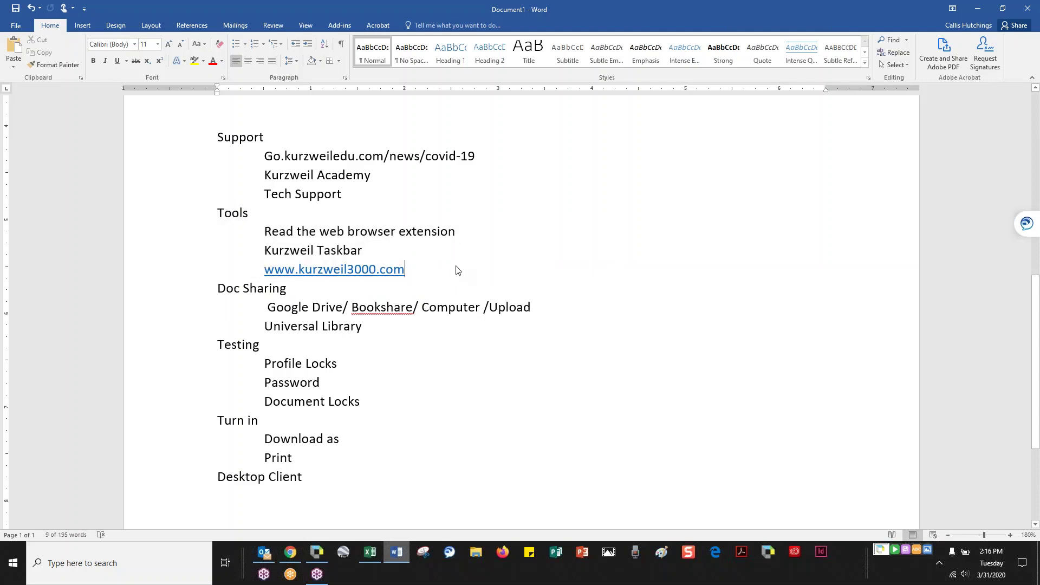
left_click(978, 9)
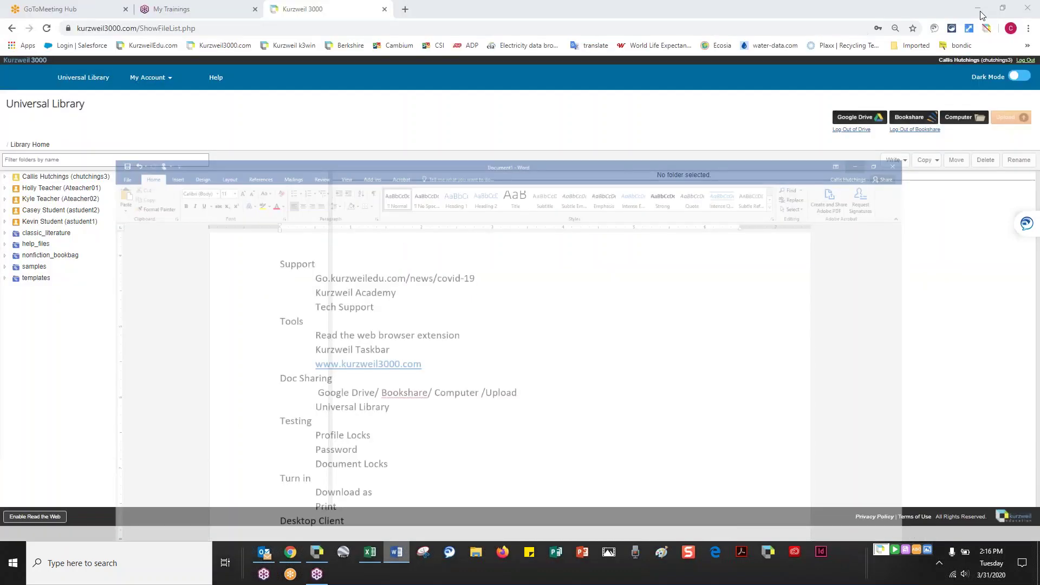
Step: In a new tab, remove the Read The Web extension from Chrome and go to the Apps page
left_click(405, 10)
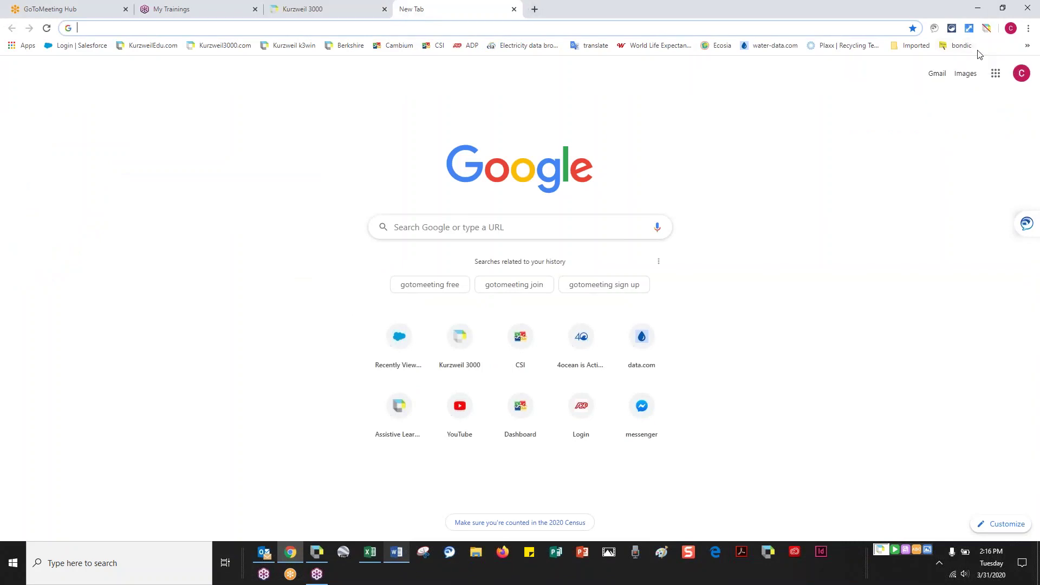
right_click(986, 28)
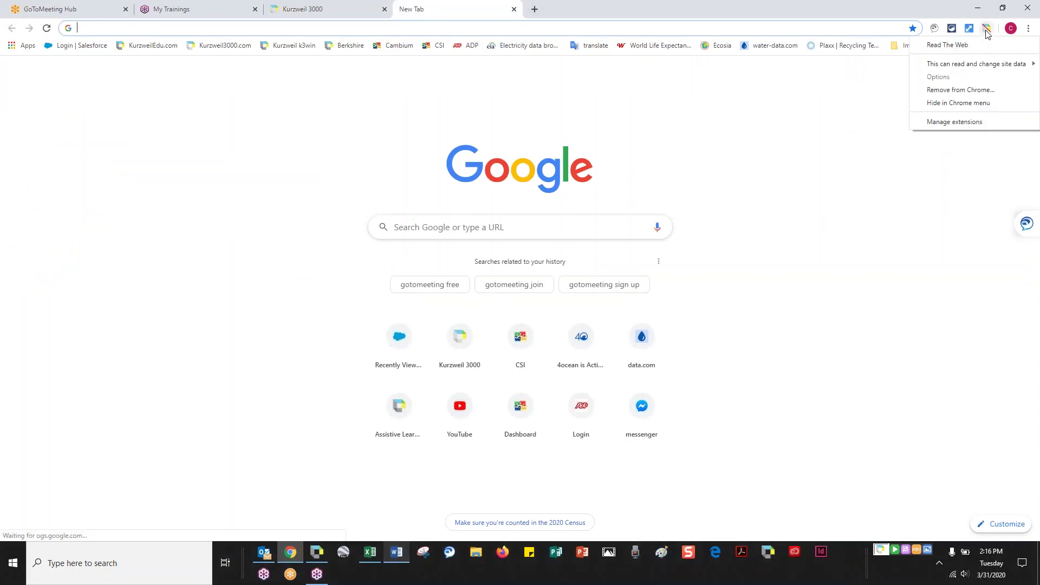
left_click(980, 90)
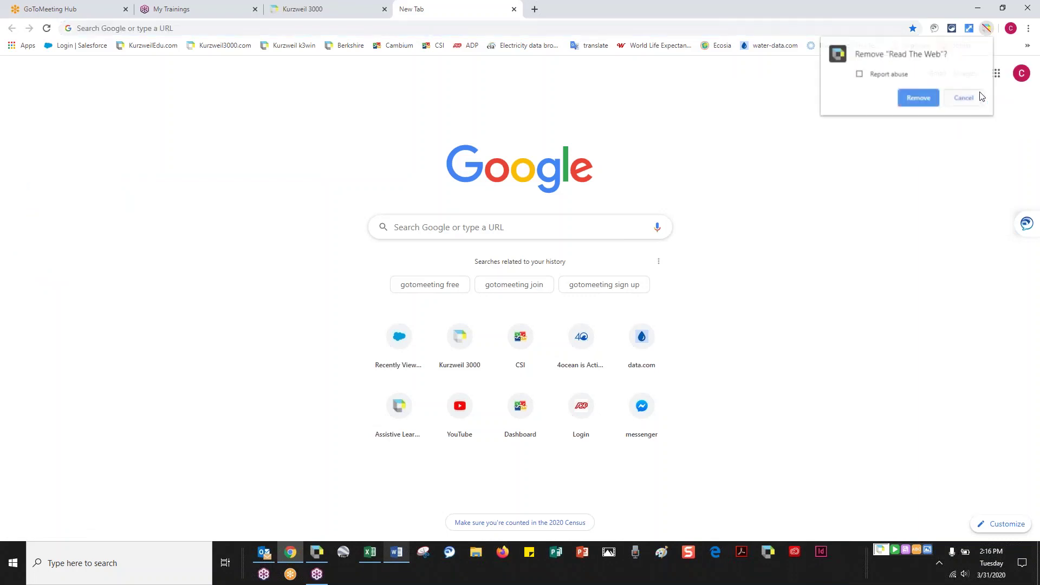
left_click(918, 98)
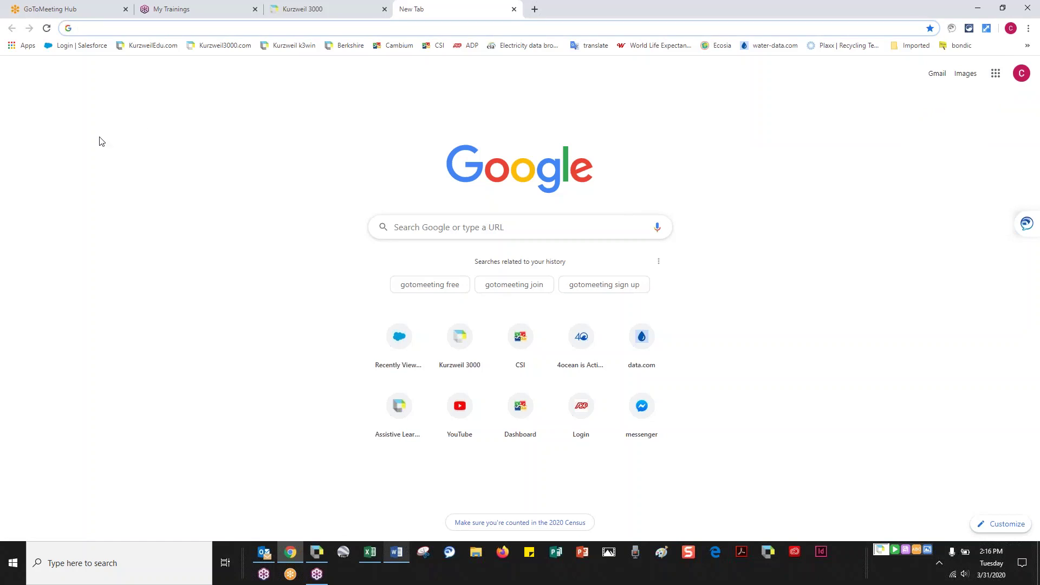
left_click(27, 47)
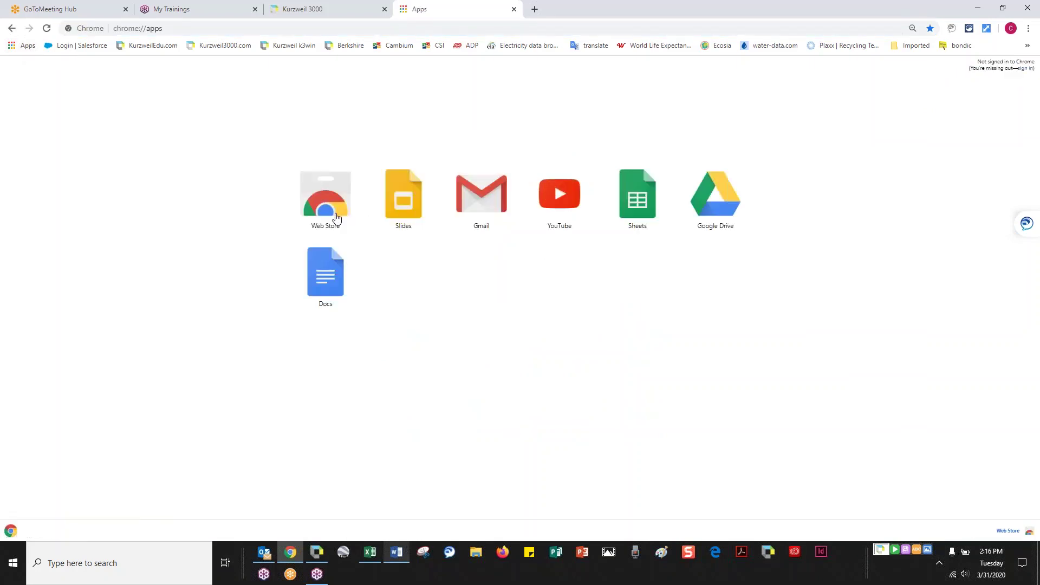
Step: Search the Chrome Web Store for 'kurzweil 3000'
left_click(336, 217)
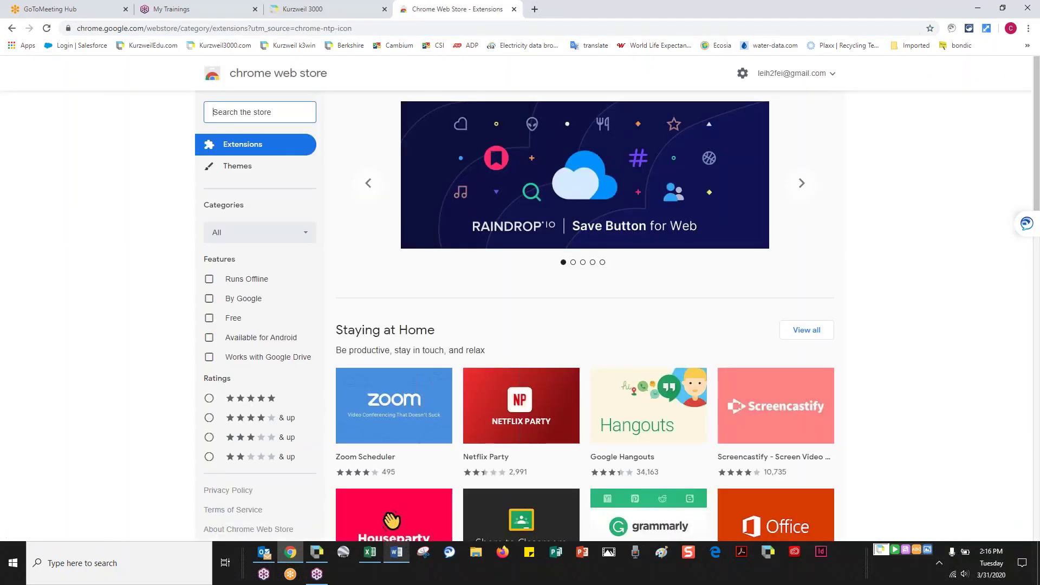
left_click(259, 113)
type("kurz")
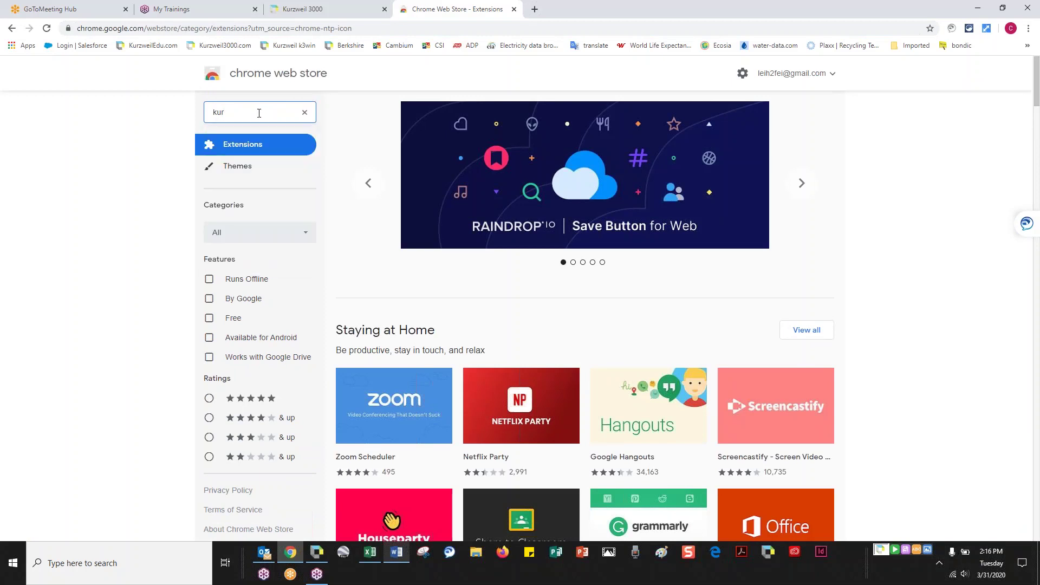
type("weil t")
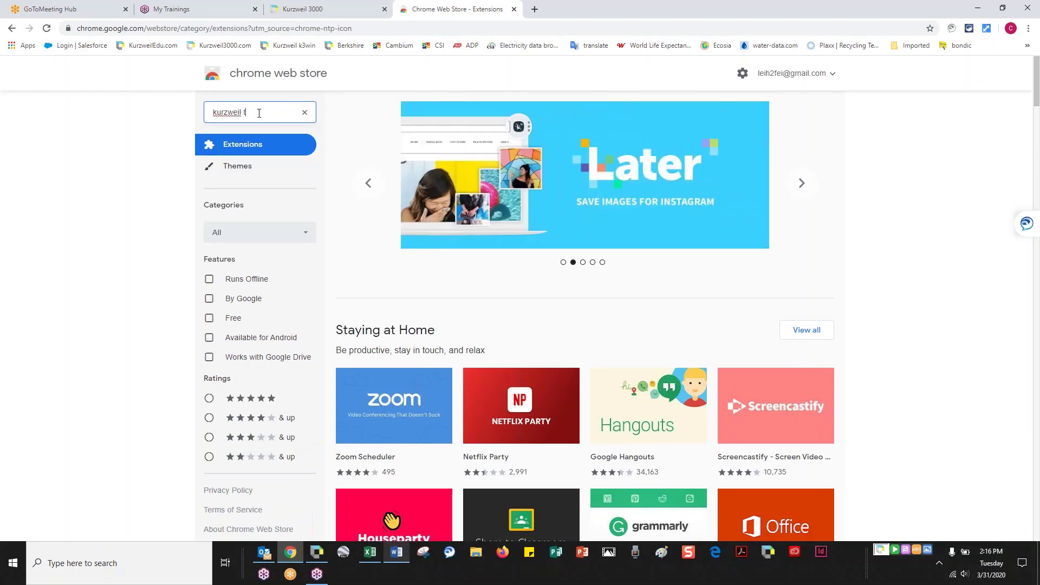
key("BackSpace")
type("3000")
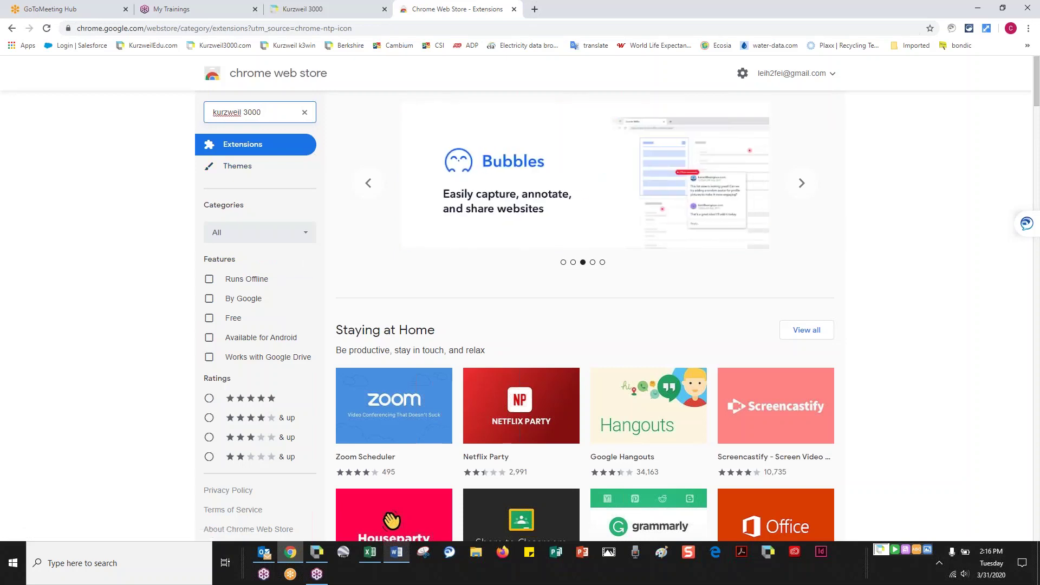
key("Return")
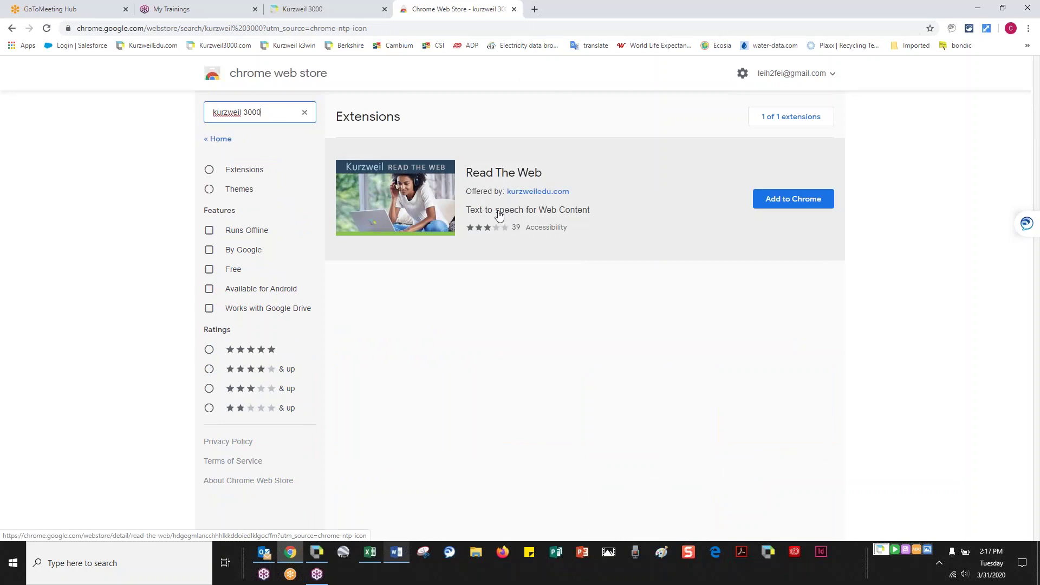
Step: Add the Read The Web extension to Chrome and dismiss the confirmation notice
left_click(795, 204)
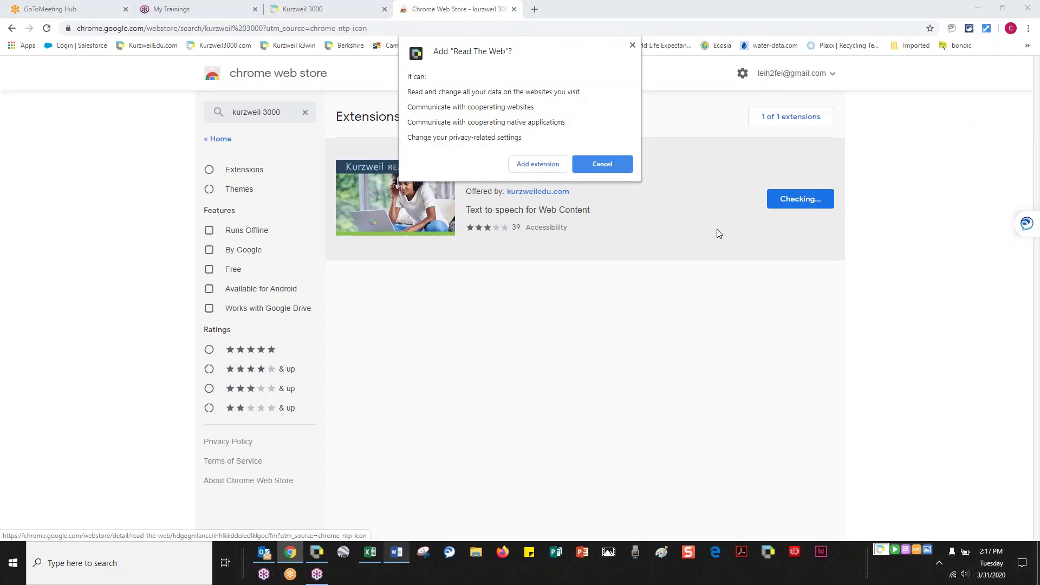
left_click(536, 165)
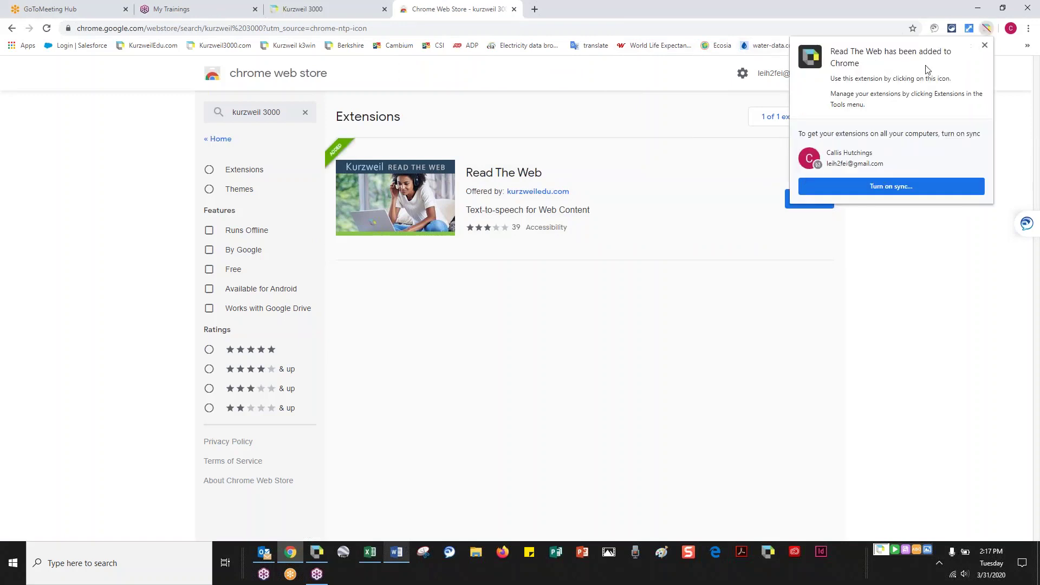
left_click(985, 46)
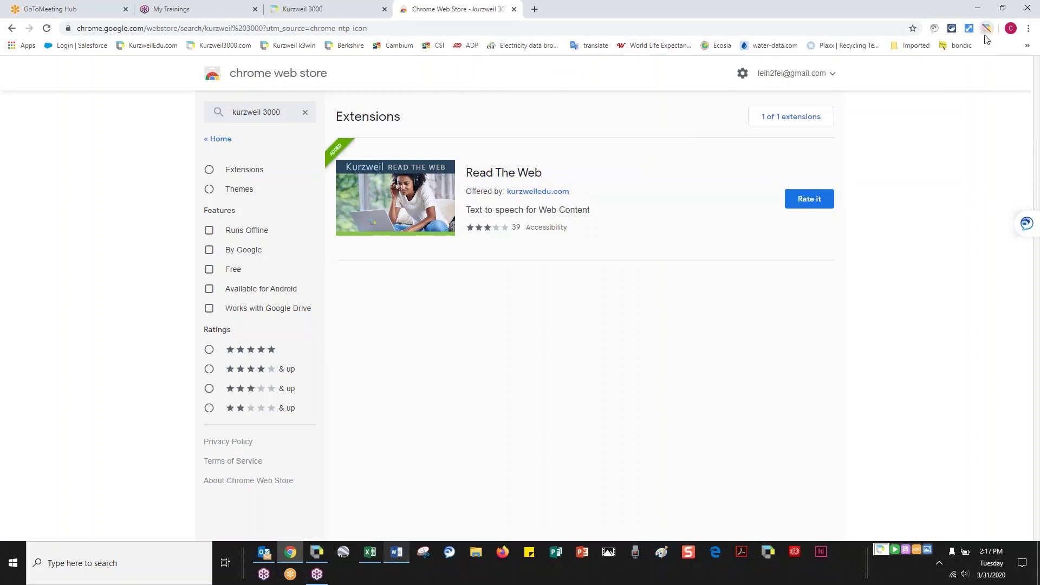
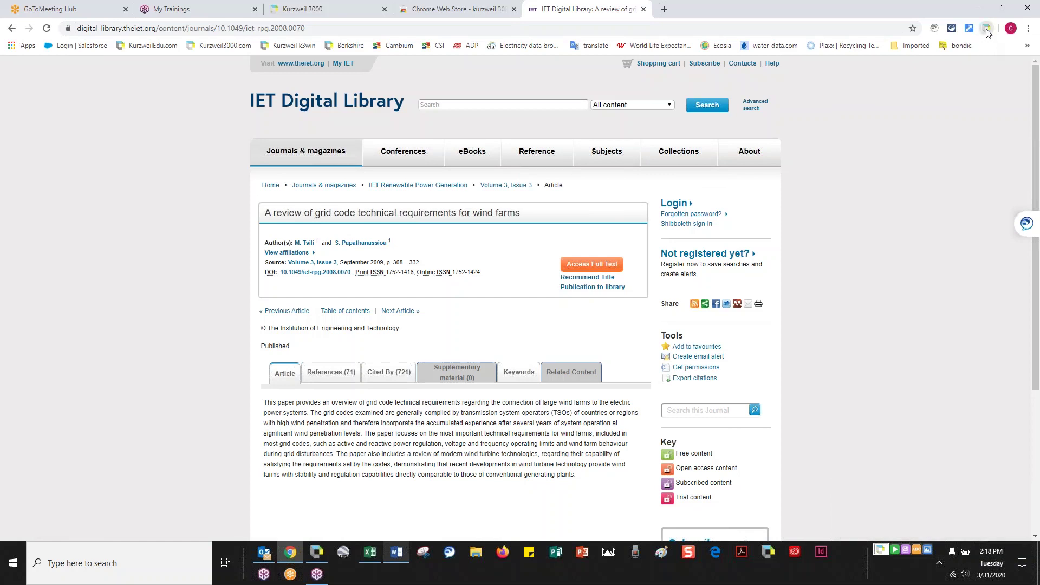
Step: Sign in to Kurzweil 3000 with the first saved username and its account password
left_click(987, 30)
left_click(448, 73)
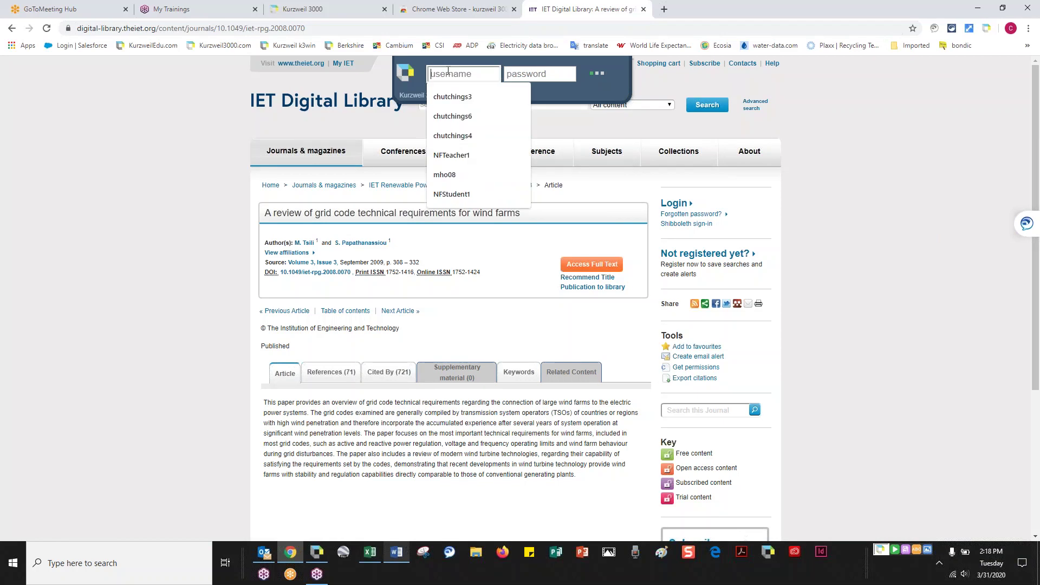
key("Down")
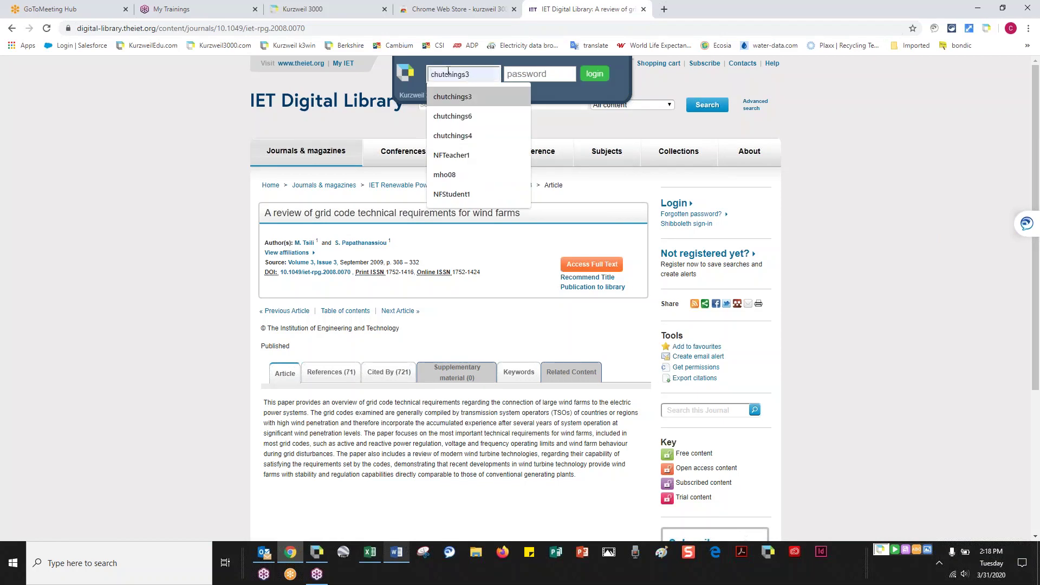
key("Tab")
type("******")
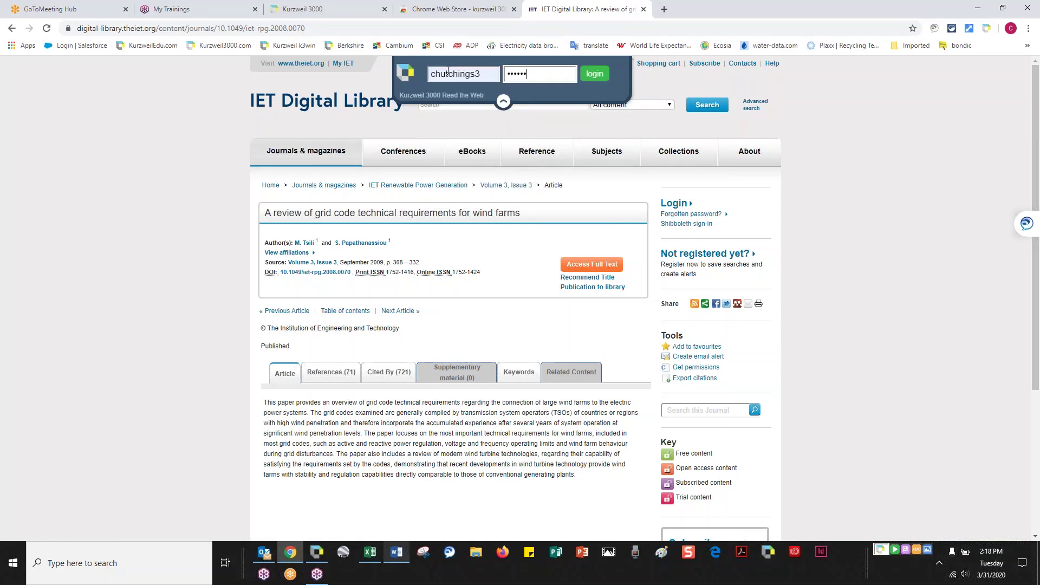
left_click(594, 73)
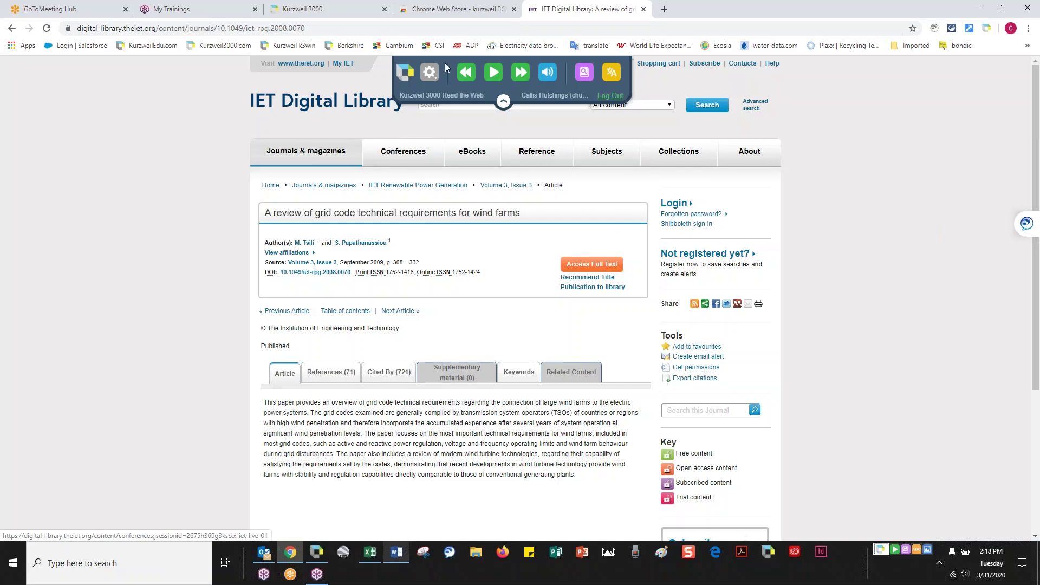
left_click(493, 72)
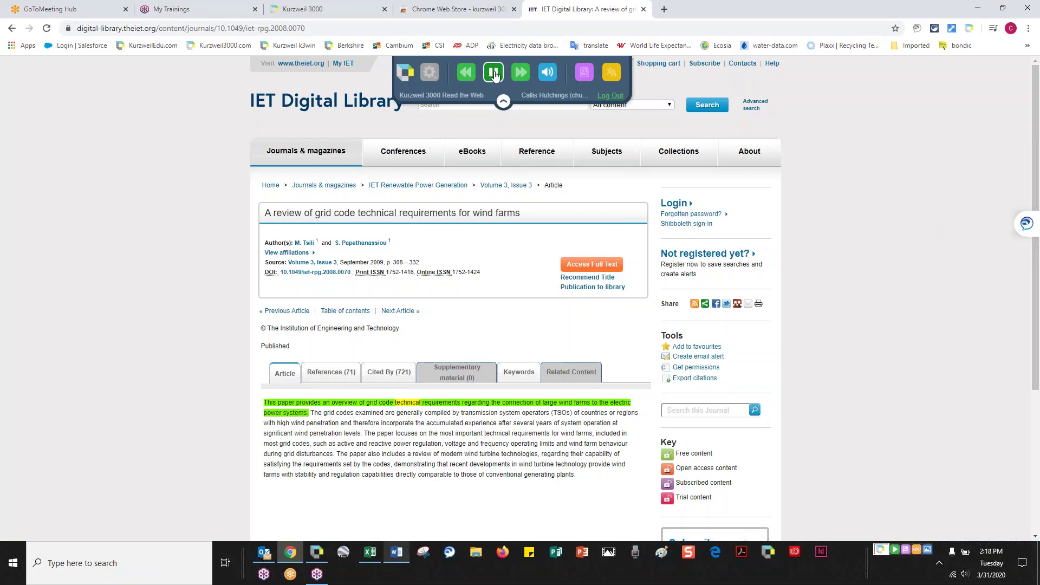
left_click(493, 72)
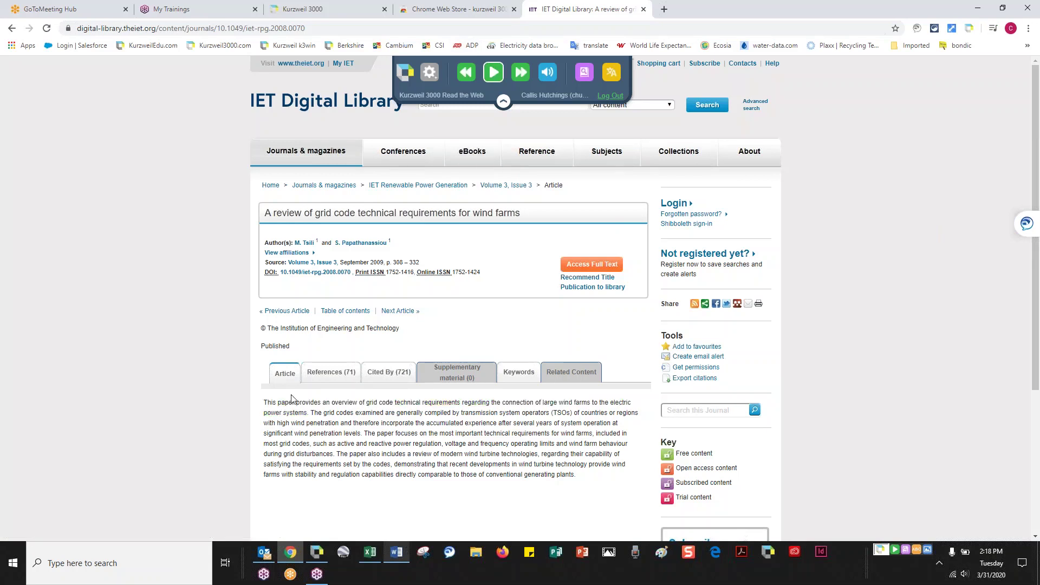
Step: Open the reading options, browse the voice list and keep Heather - US English
left_click(431, 73)
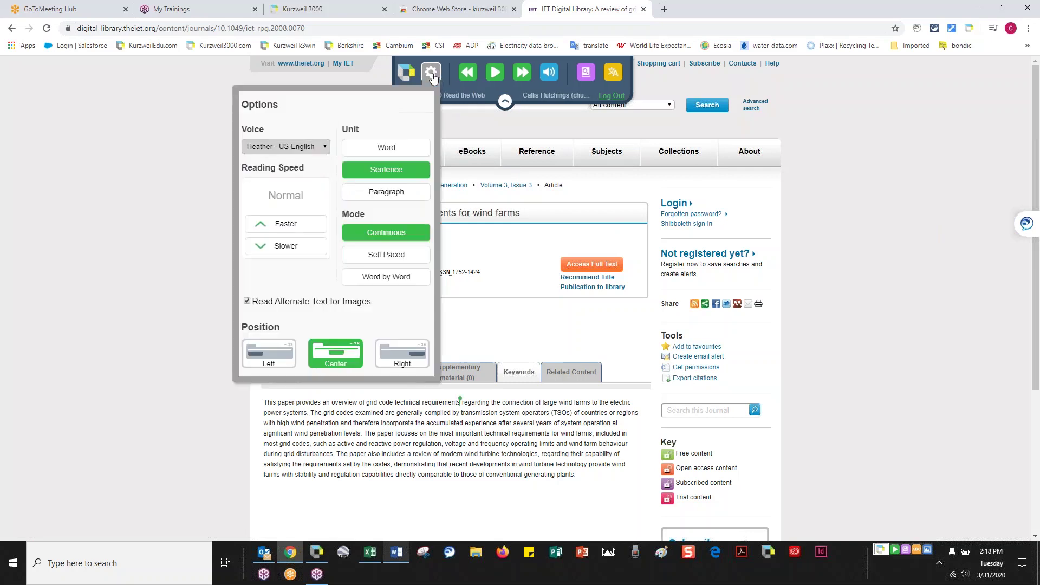
left_click(277, 147)
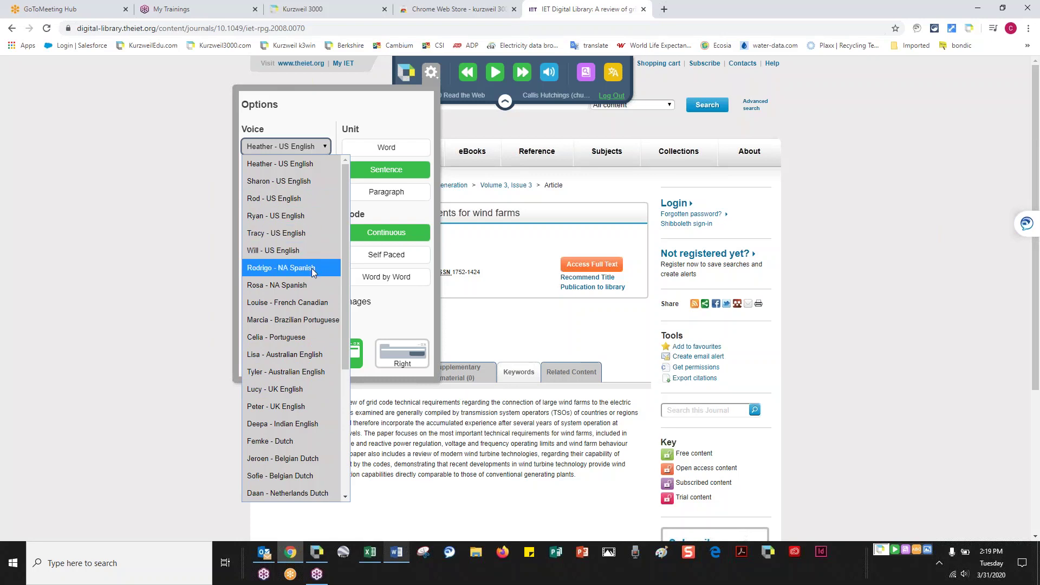
scroll(312, 271, "down", 4)
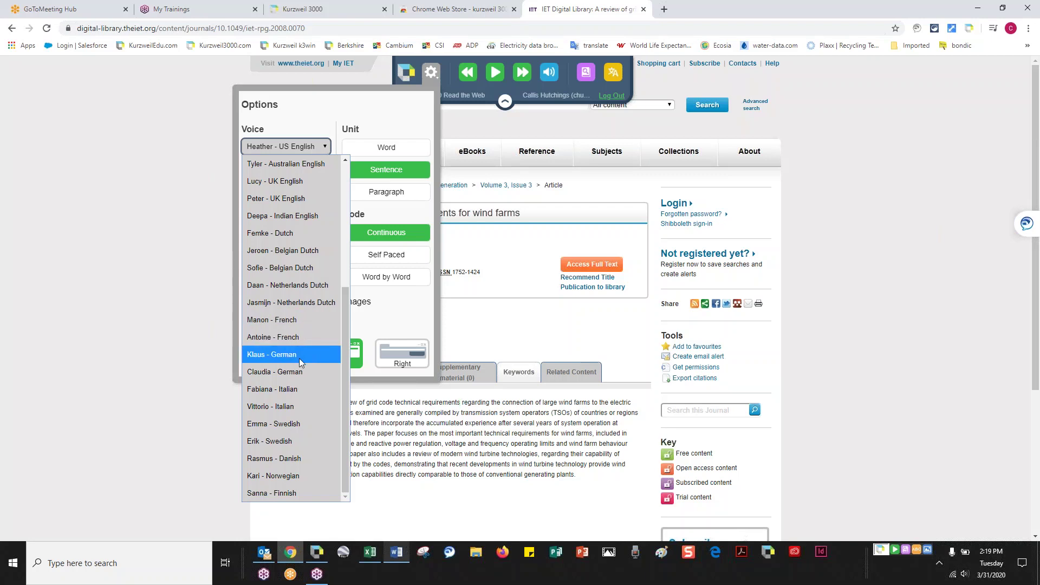
scroll(299, 358, "up", 5)
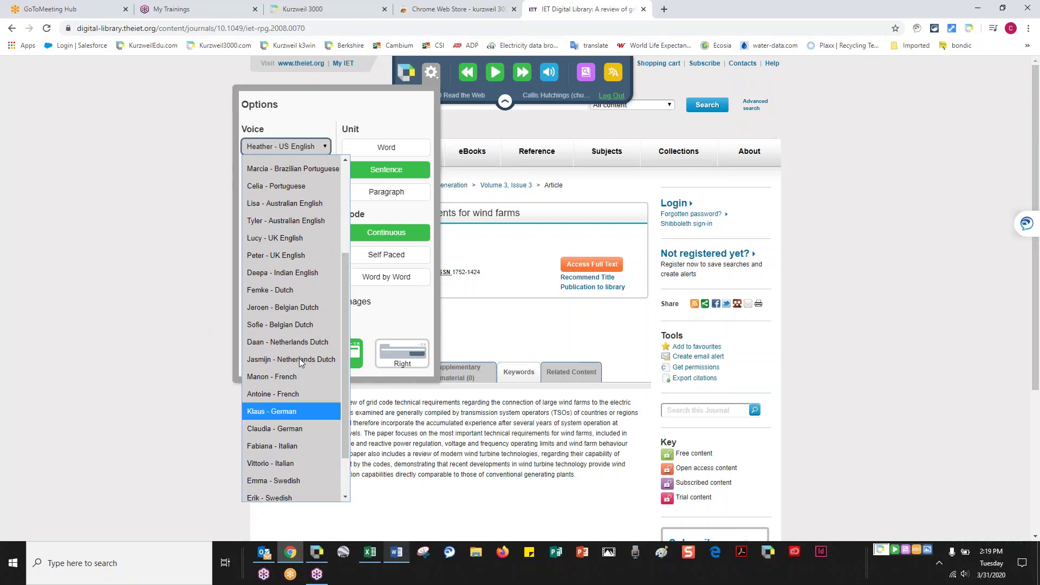
left_click(287, 163)
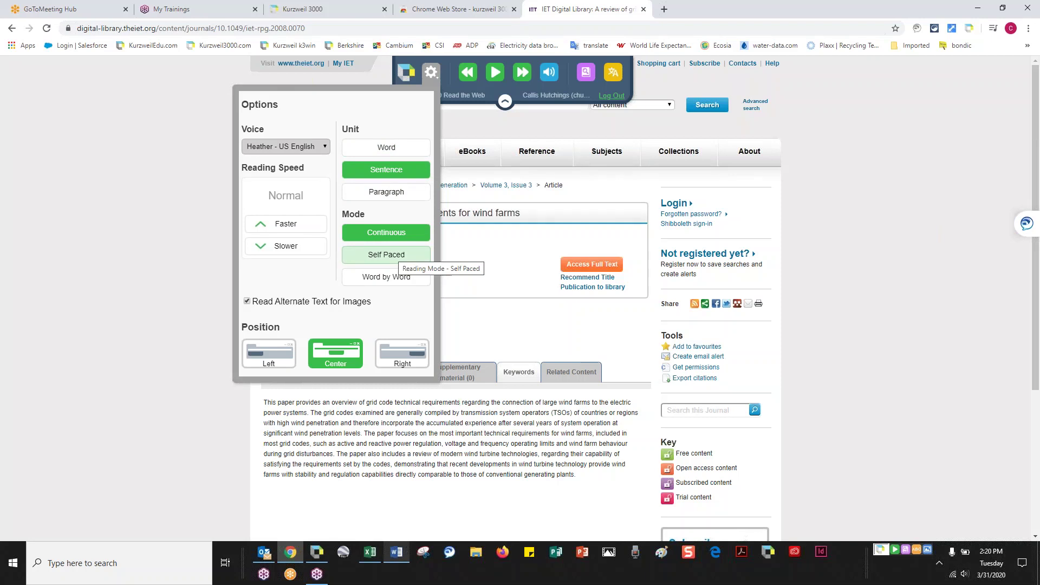
Step: Set the reading mode to Self Paced and dock the toolbar on the Left
left_click(393, 255)
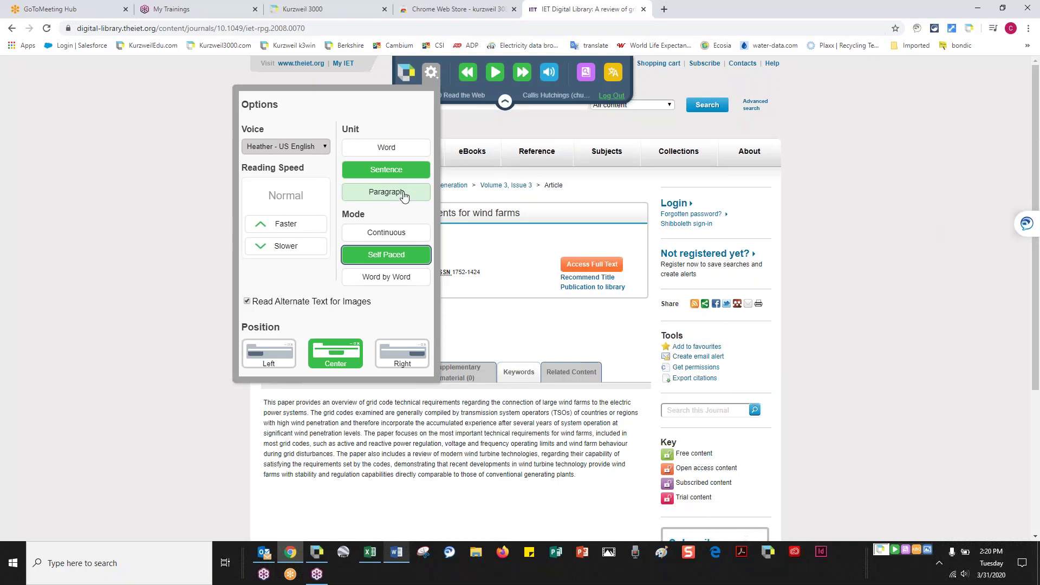
left_click(272, 354)
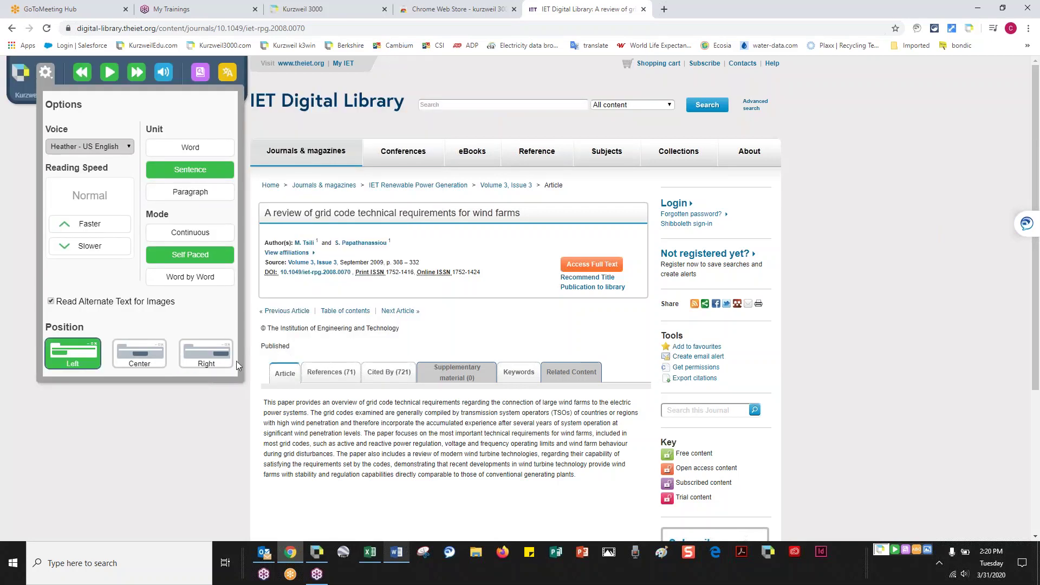
Step: Move the toolbar right then back to Left, re-check Read Alternate Text for Images, and close Options
left_click(212, 359)
left_click(655, 363)
left_click(51, 302)
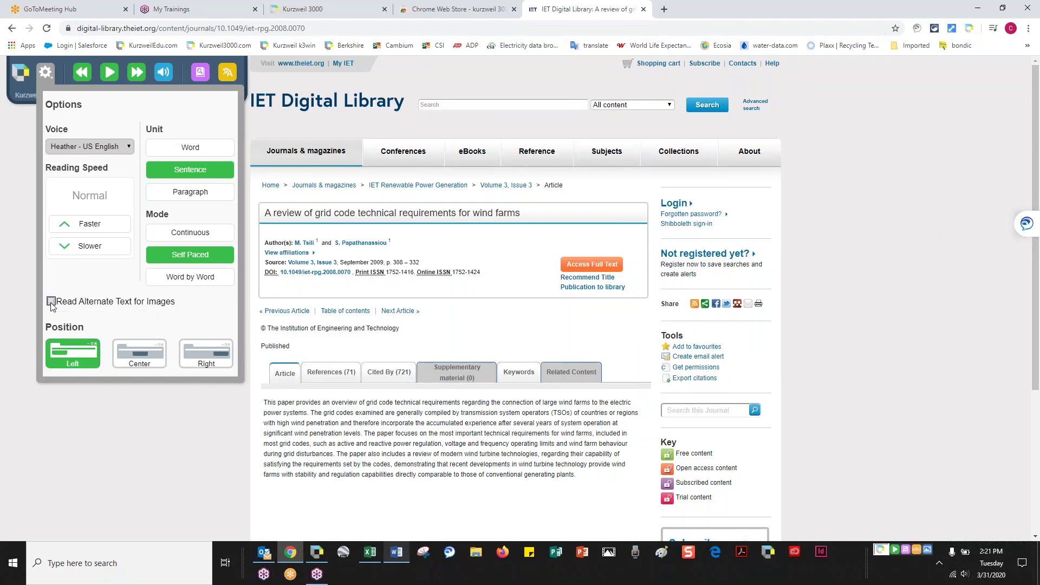
left_click(51, 301)
left_click(24, 143)
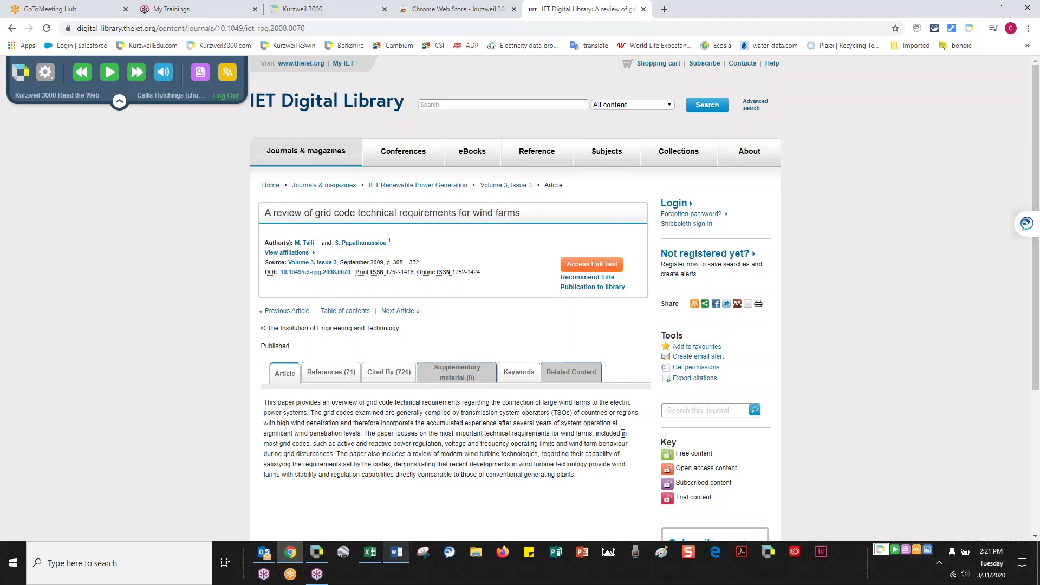
Step: Start reading at 'experience', then view, play and close its dictionary definition
left_click(489, 424)
left_click(200, 72)
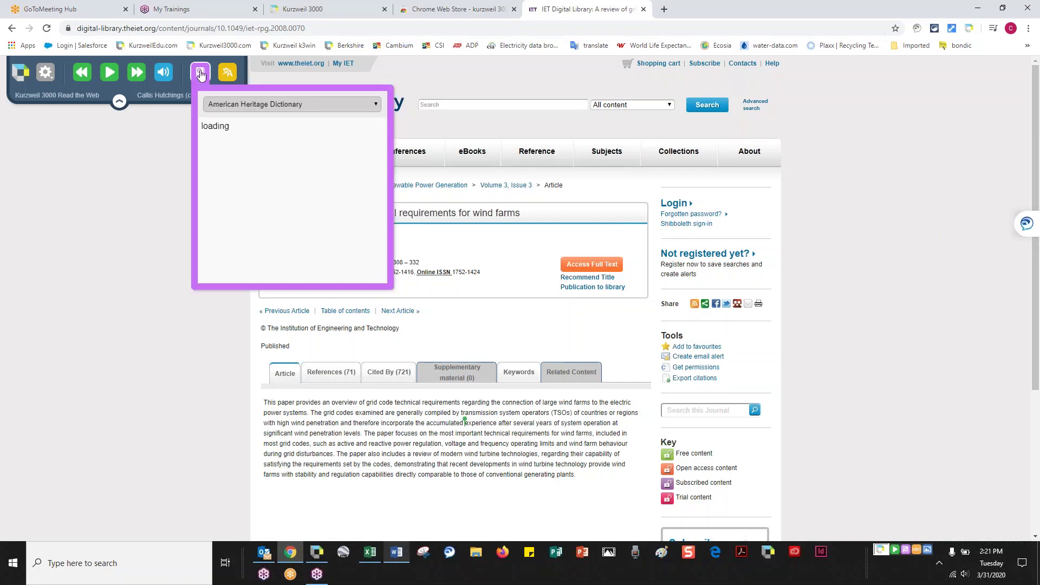
left_click(110, 75)
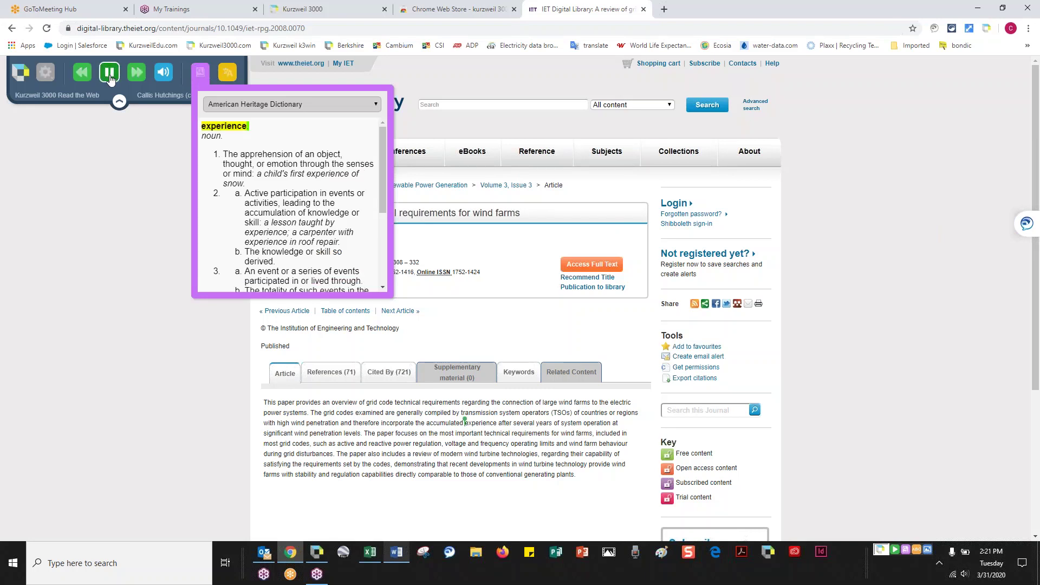
left_click(247, 105)
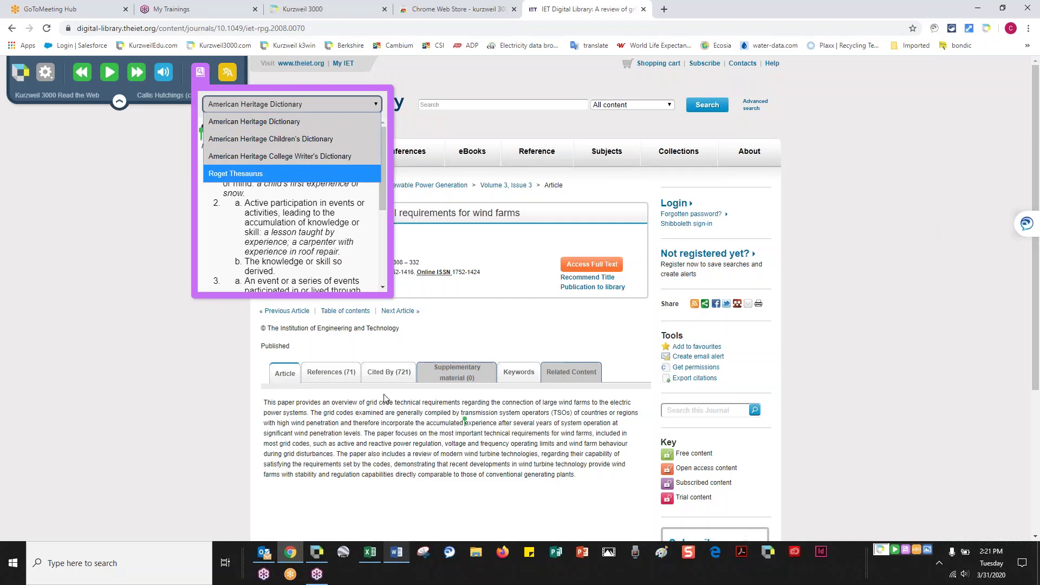
left_click(386, 431)
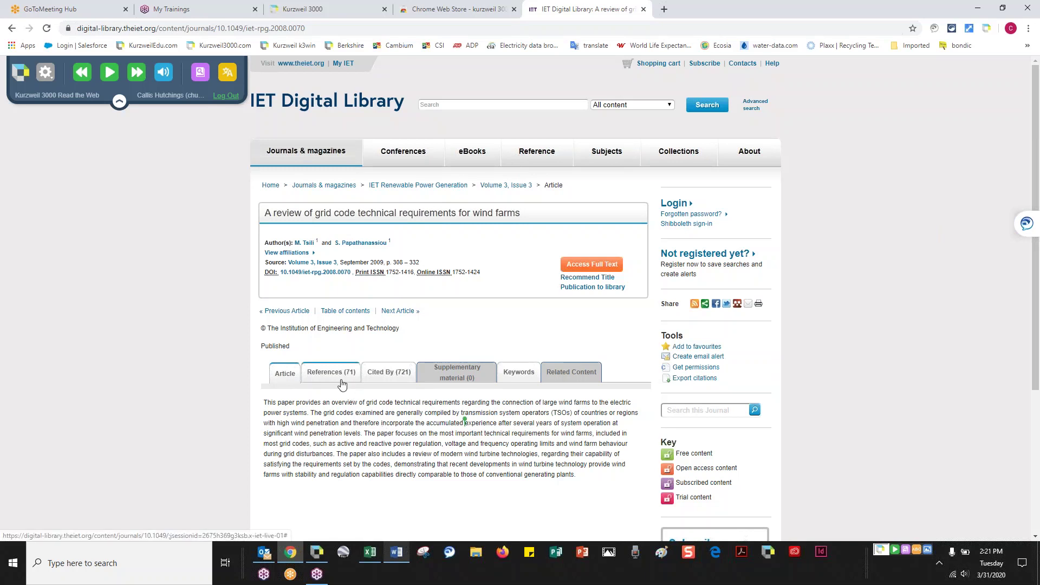
Step: Translate the abstract's first sentence into French, then close the translation
right_click(384, 432)
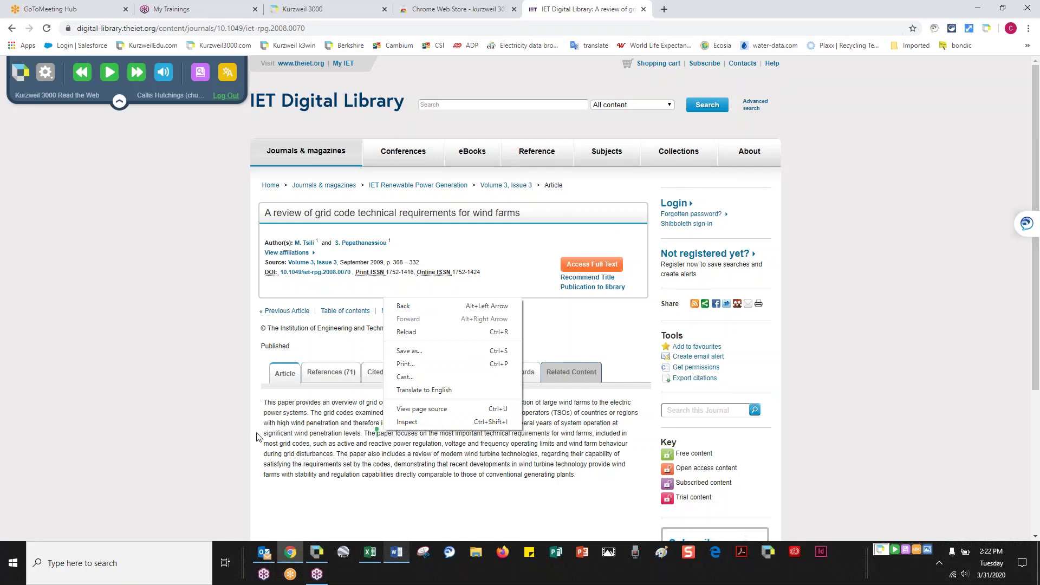
key("Escape")
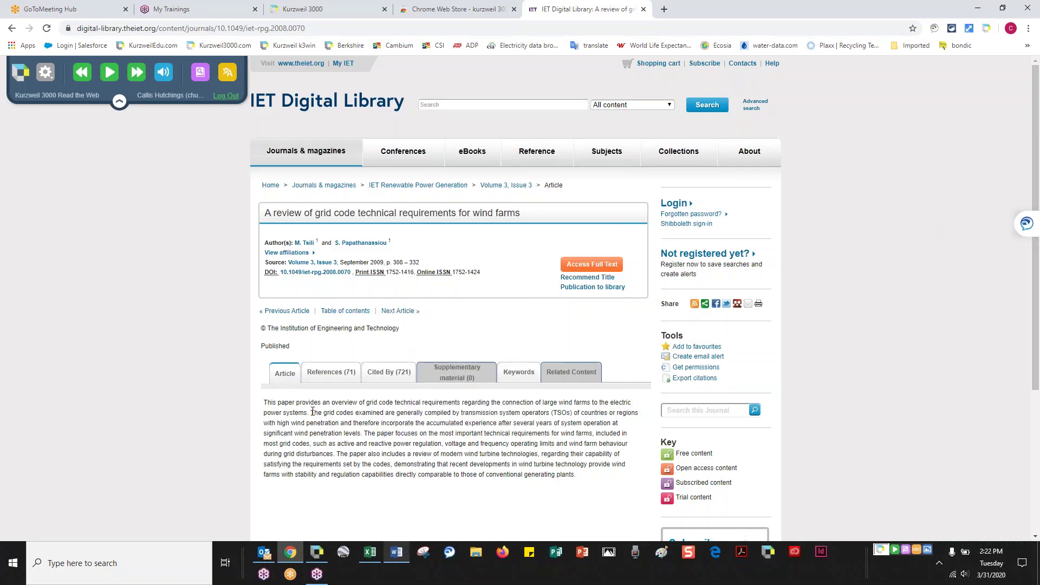
left_click_drag(312, 412, 264, 403)
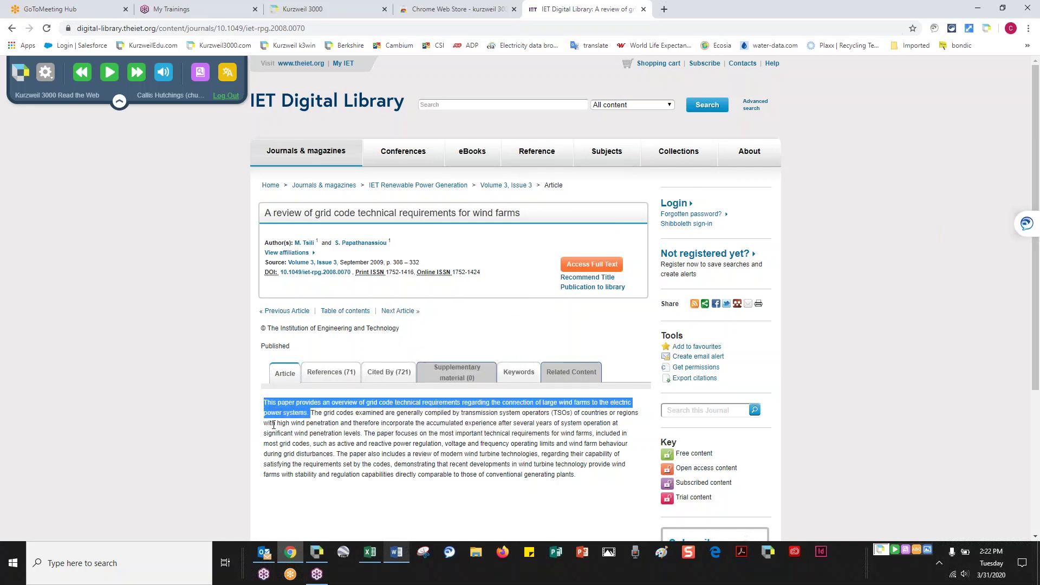
left_click(228, 76)
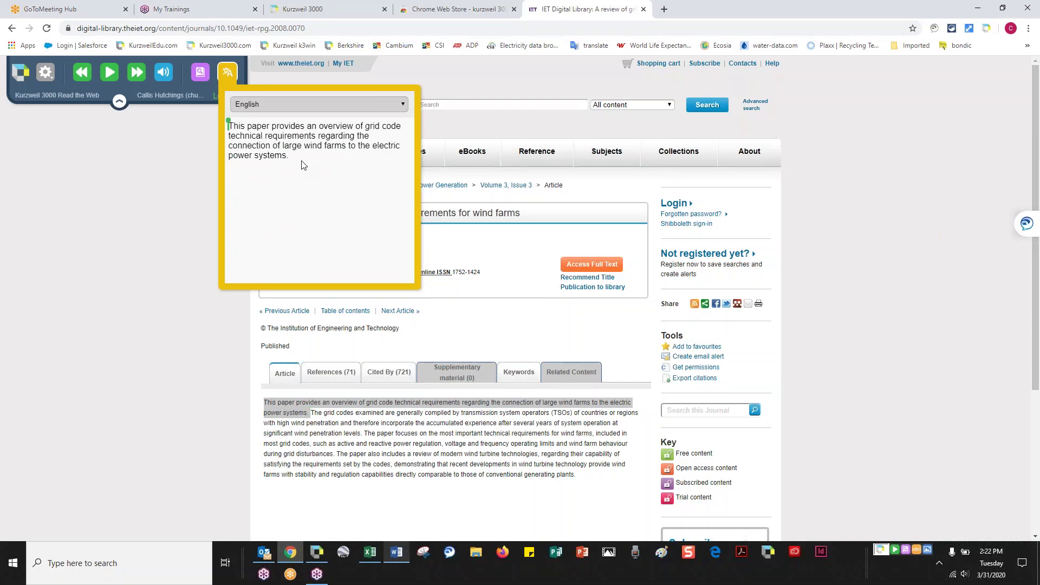
left_click(398, 105)
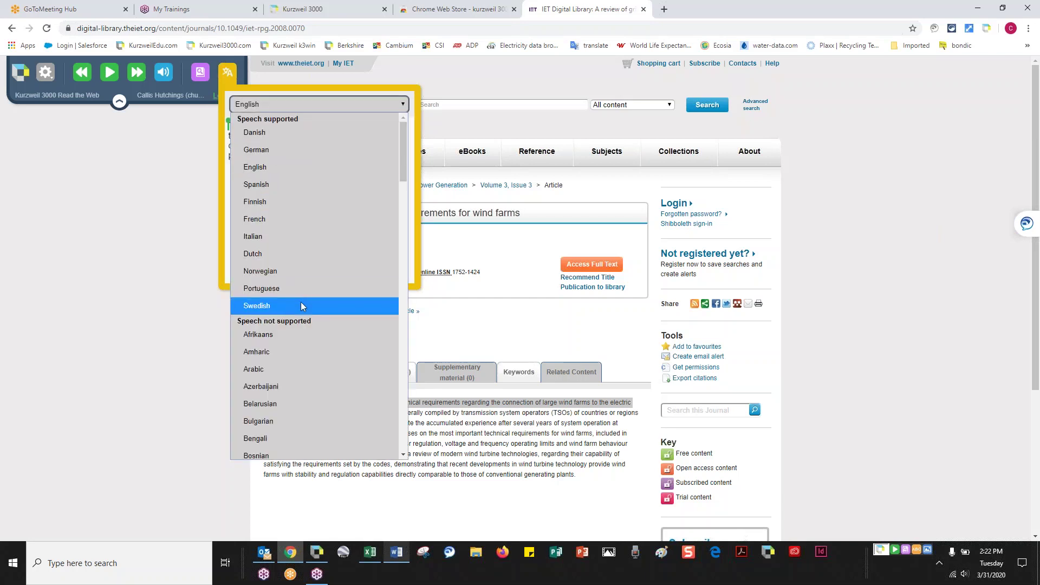
left_click(291, 220)
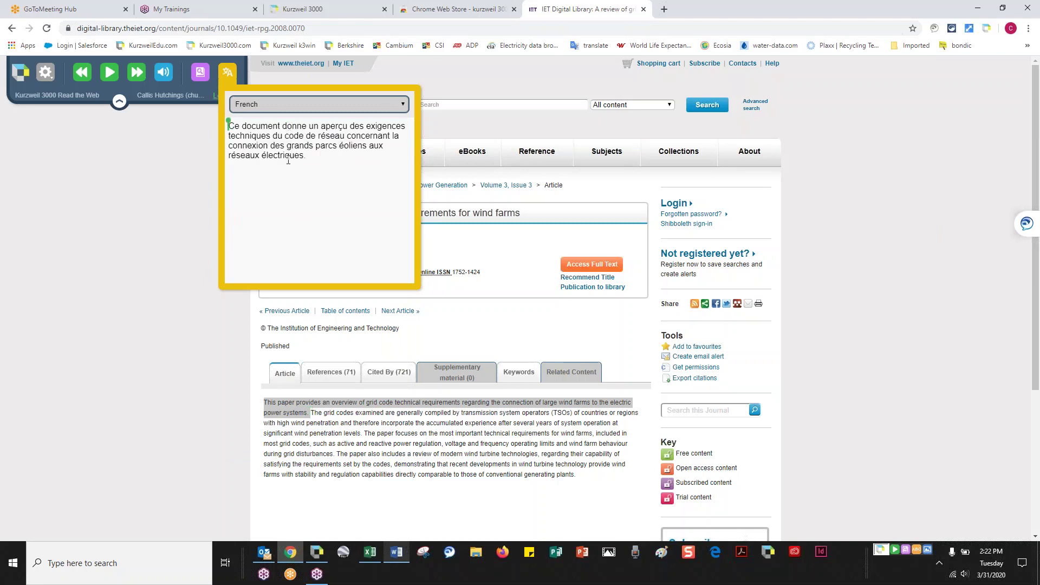
left_click(385, 423)
Step: Translate a selected abstract passage into Chinese (Simplified)
left_click_drag(387, 424, 409, 444)
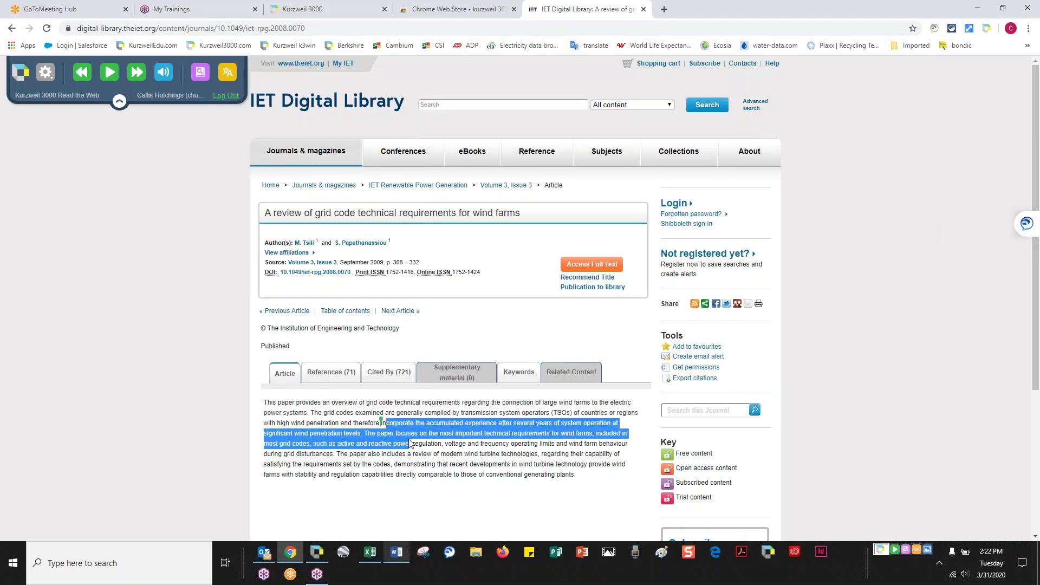
left_click(228, 73)
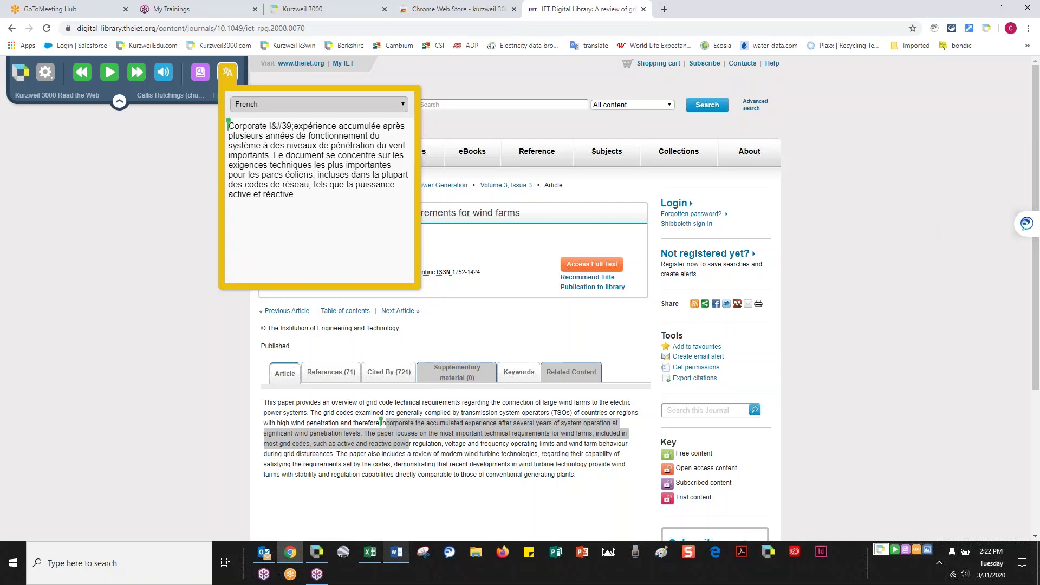
left_click(432, 323)
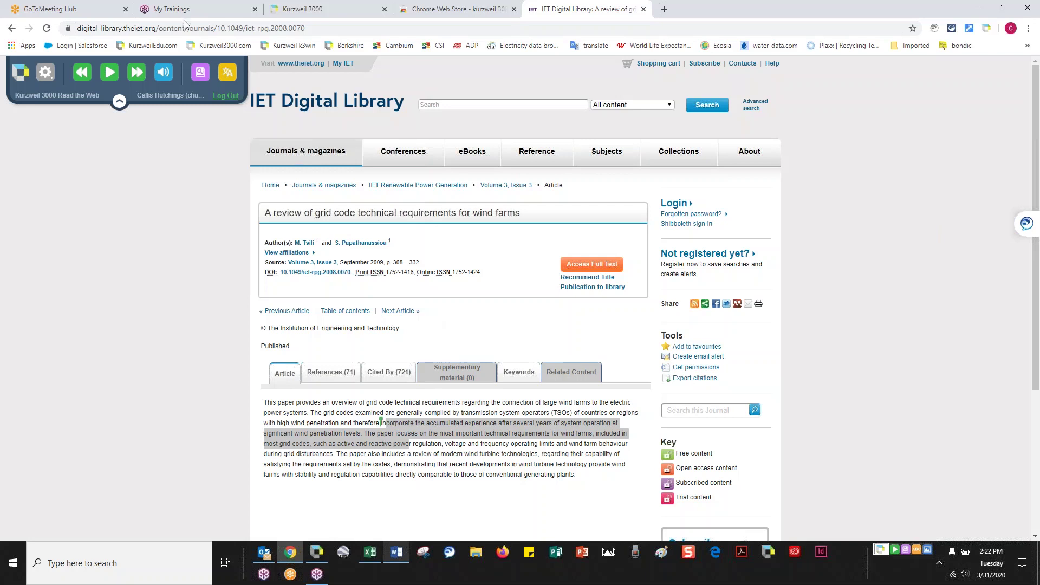
left_click(227, 72)
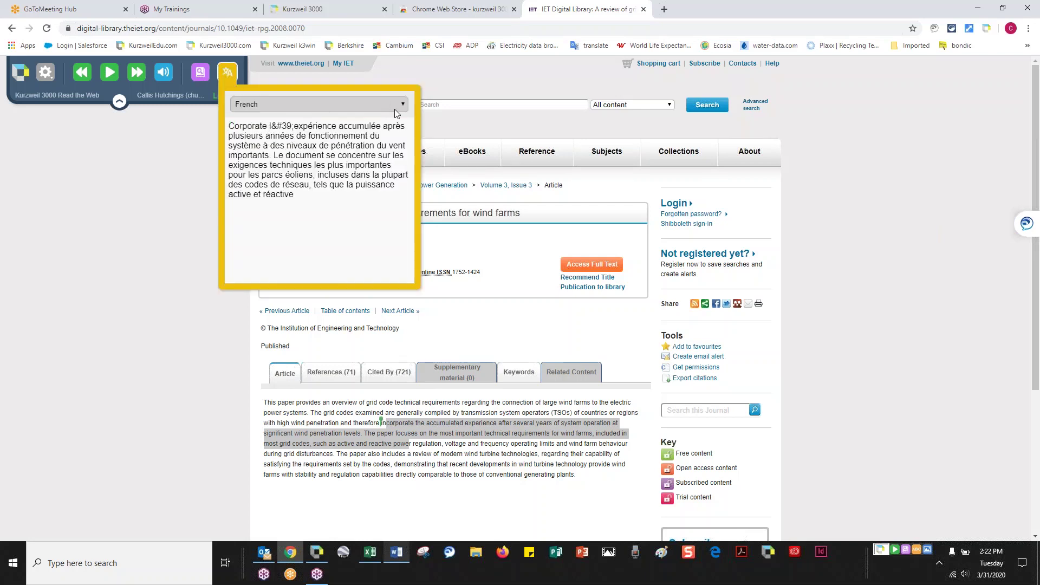
left_click(402, 103)
scroll(340, 256, "down", 2)
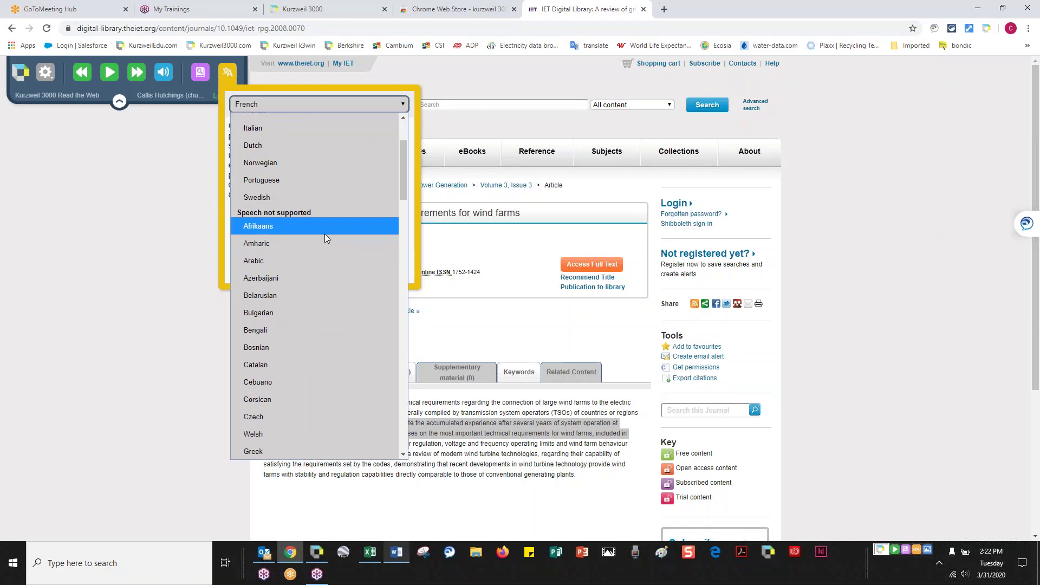
scroll(324, 233, "down", 8)
scroll(324, 233, "down", 15)
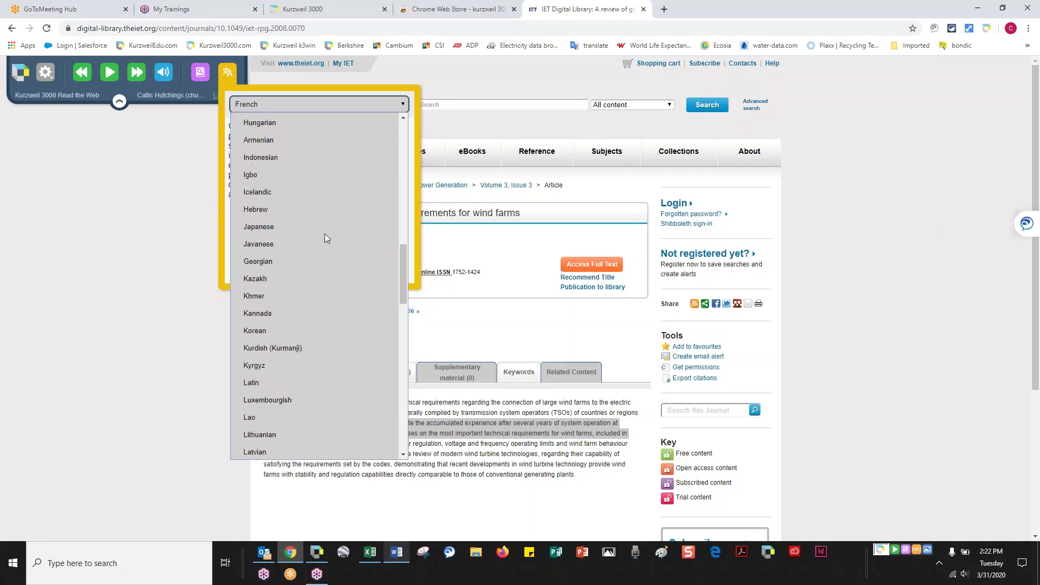
scroll(324, 233, "down", 4)
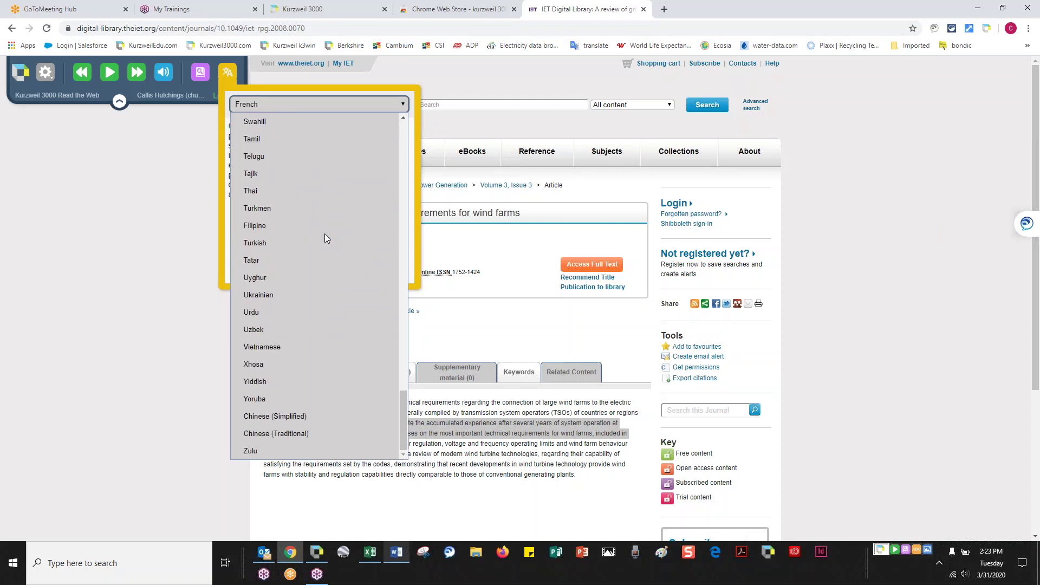
left_click(307, 412)
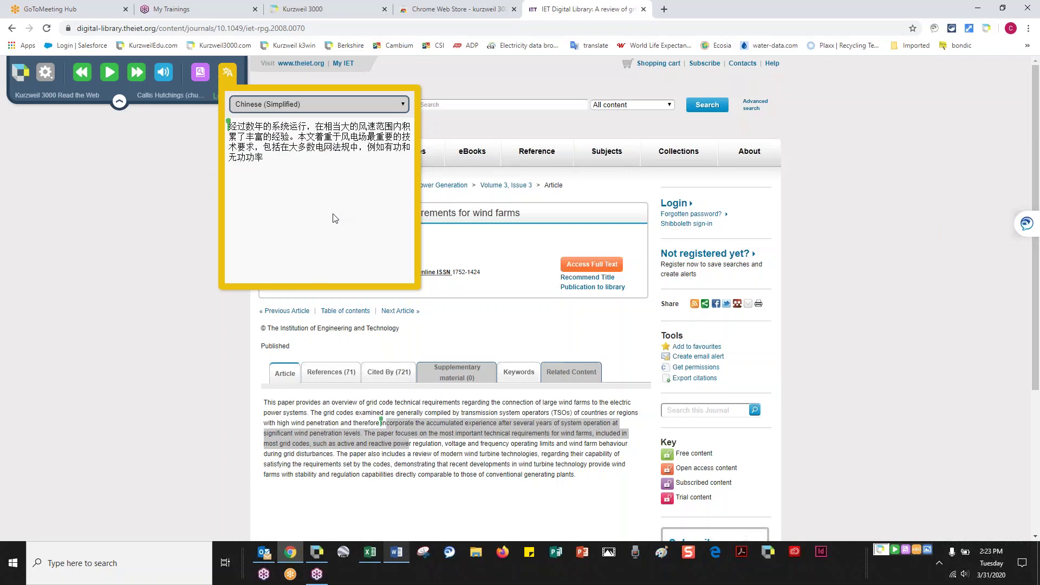
Step: Switch the passage translation to Chinese (Traditional), then close the translation panel
left_click(406, 105)
scroll(326, 308, "down", 1)
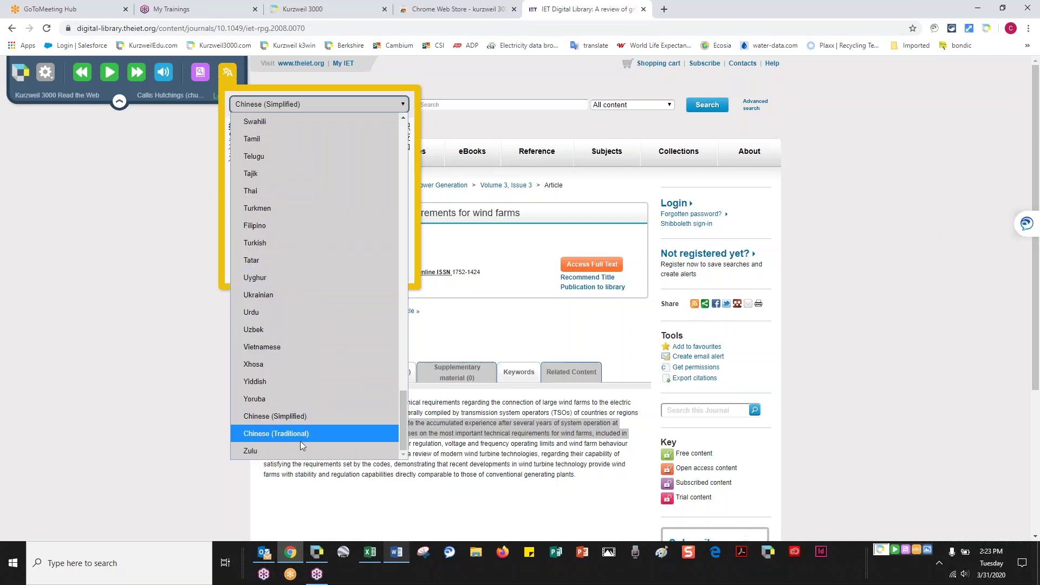
left_click(300, 440)
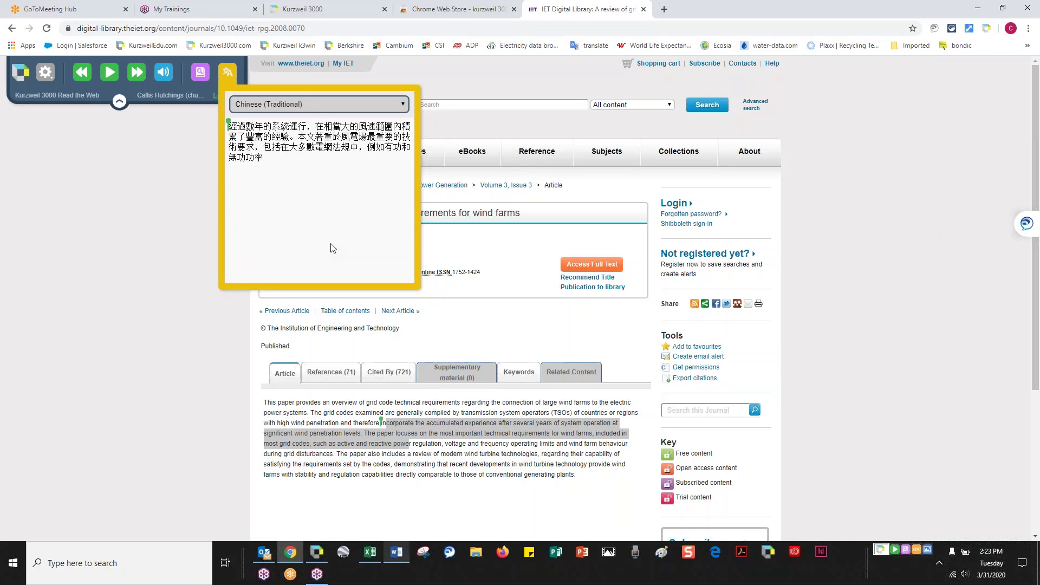
left_click(205, 303)
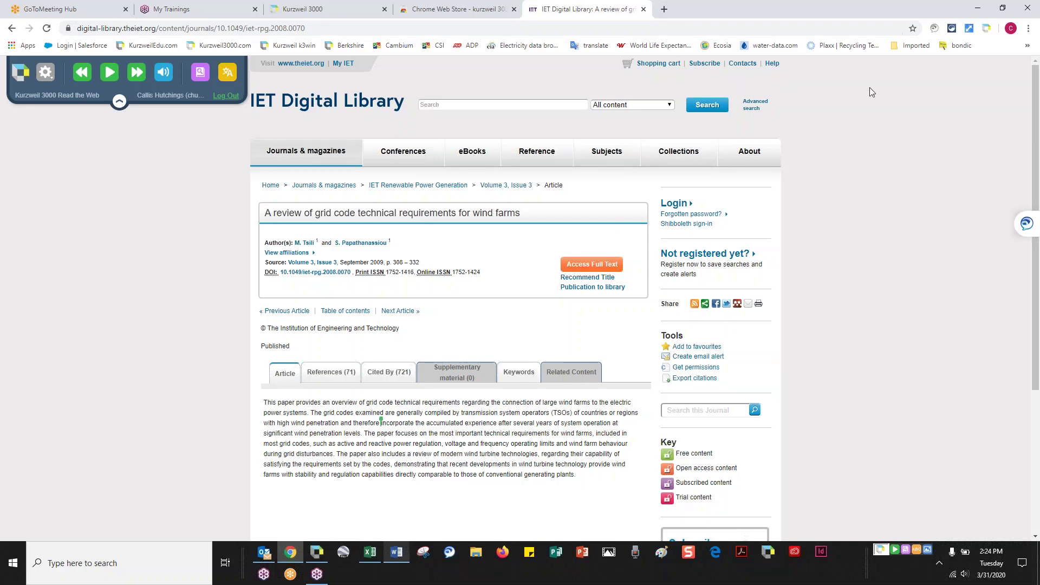
Step: Collapse the Read the Web toolbar to a thin strip with its Toggle Display arrow
left_click(119, 102)
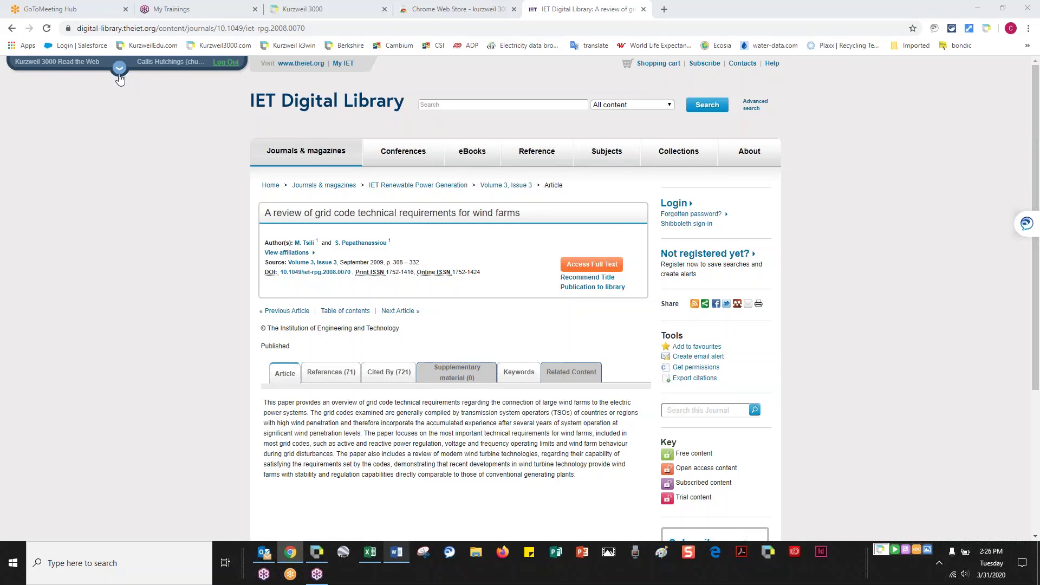
Step: Turn Read the Web off using the Kurzweil extension icon in Chrome
left_click(988, 30)
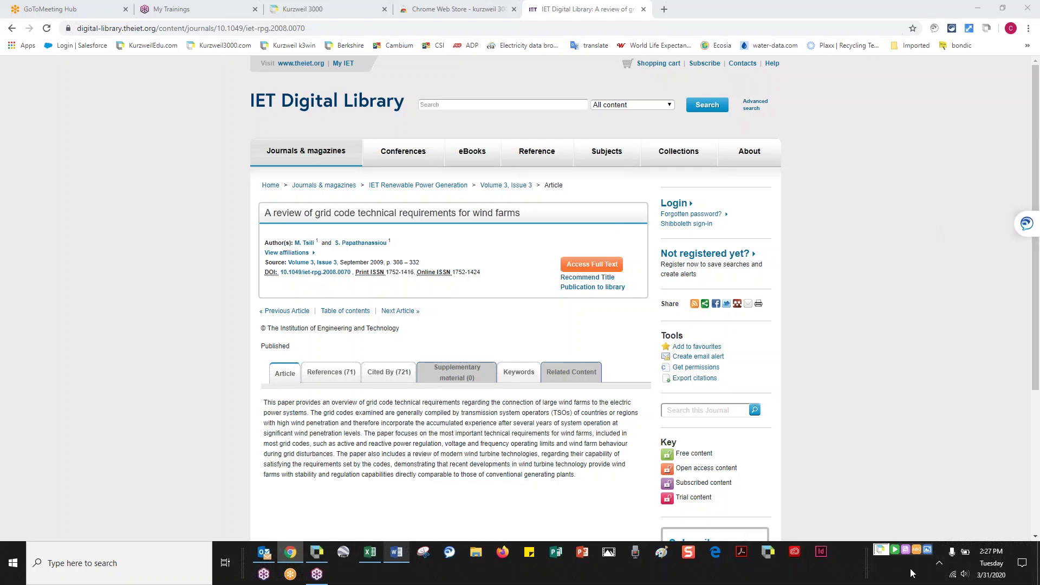
Step: Open and close the Kurzweil Taskbar options, then uncheck Toolbars > Kurzweil Taskbar
right_click(905, 570)
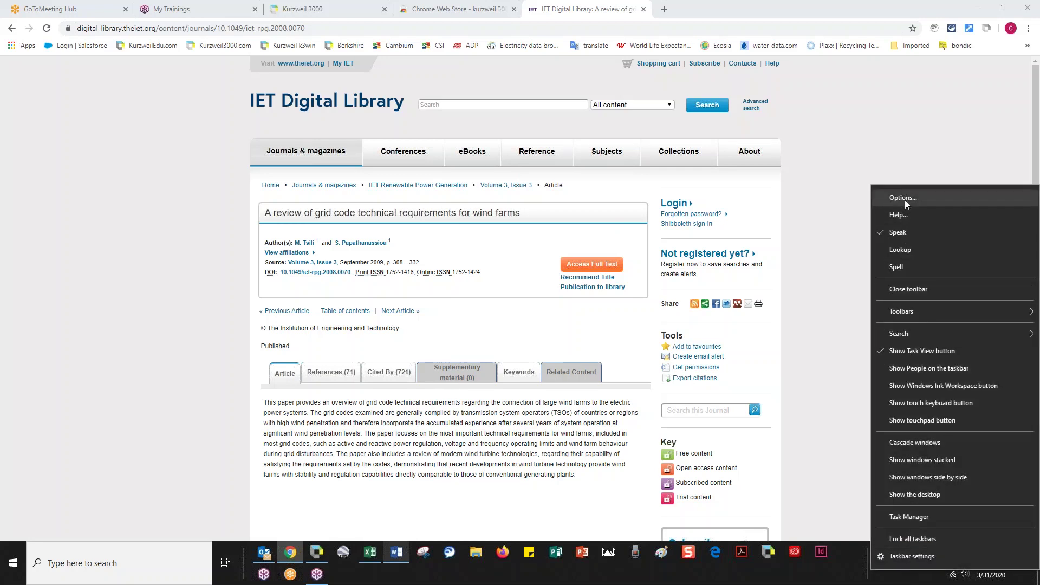
left_click(903, 197)
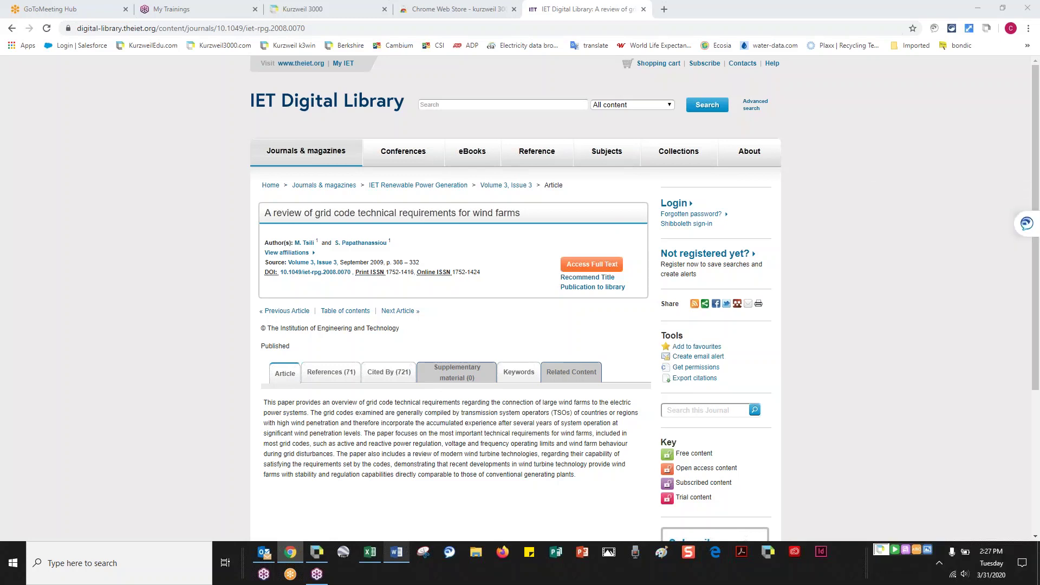
right_click(923, 572)
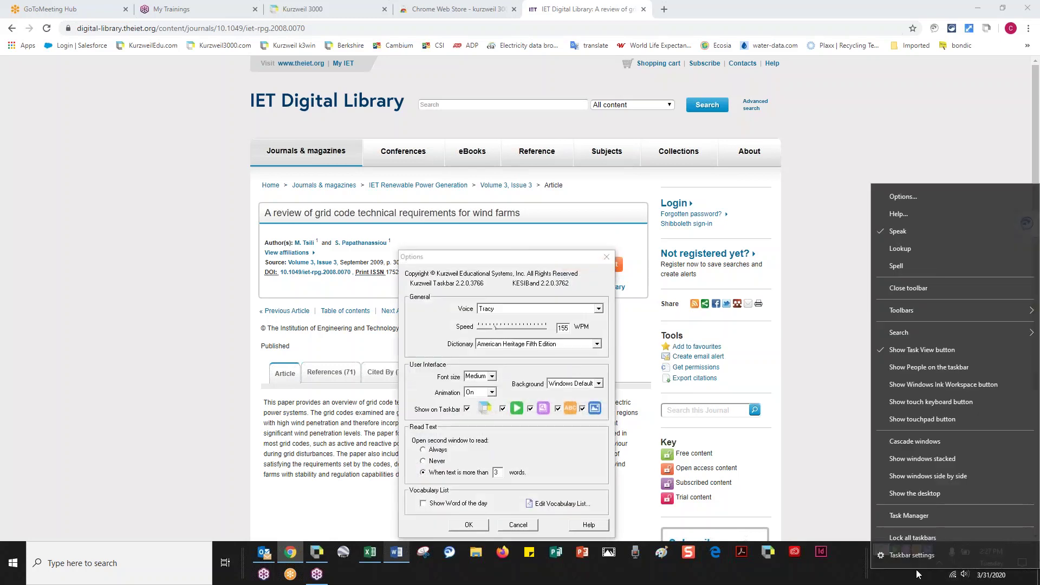
left_click(606, 257)
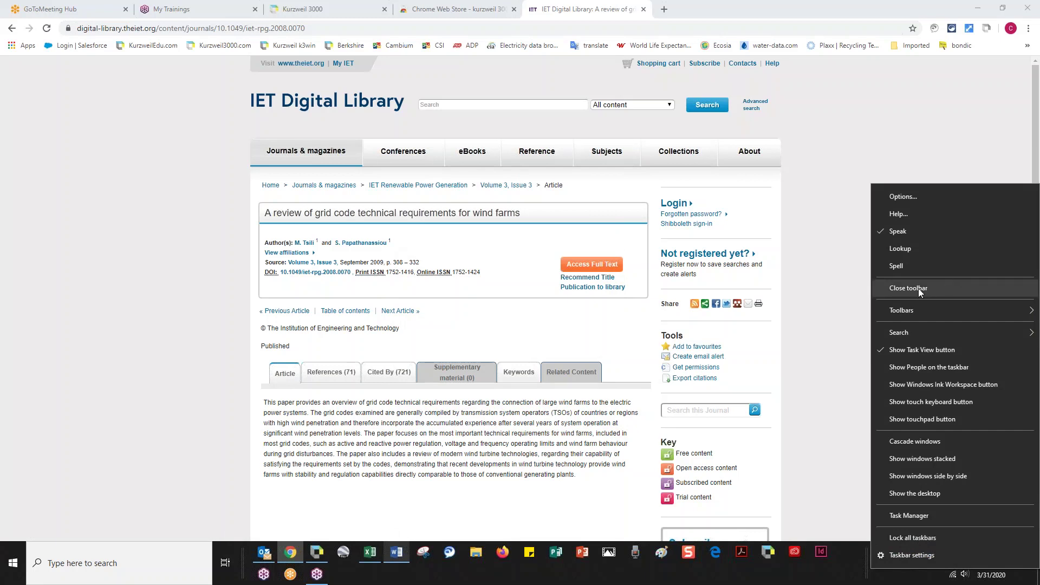
mouse_move(914, 313)
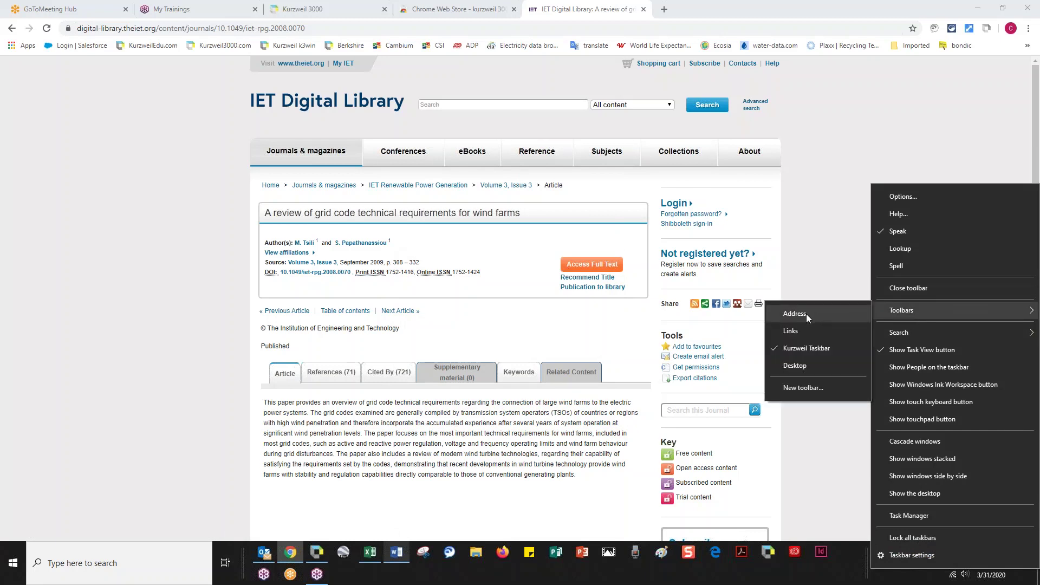
left_click(805, 346)
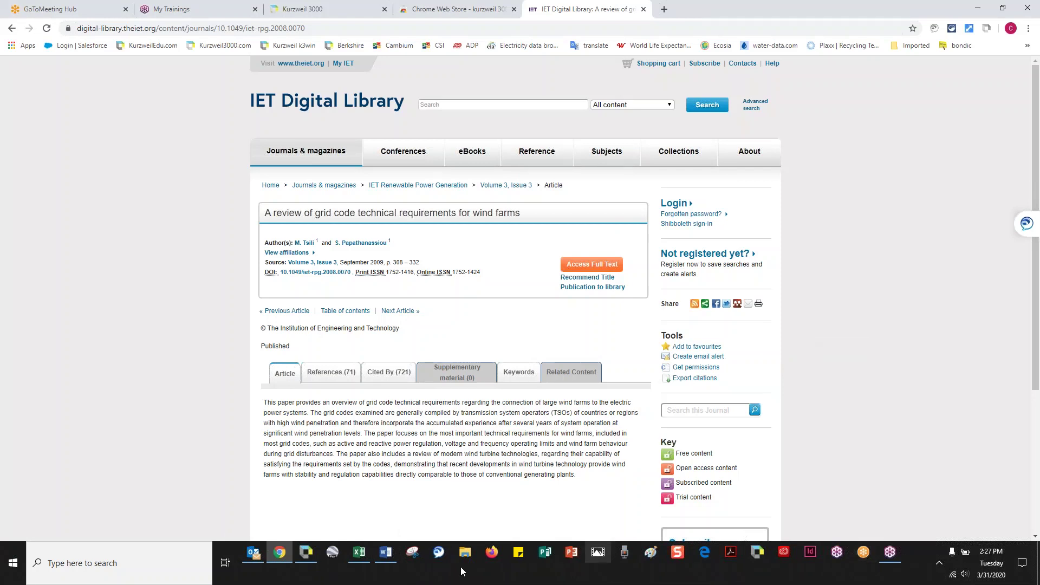
Step: Re-check Kurzweil Taskbar under the Windows taskbar's Toolbars menu
right_click(556, 575)
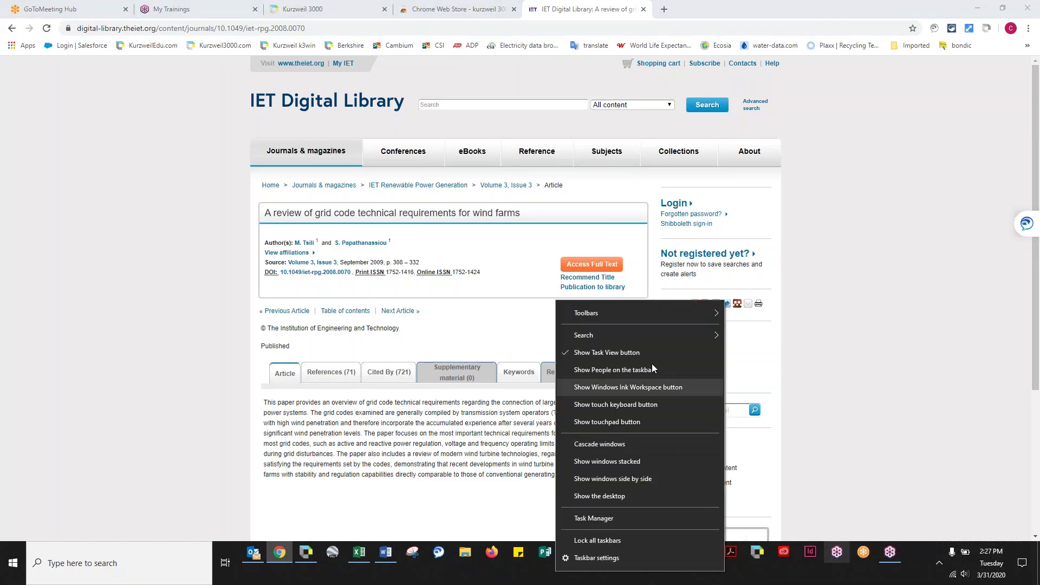
mouse_move(690, 313)
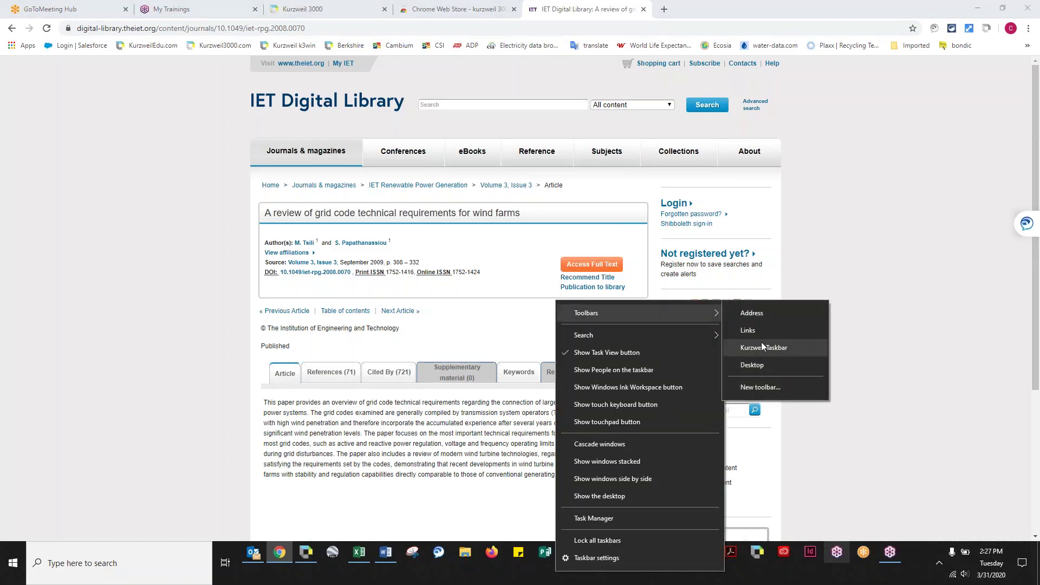
left_click(781, 344)
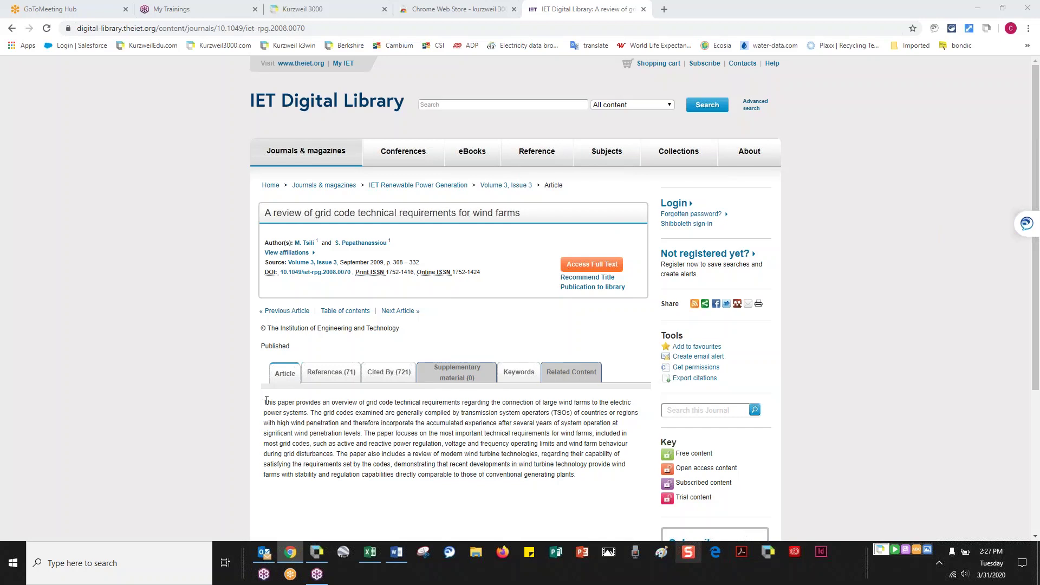
Step: Select the abstract's opening sentence, then start the Taskbar's screen-area image reader
left_click_drag(264, 404, 880, 560)
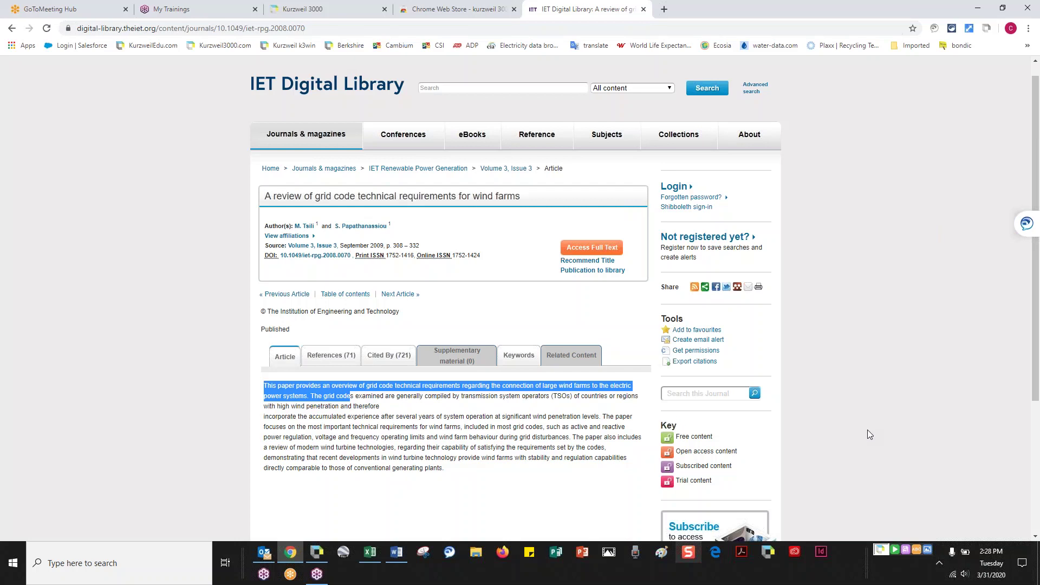
scroll(867, 426, "up", 1)
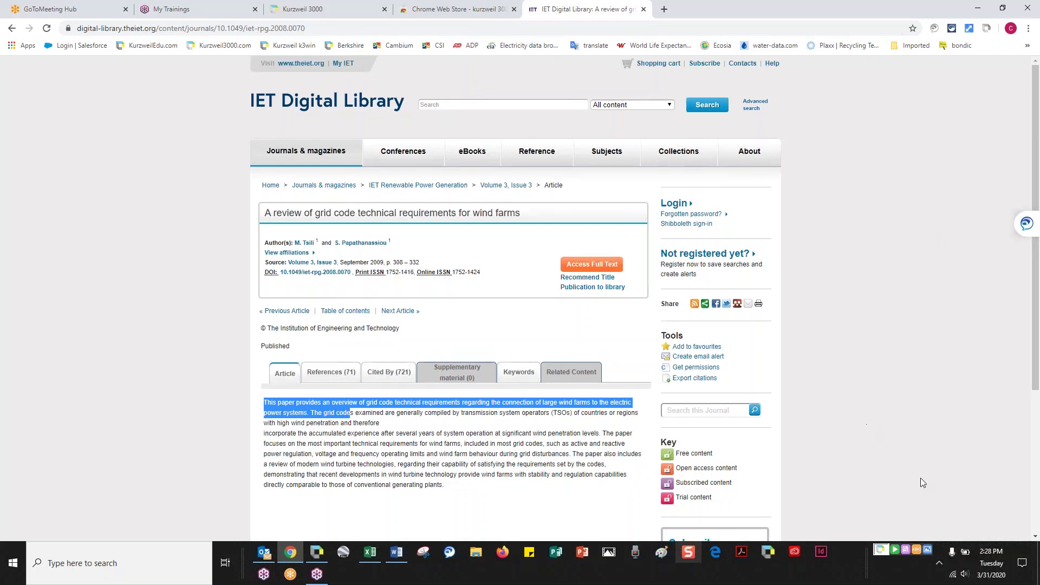
left_click(927, 550)
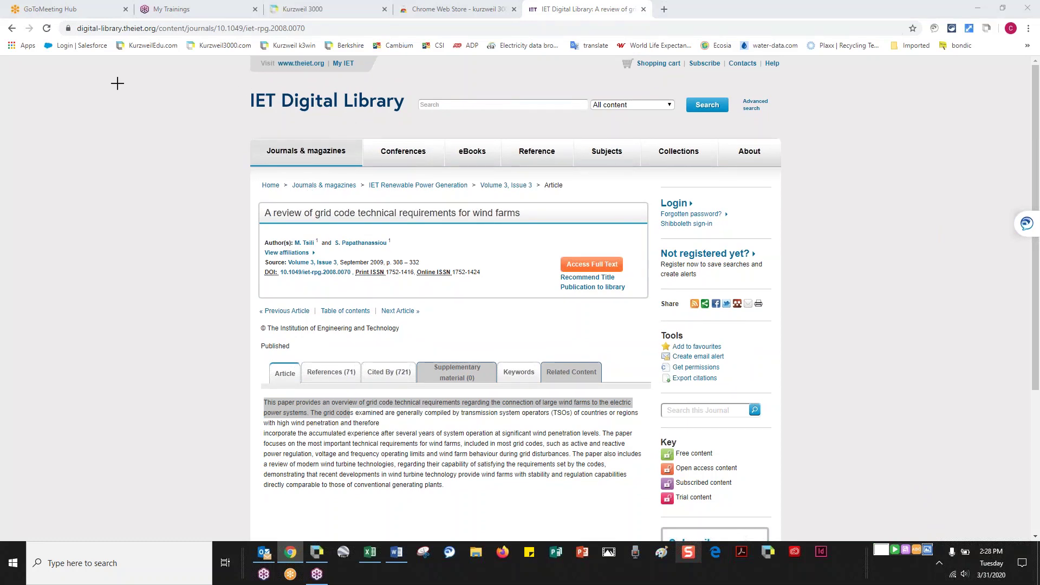
scroll(905, 385, "down", 1)
scroll(918, 486, "up", 1)
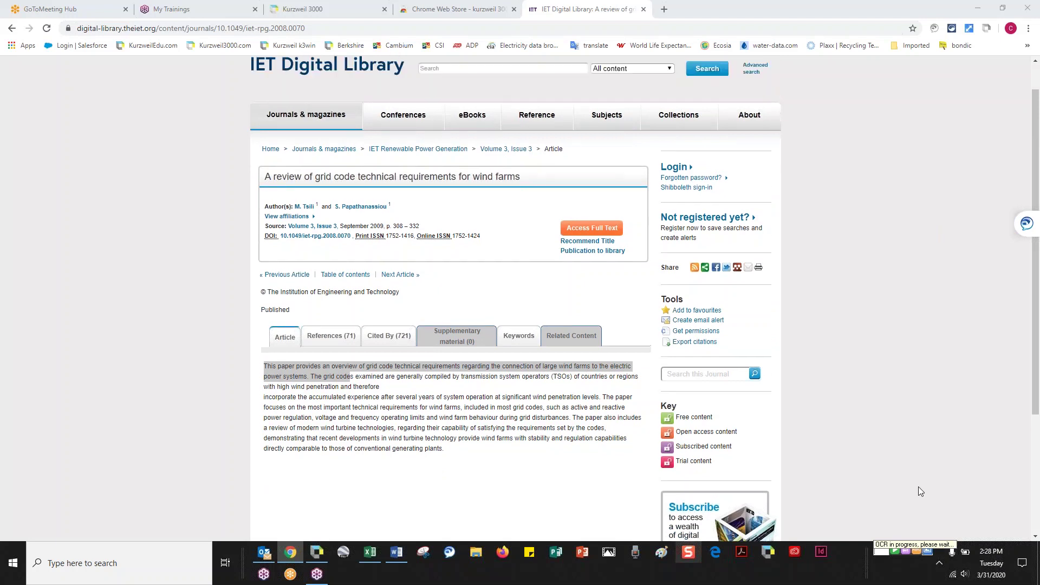
left_click(928, 550)
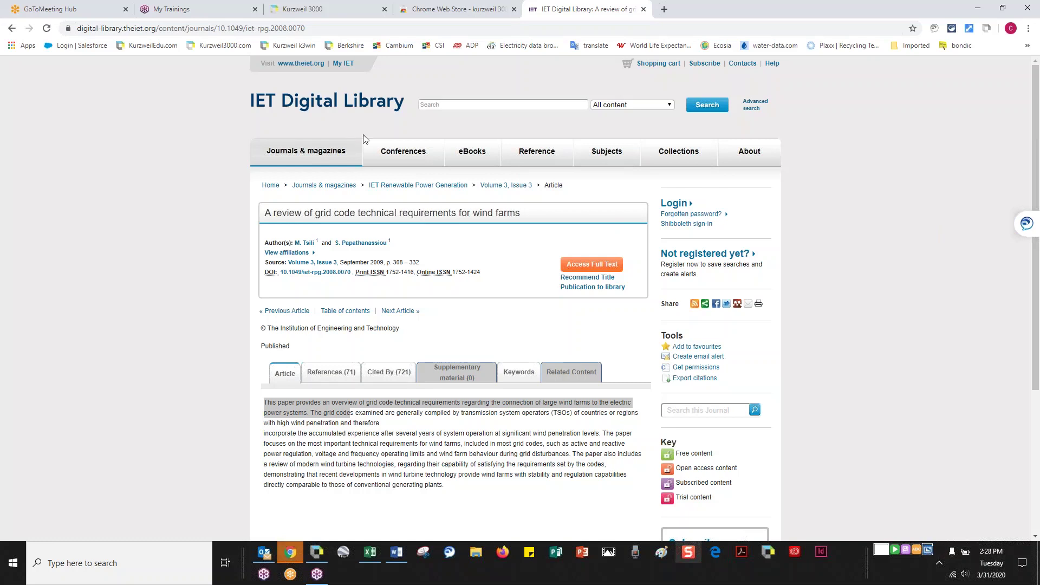
Step: Capture the IET Digital Library heading, park the narrowed reader window lower right, and return to Hydrogen-Powered Cars
left_click(409, 119)
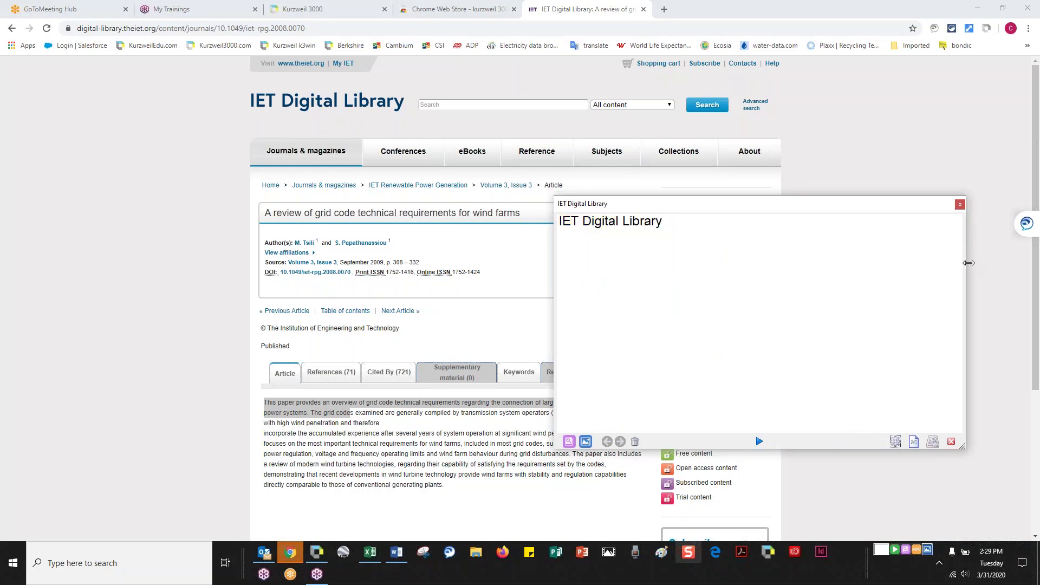
left_click_drag(969, 263, 760, 262)
left_click_drag(710, 206, 945, 214)
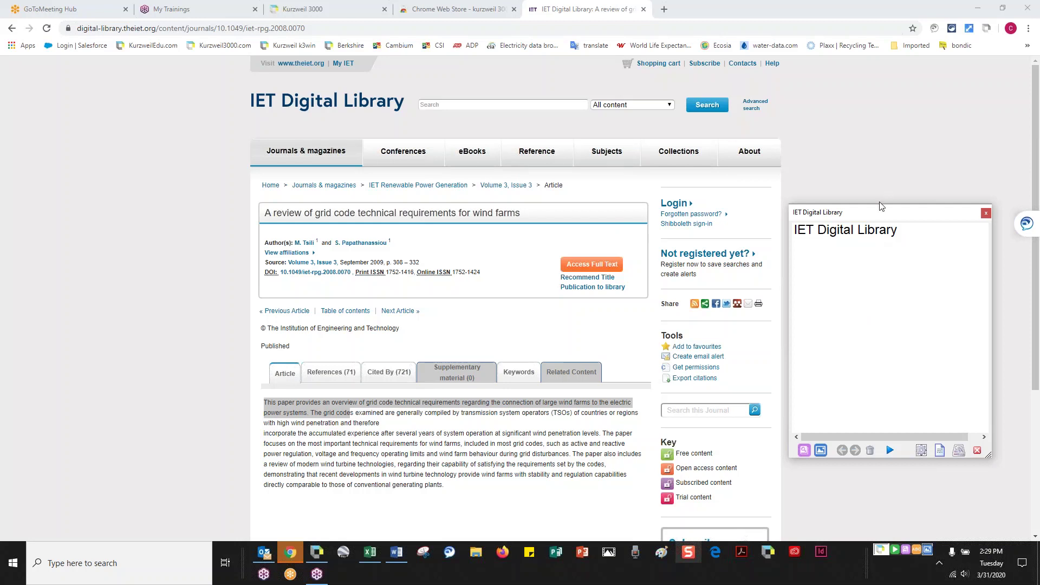
left_click_drag(881, 207, 917, 334)
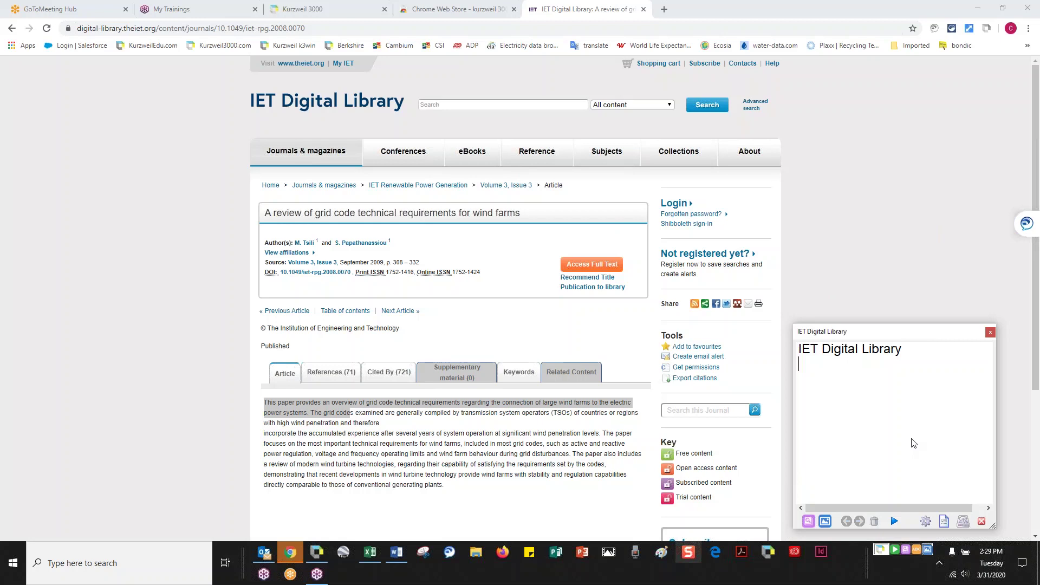
left_click(319, 551)
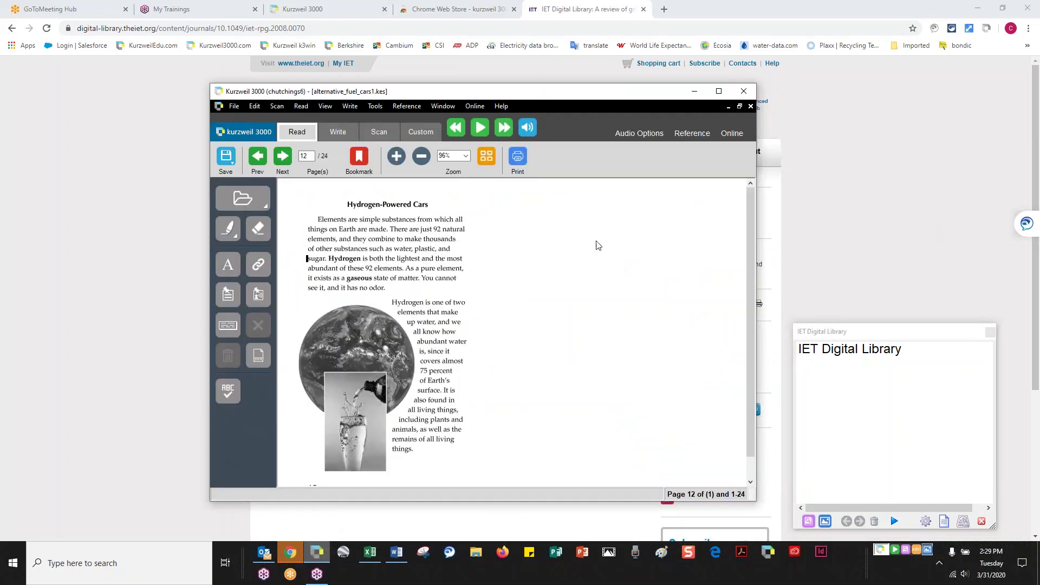
Step: Look at the File menu's Send To options without choosing one, then minimize the Kurzweil 3000 window
left_click(234, 107)
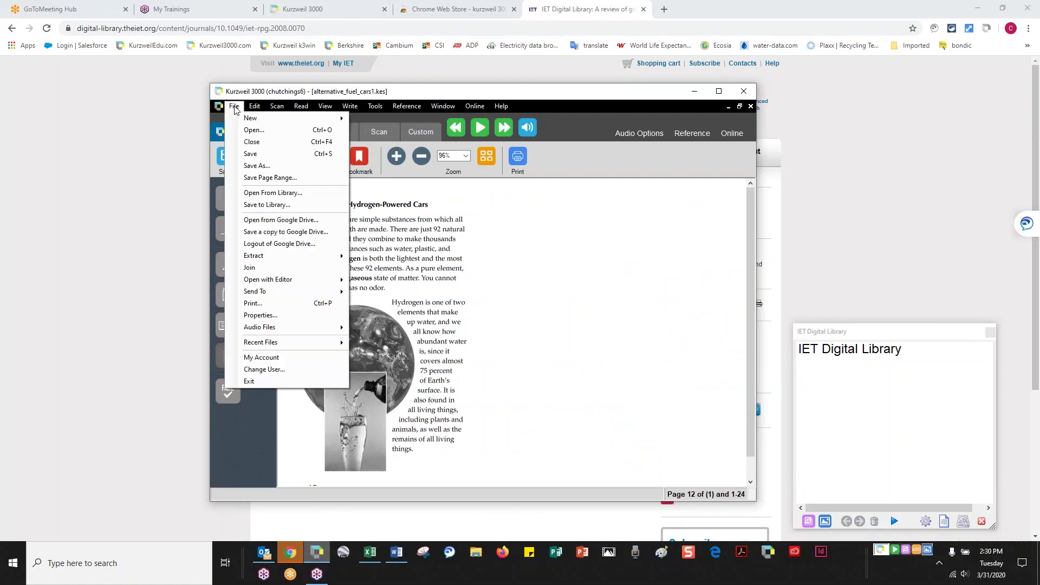
mouse_move(323, 293)
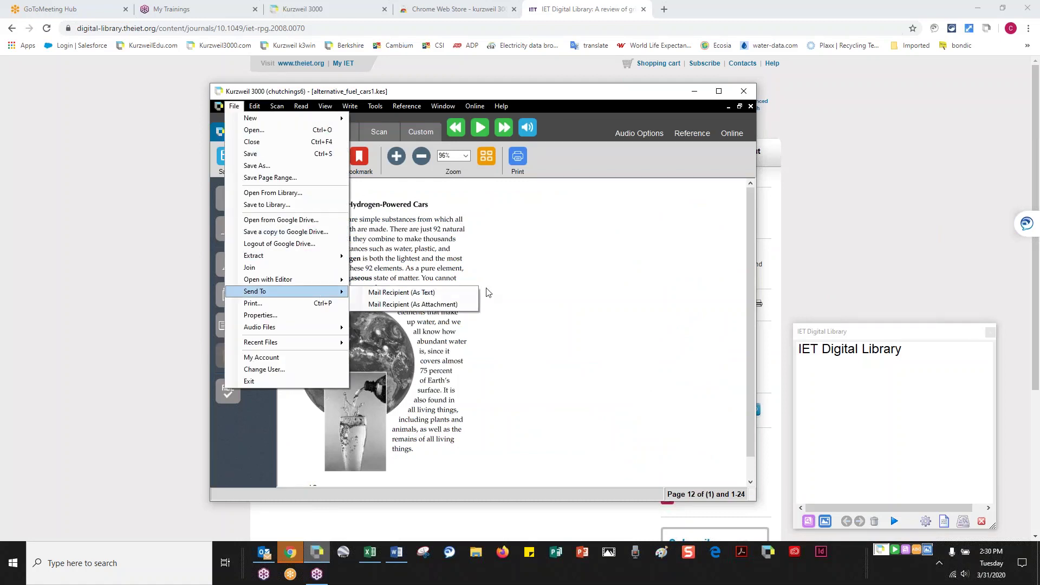
left_click(547, 284)
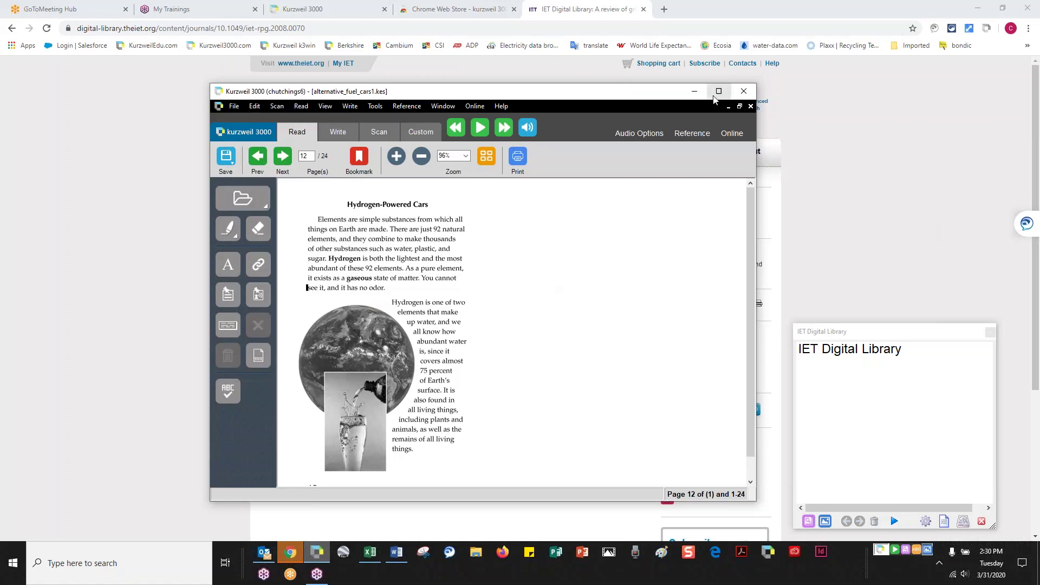
left_click(694, 91)
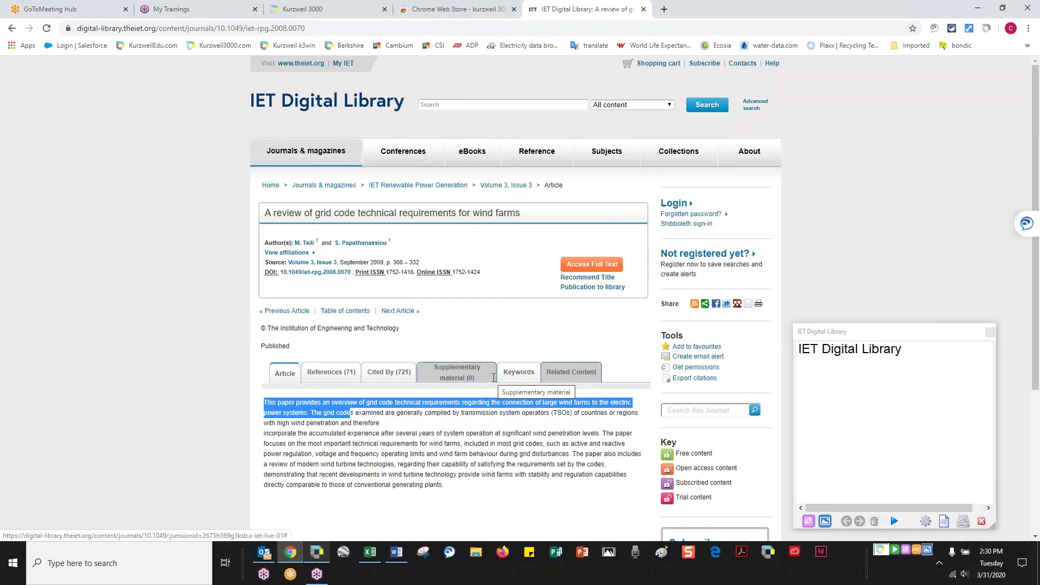
key("alt+Tab")
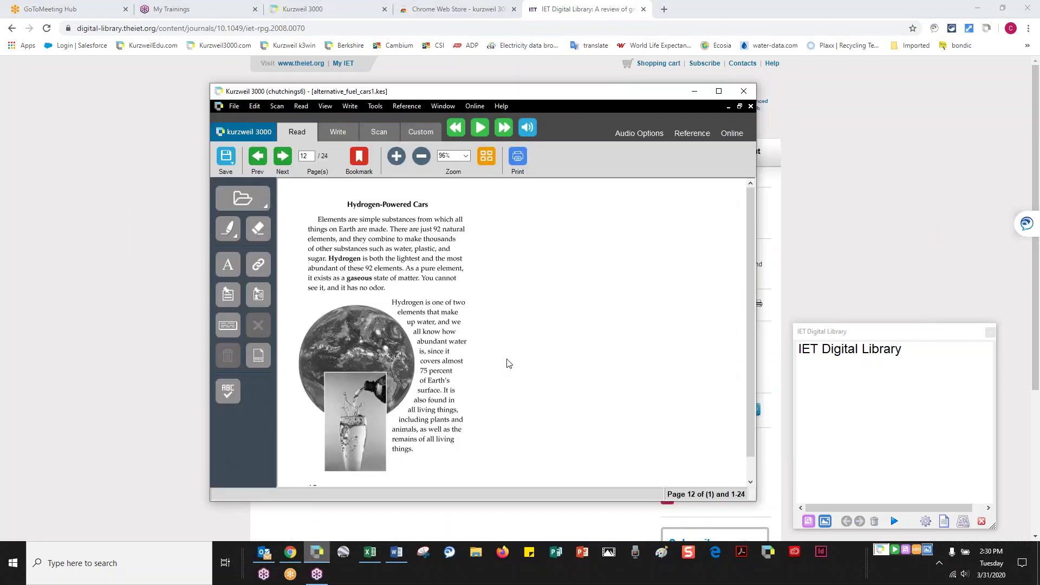
left_click(695, 91)
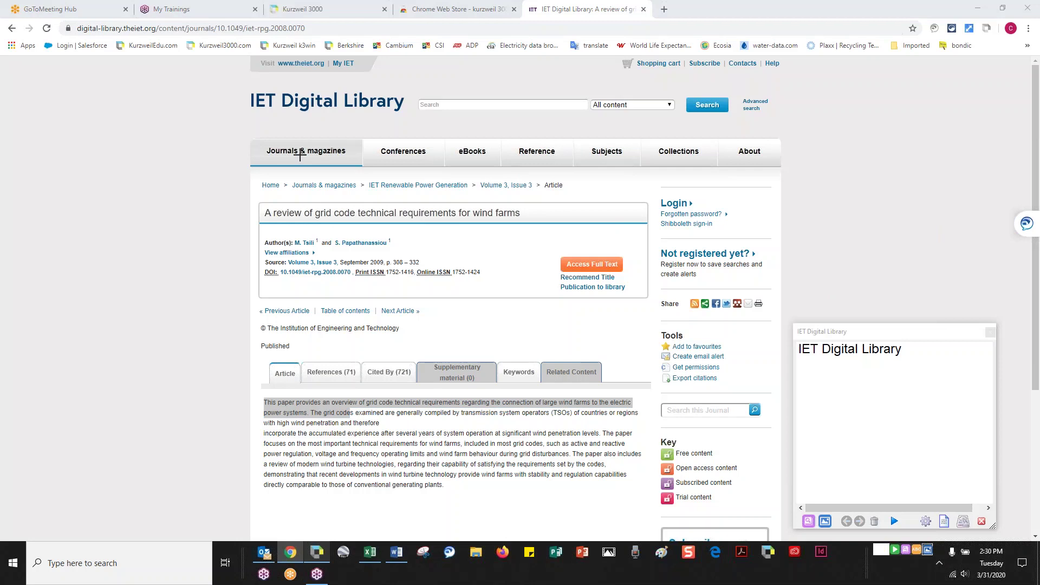
Step: Have Read the Web speak the Journals & magazines label, then close the floating reader window
left_click(347, 163)
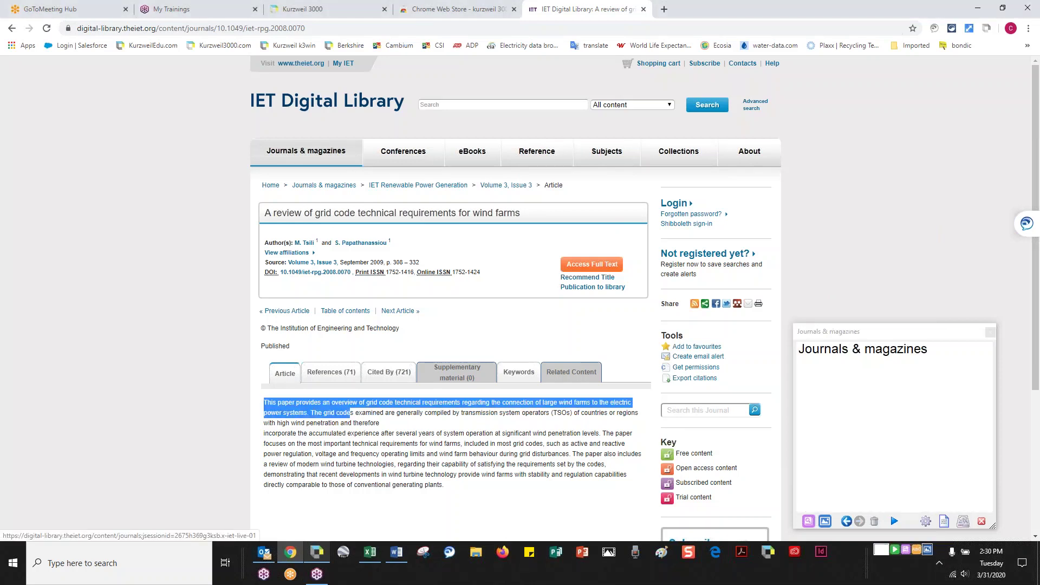
left_click(991, 332)
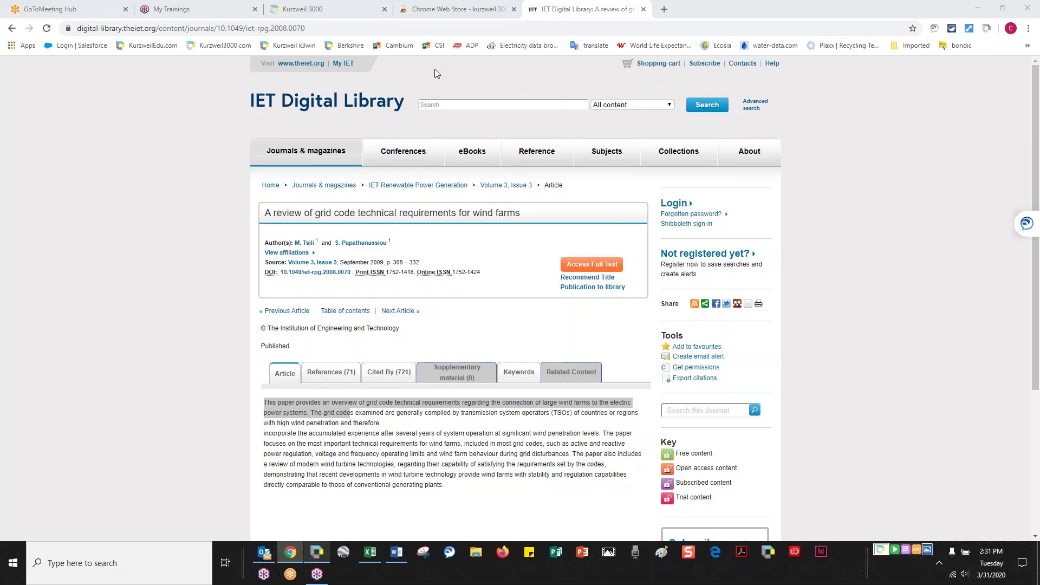
Step: Switch to the Kurzweil 3000 browser tab showing the Universal Library
left_click(336, 14)
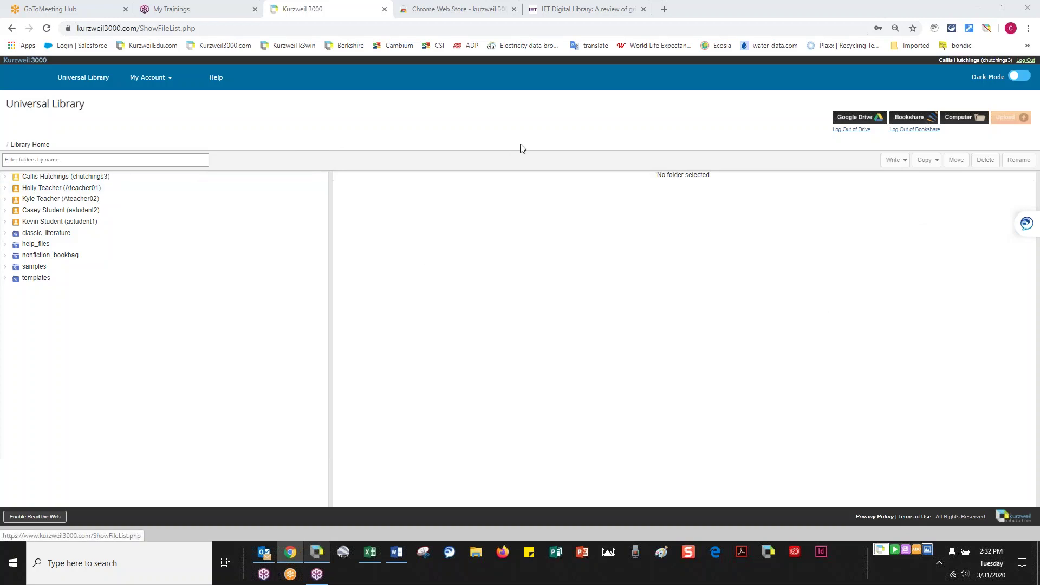
Step: Expand the owner's, a teacher's and a student's folders, and list the owner's public folder files
left_click(5, 178)
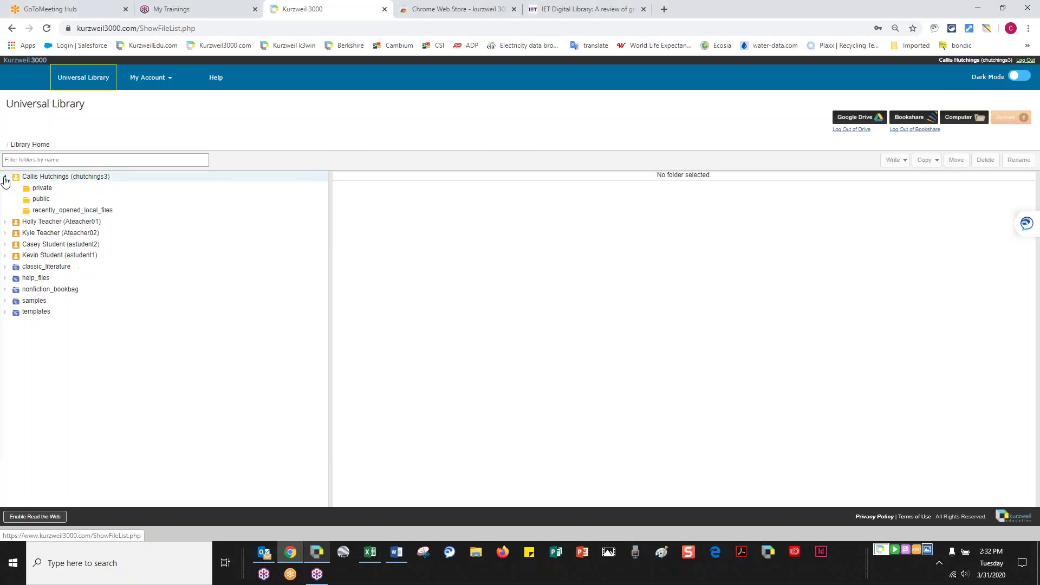
right_click(38, 199)
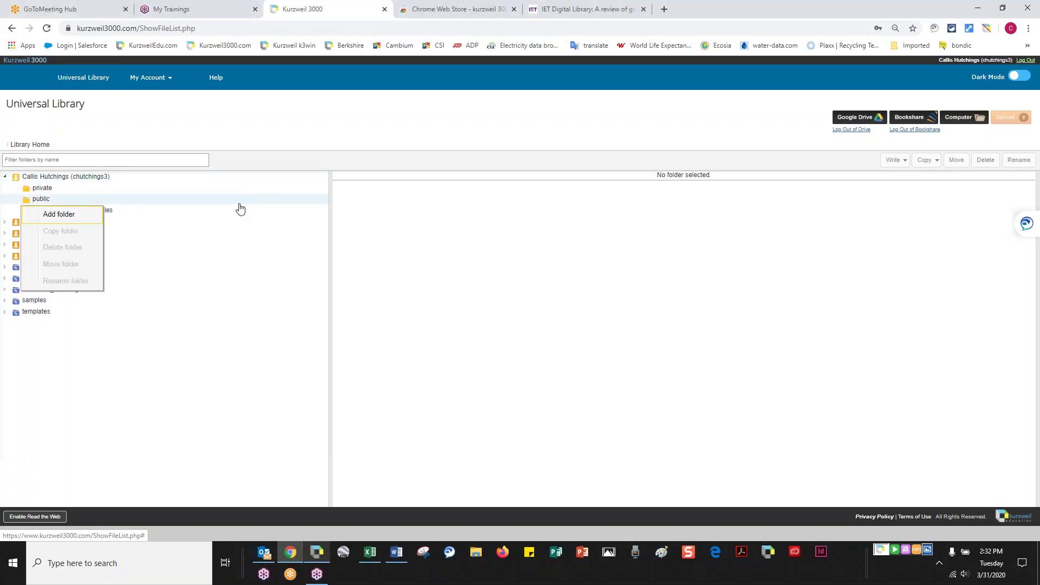
left_click(379, 214)
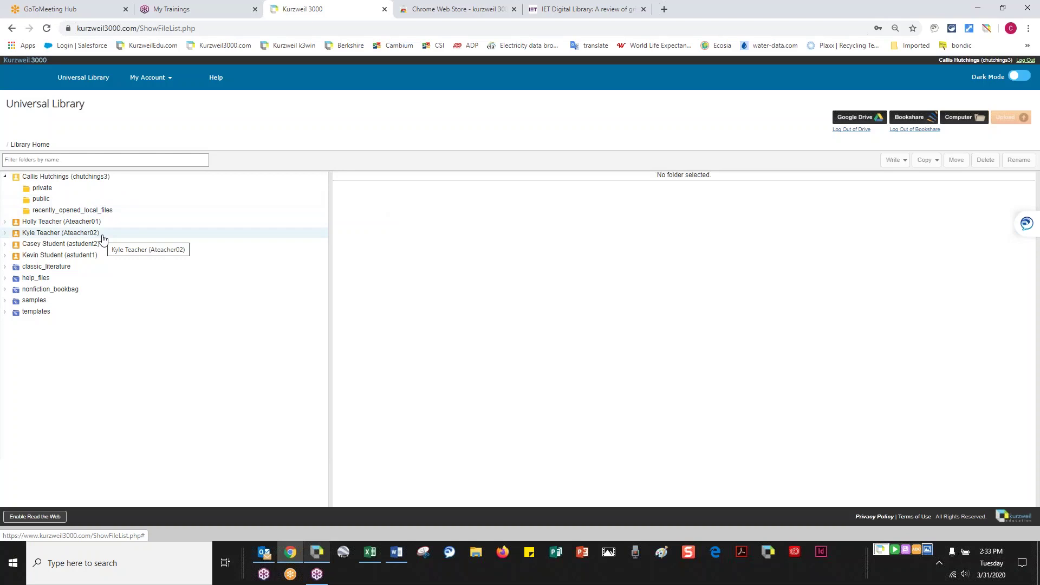
left_click(5, 234)
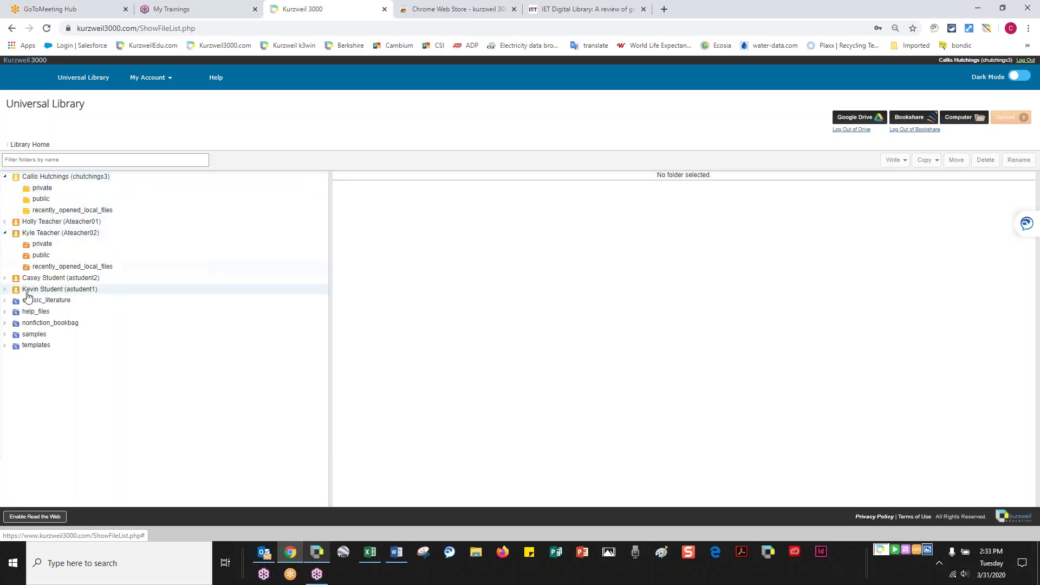
left_click(5, 278)
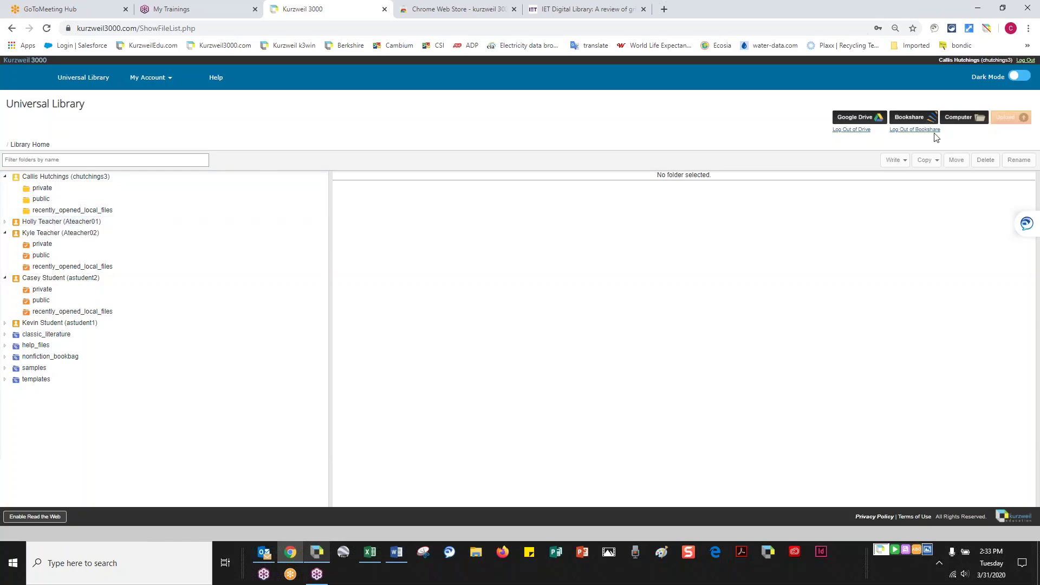
left_click(49, 200)
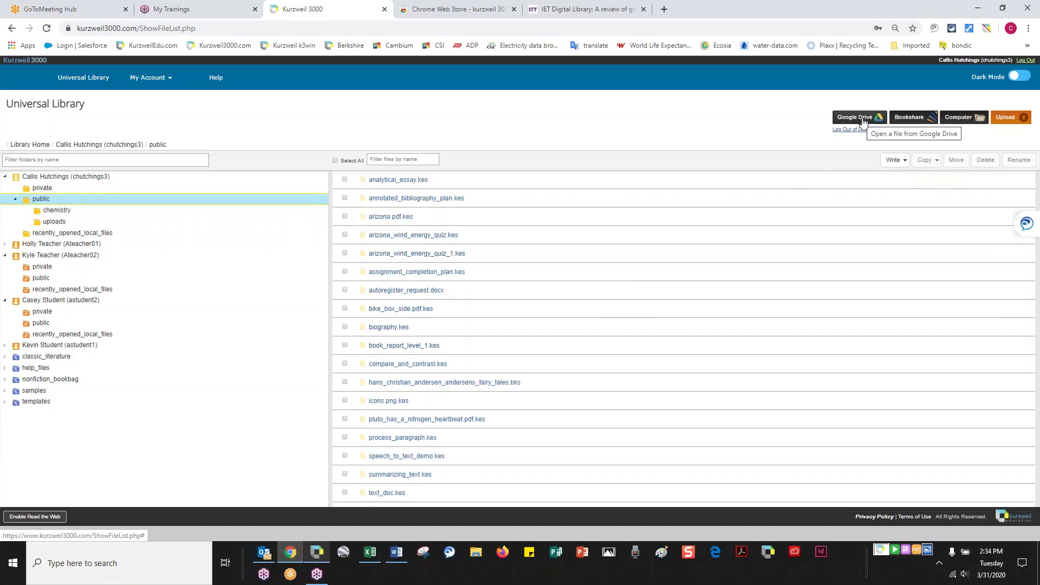
Step: Cancel opening a file from the computer and list the student's public folder files
left_click(956, 119)
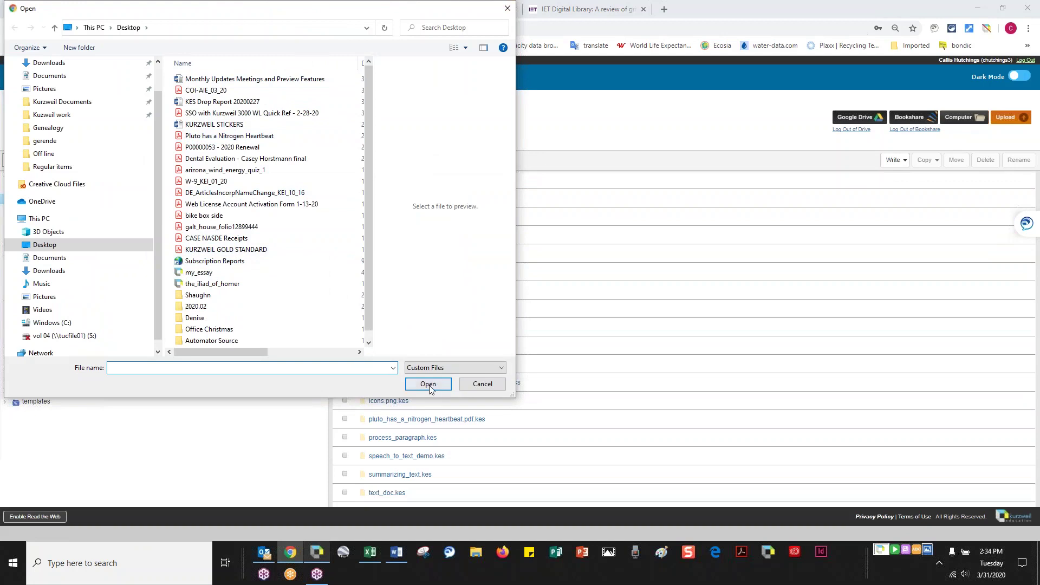
left_click(507, 9)
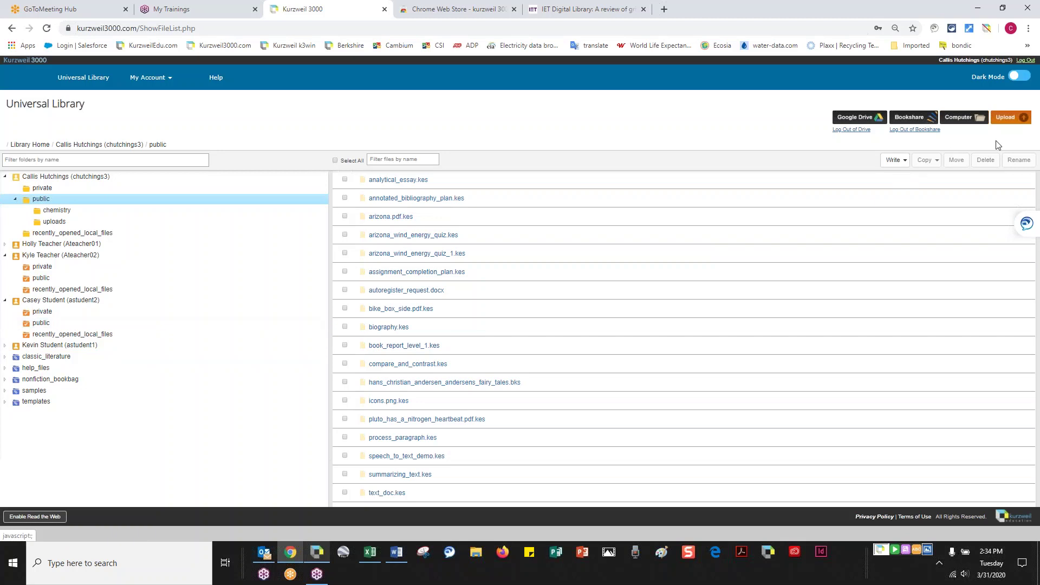
left_click(49, 324)
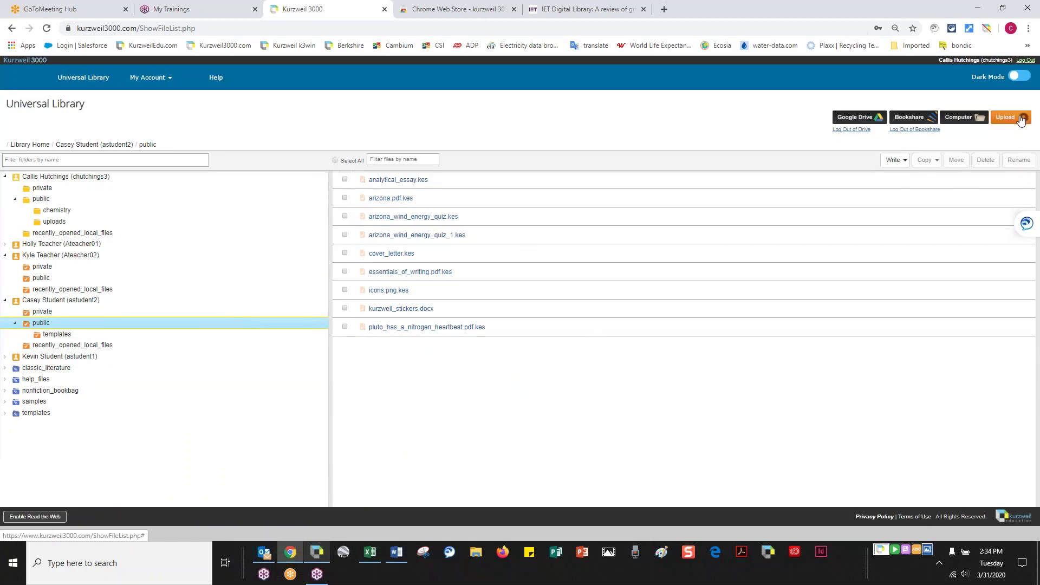
Step: Upload arizona_wind_energy_quiz_1 into the student's public folder and acknowledge the success message
left_click(1007, 118)
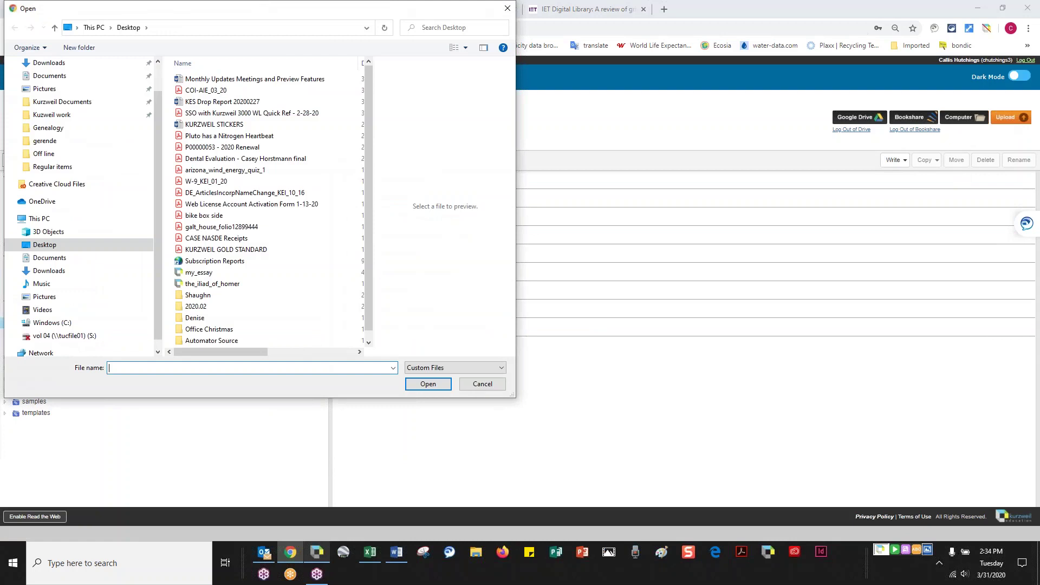
left_click(263, 170)
left_click(426, 384)
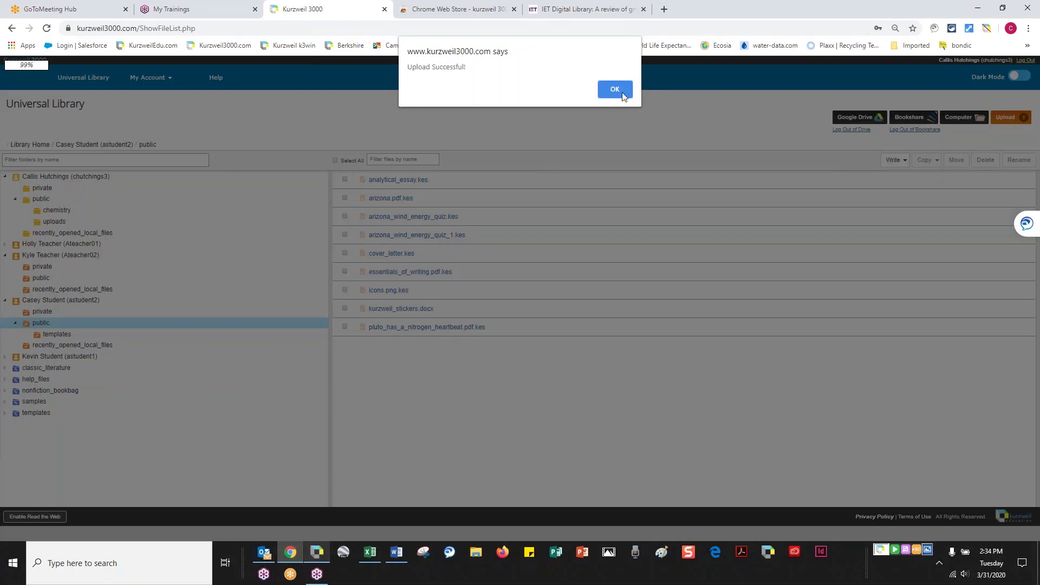
left_click(615, 89)
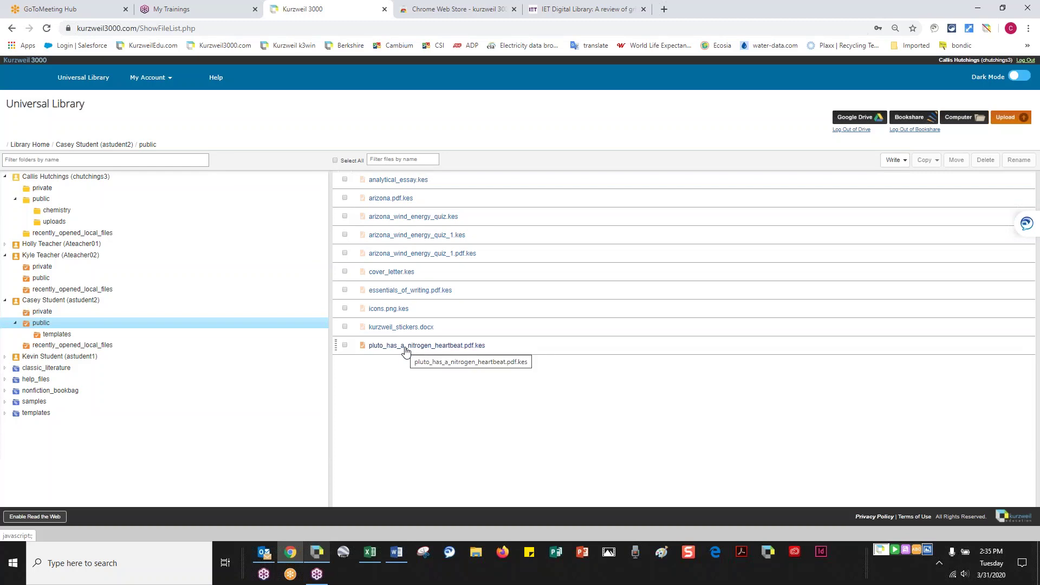
left_click(40, 198)
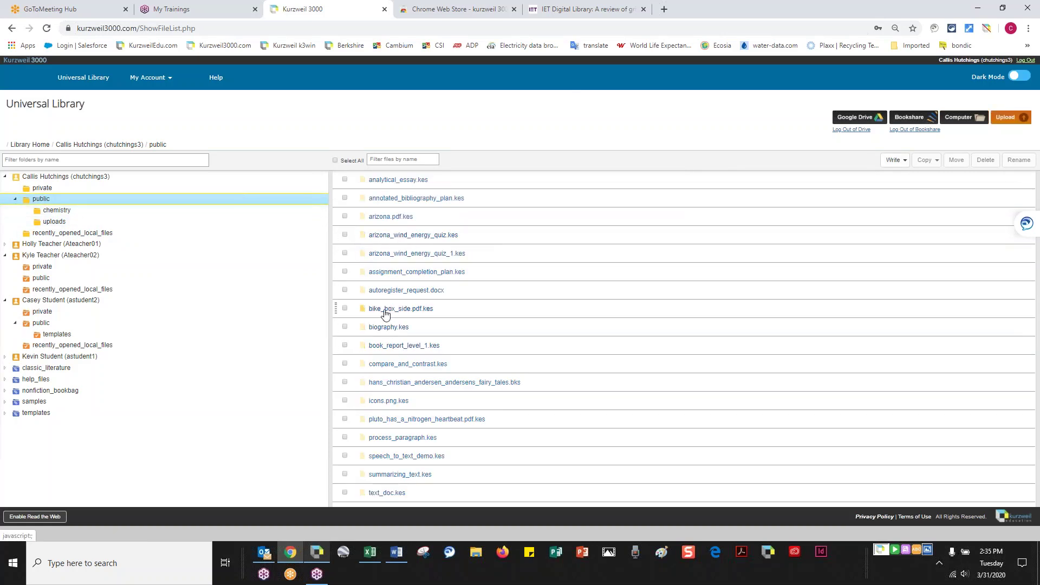
left_click(383, 297)
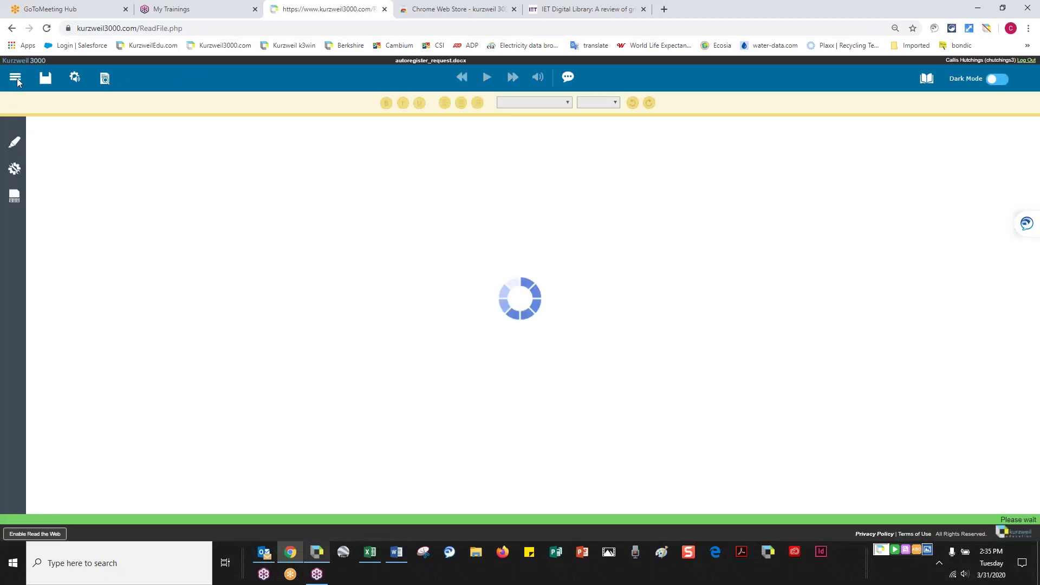
left_click(15, 79)
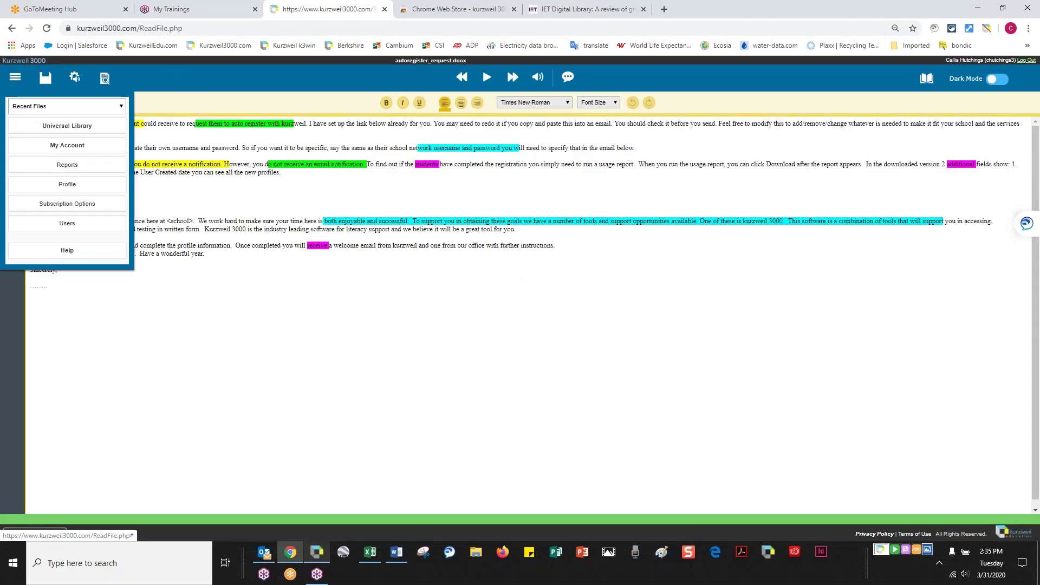
left_click(46, 127)
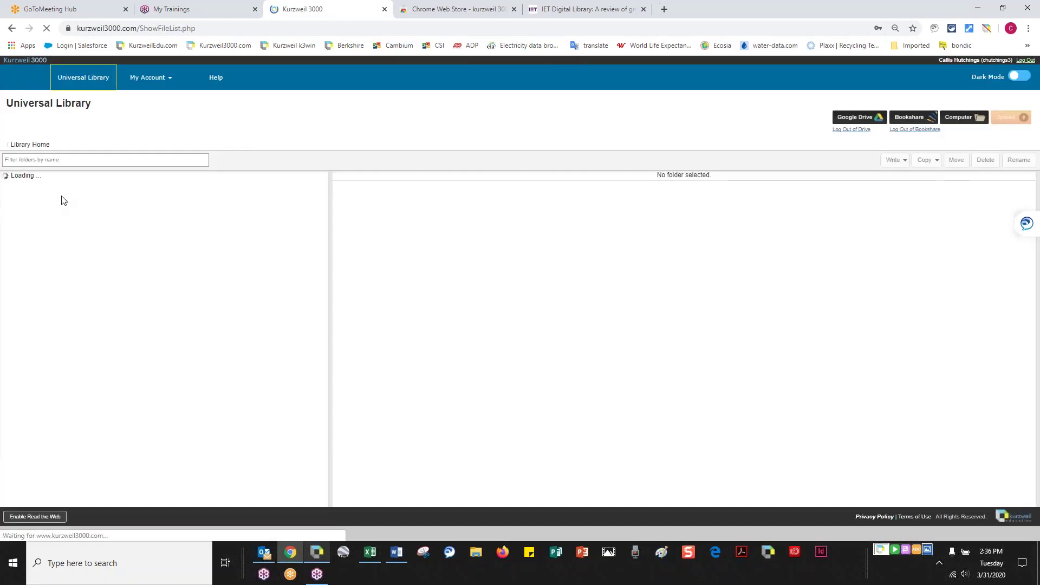
left_click(43, 199)
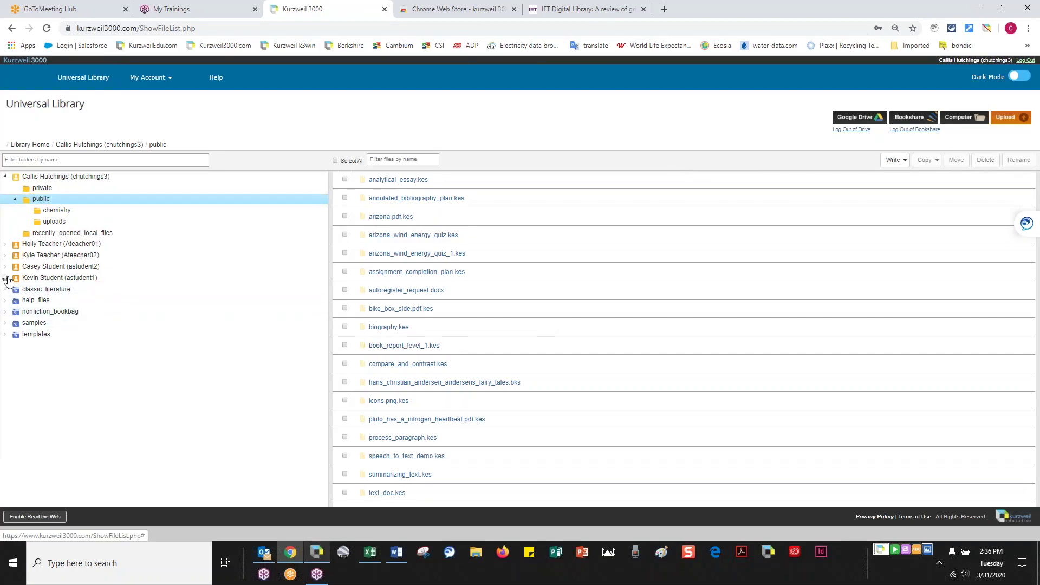
Step: Drag book_report_level_1.kes onto the student user's folder, then return to the Universal Library
left_click(5, 277)
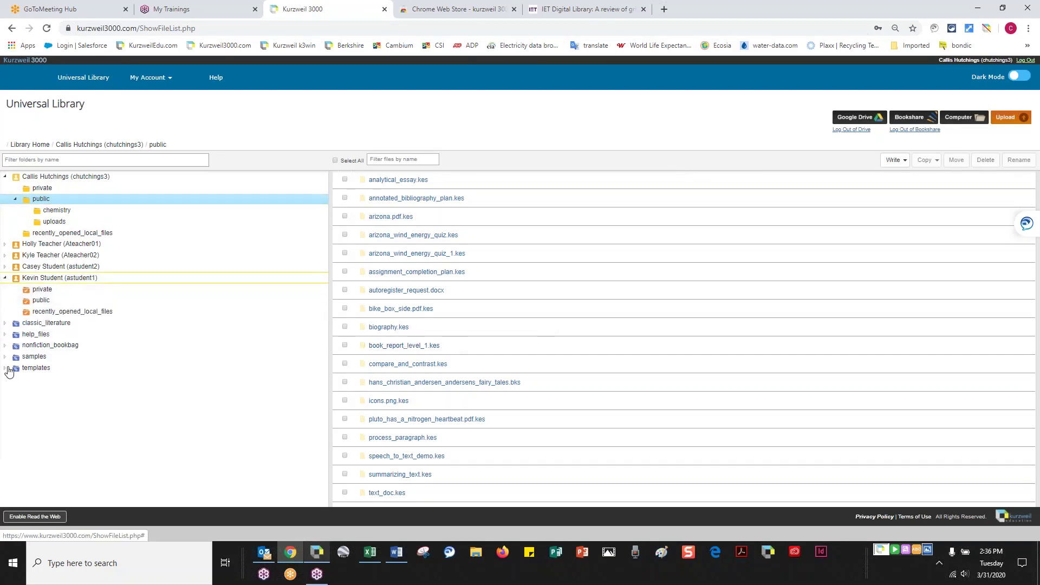
left_click(344, 345)
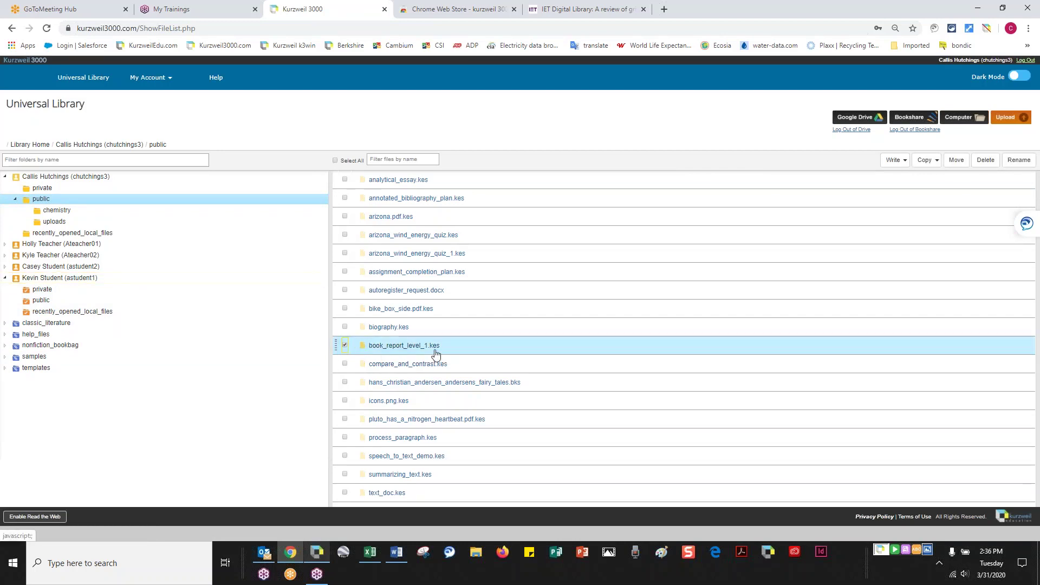
left_click_drag(435, 353, 392, 348)
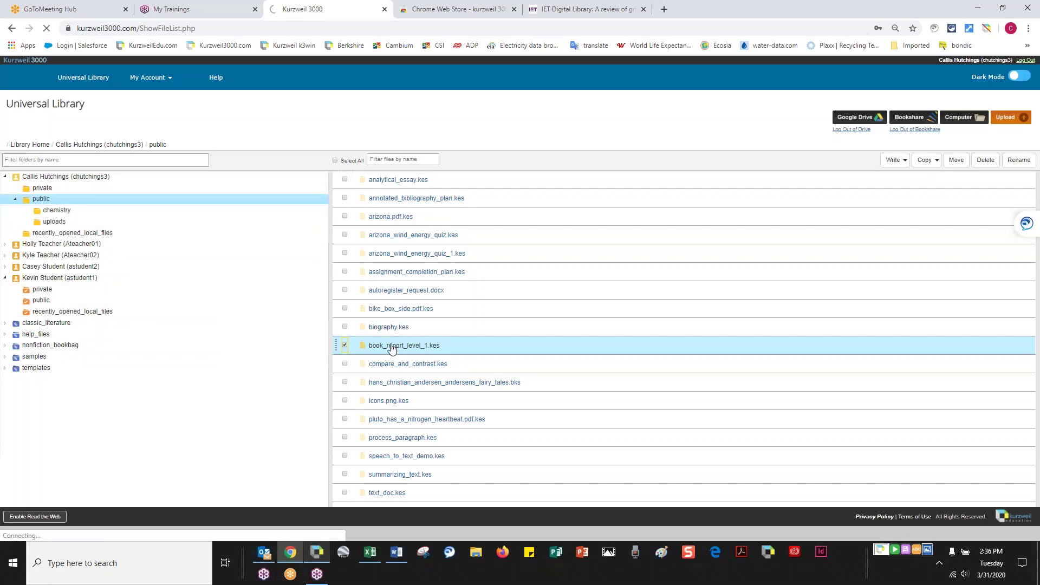
left_click_drag(393, 348, 188, 302)
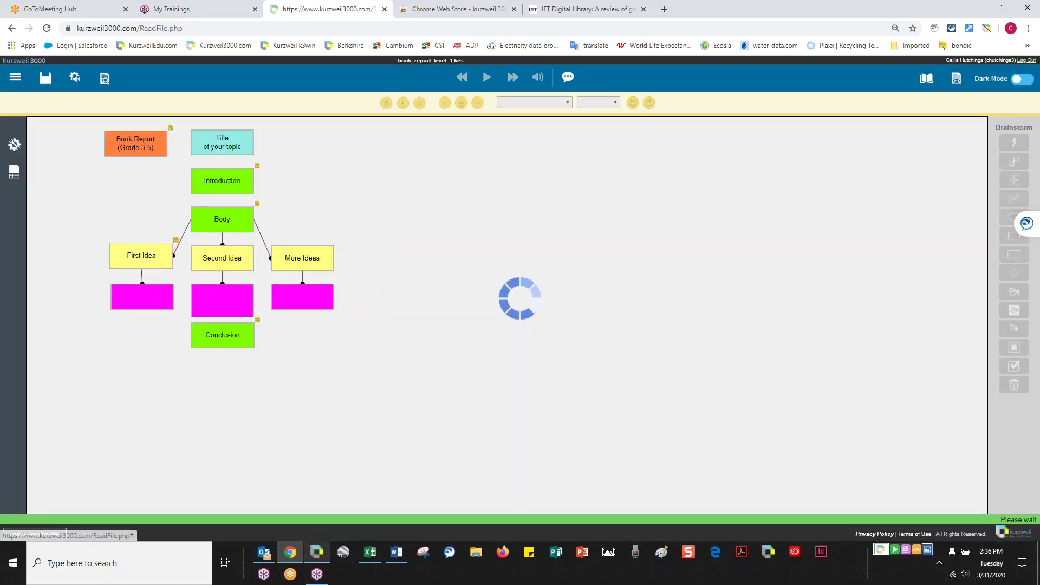
left_click(16, 78)
left_click(39, 131)
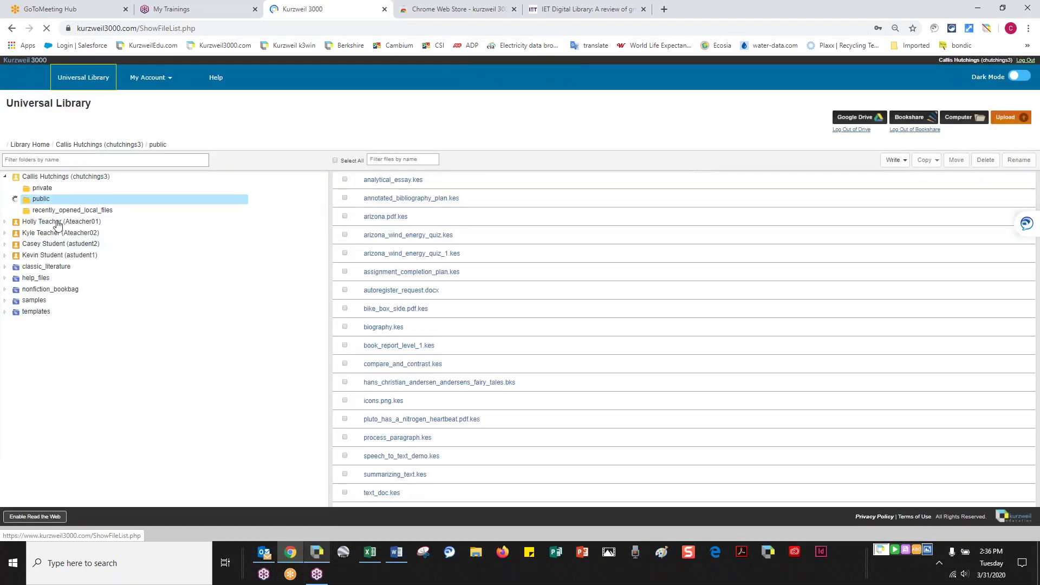
Step: Open compare_and_contrast.kes, showing its brainstorm diagram, and bring up the navigation options
left_click(347, 365)
mouse_move(352, 365)
left_mouse_down()
mouse_move(361, 370)
mouse_move(165, 350)
mouse_move(101, 280)
mouse_move(350, 369)
left_mouse_up()
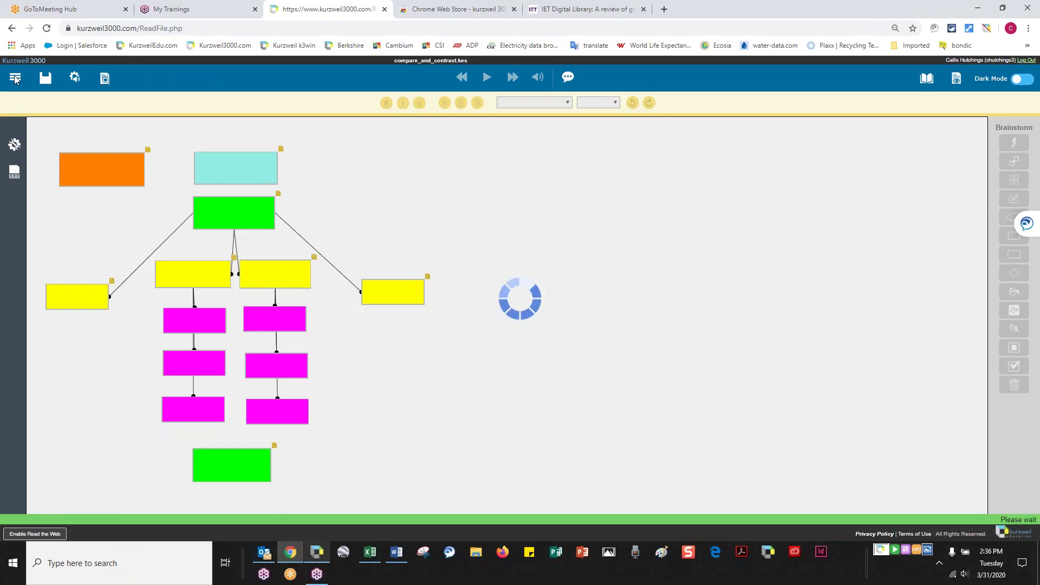
left_click(16, 80)
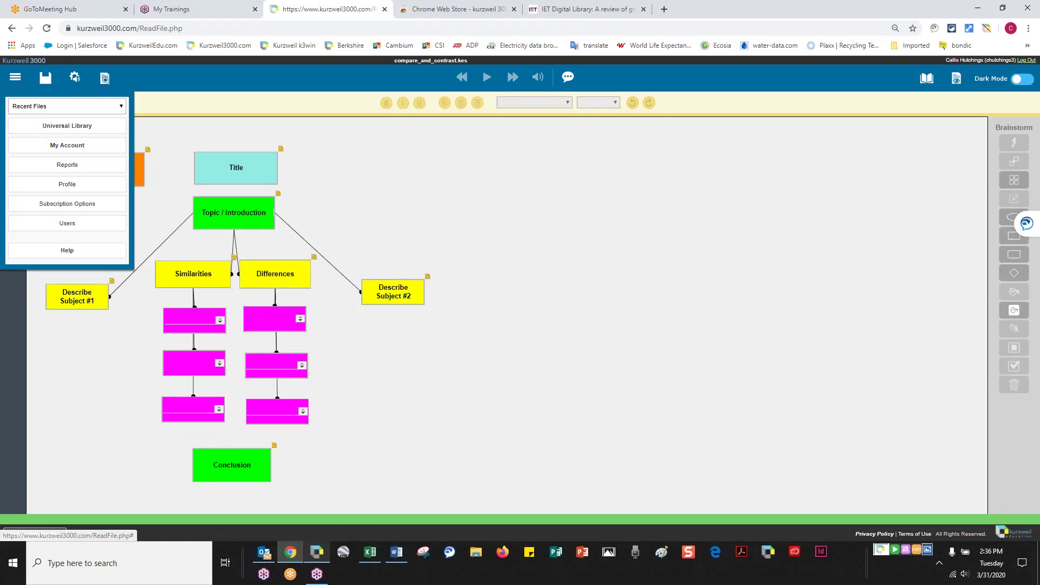
Step: Back in the Universal Library, copy compare_and_contrast.kes into the student user's public folder
left_click(42, 127)
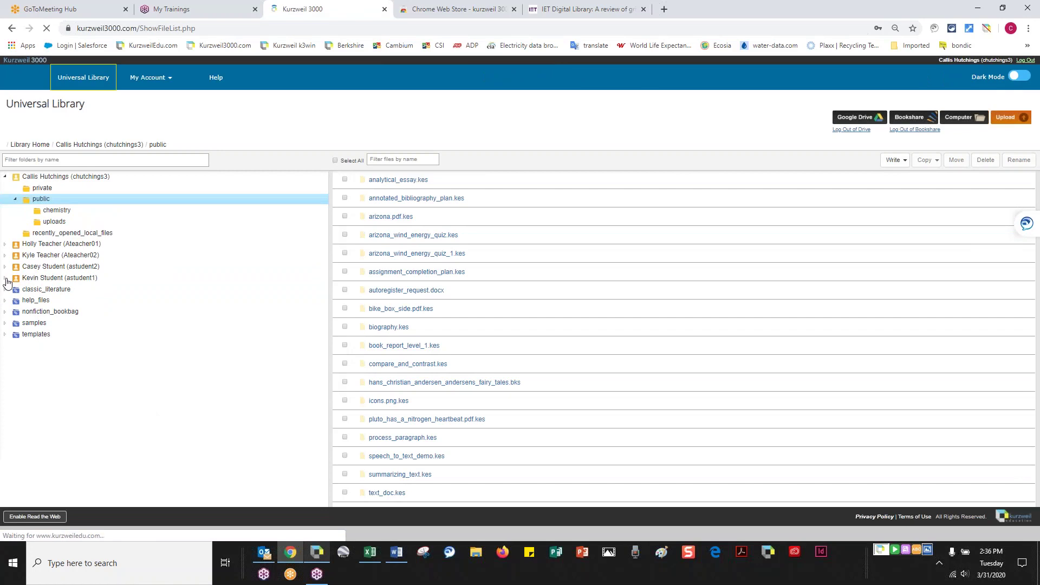
left_click(5, 278)
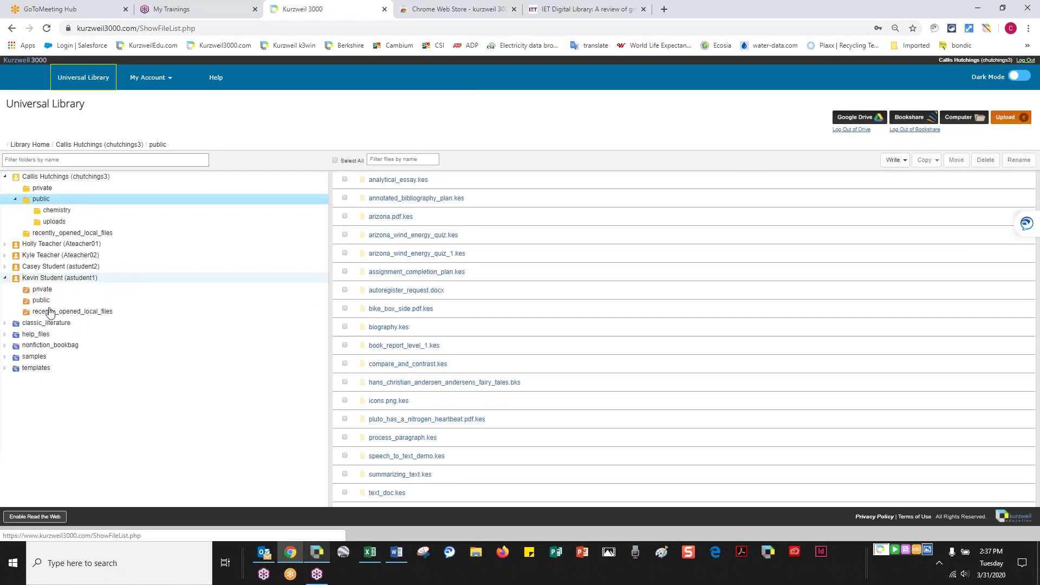
left_click(345, 363)
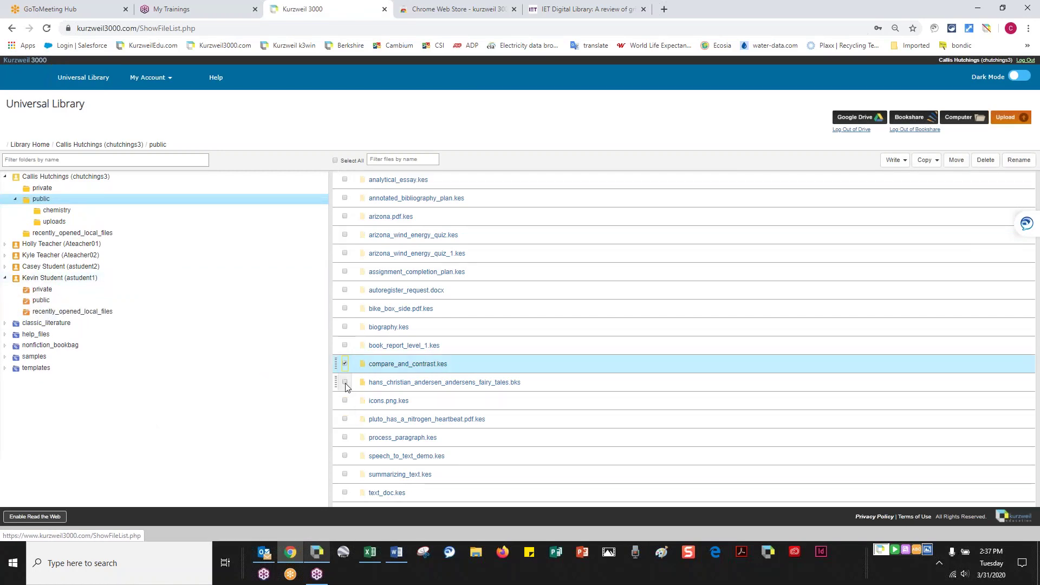
left_click_drag(370, 370, 69, 302)
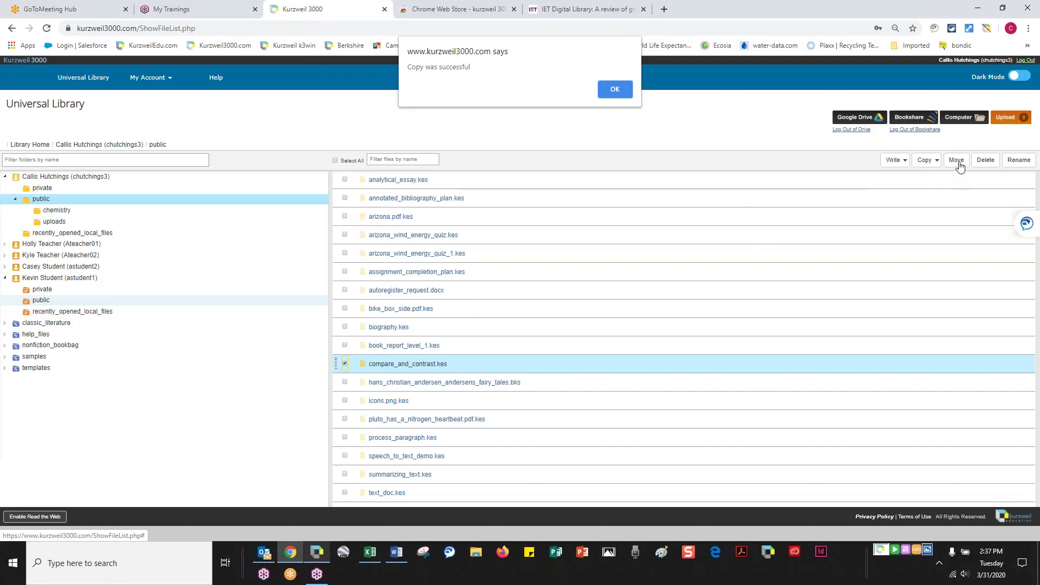
Step: Dismiss the 'Copy was successful' alert with OK
left_click(615, 88)
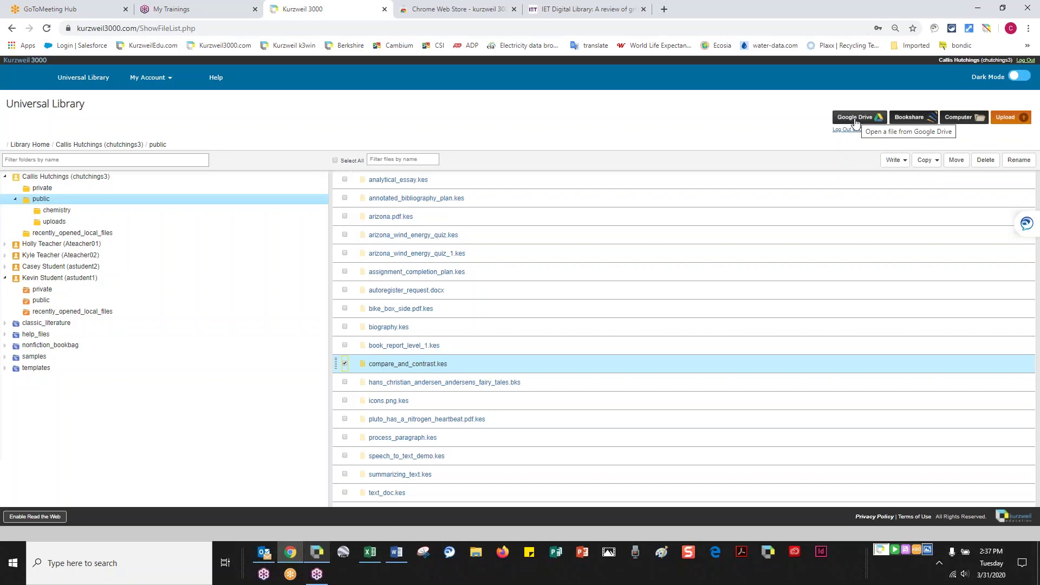
left_click(856, 120)
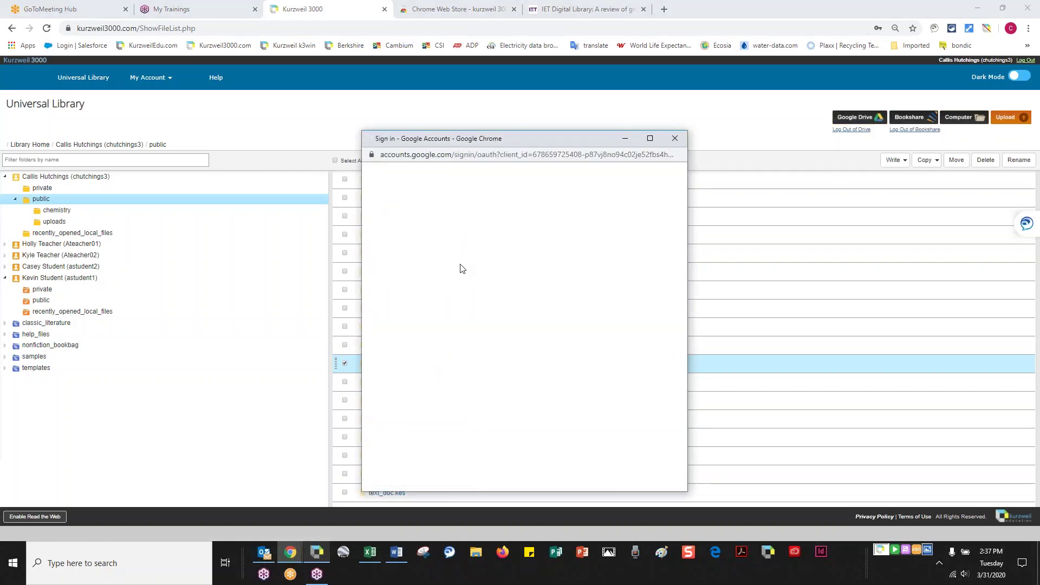
left_click(455, 292)
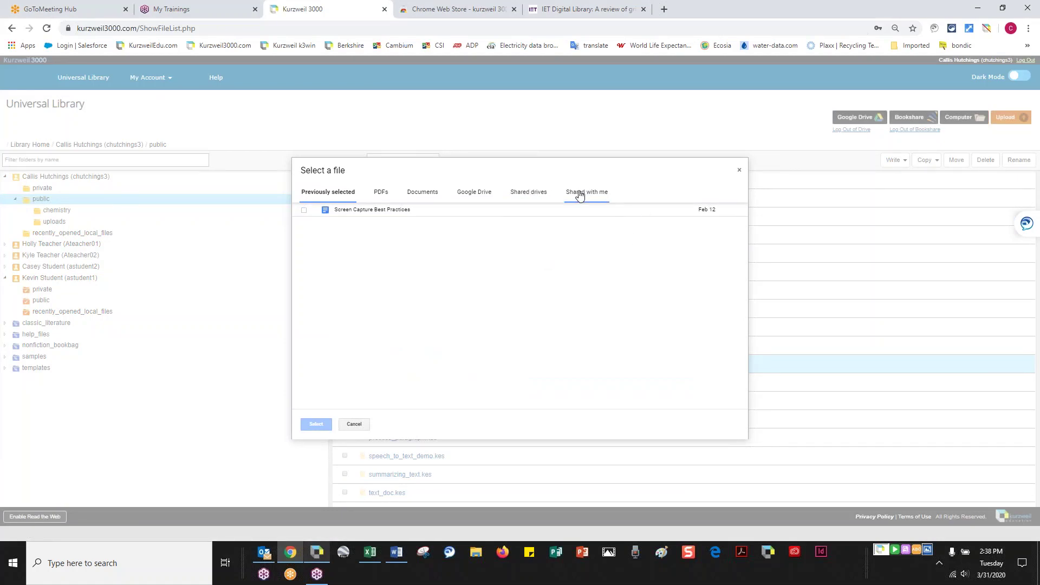
left_click(592, 195)
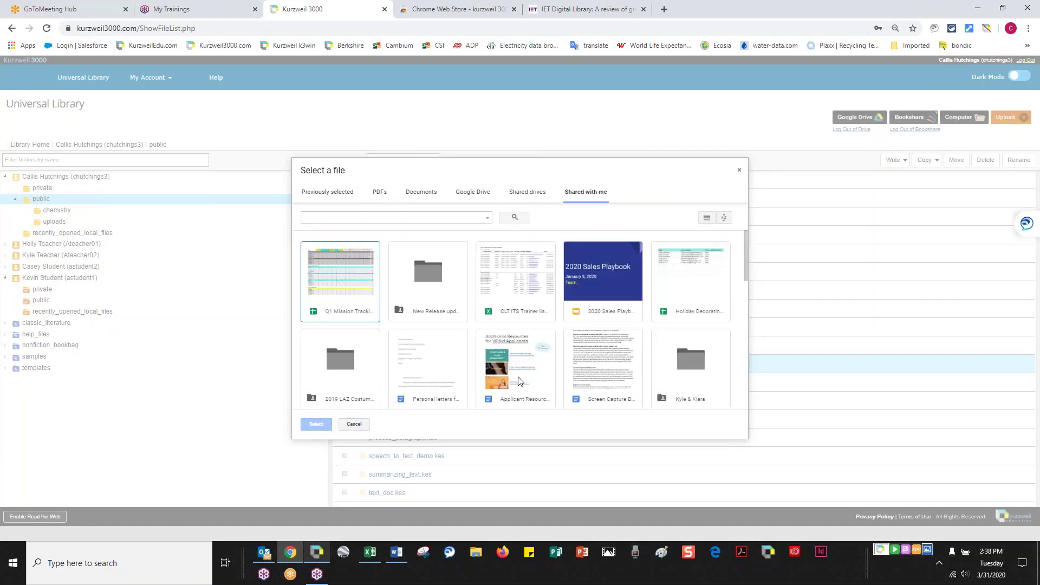
left_click(739, 170)
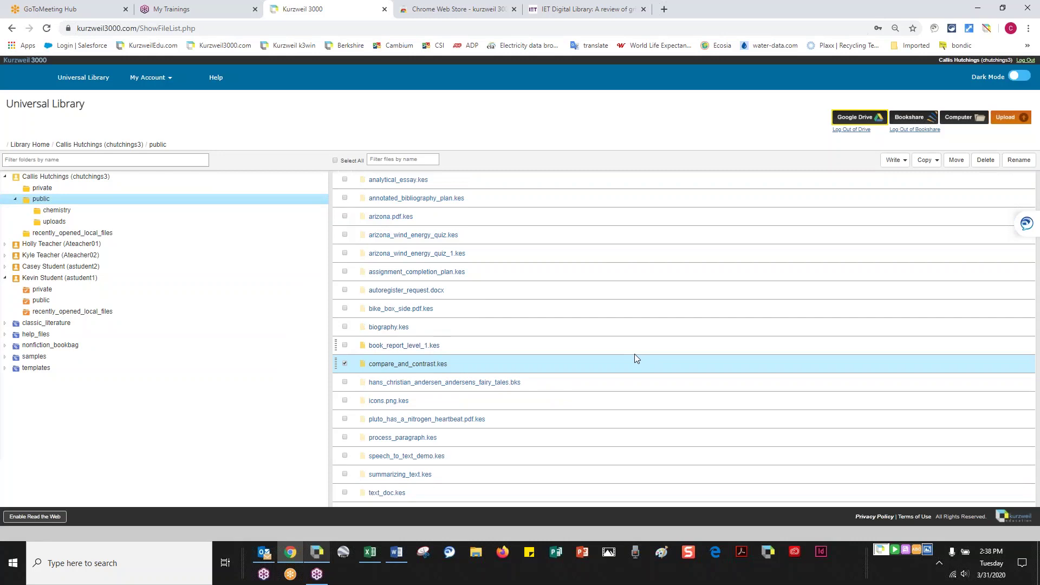
left_click(849, 123)
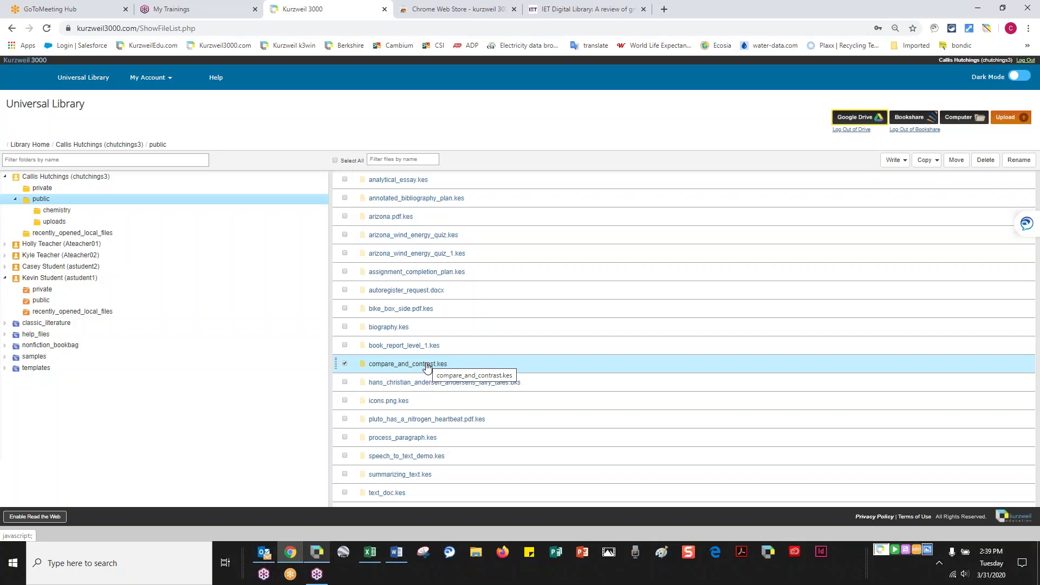
Step: Expand classic_literature, its d folder and dickens_charles to list the Dickens text files
left_click(4, 324)
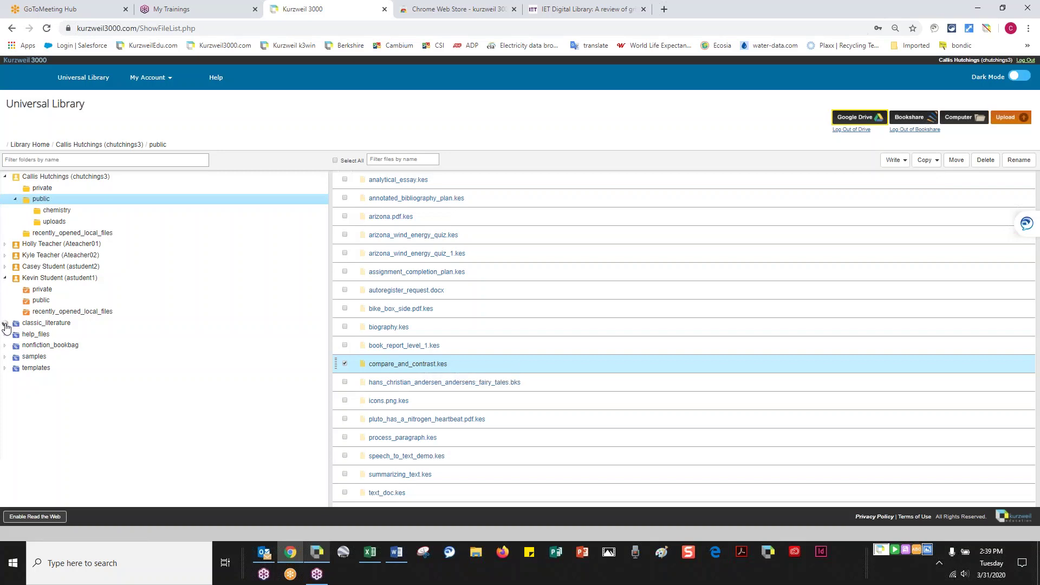
left_click(28, 370)
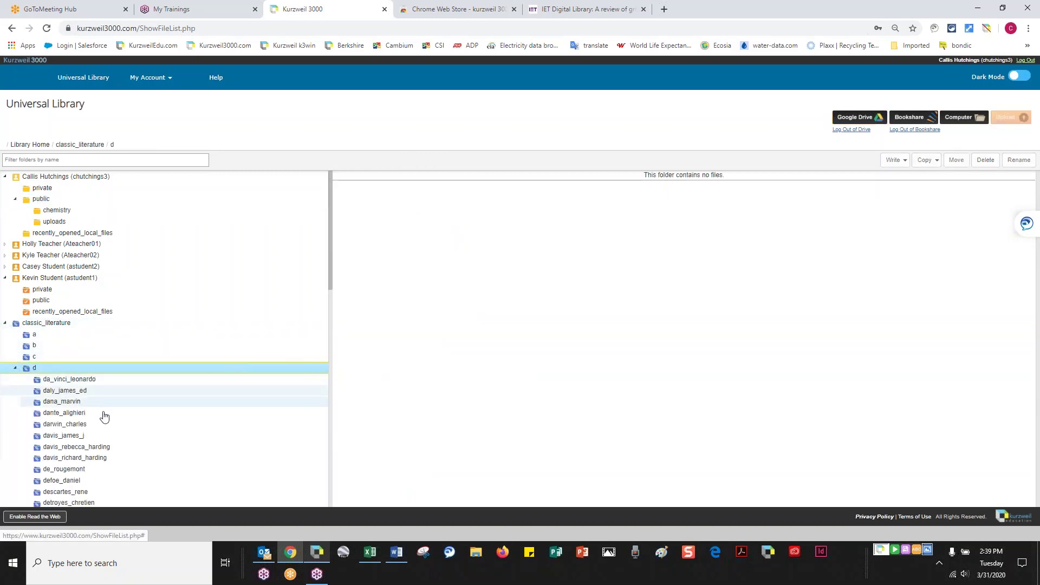
scroll(109, 419, "down", 1)
scroll(107, 419, "up", 1)
scroll(105, 415, "down", 3)
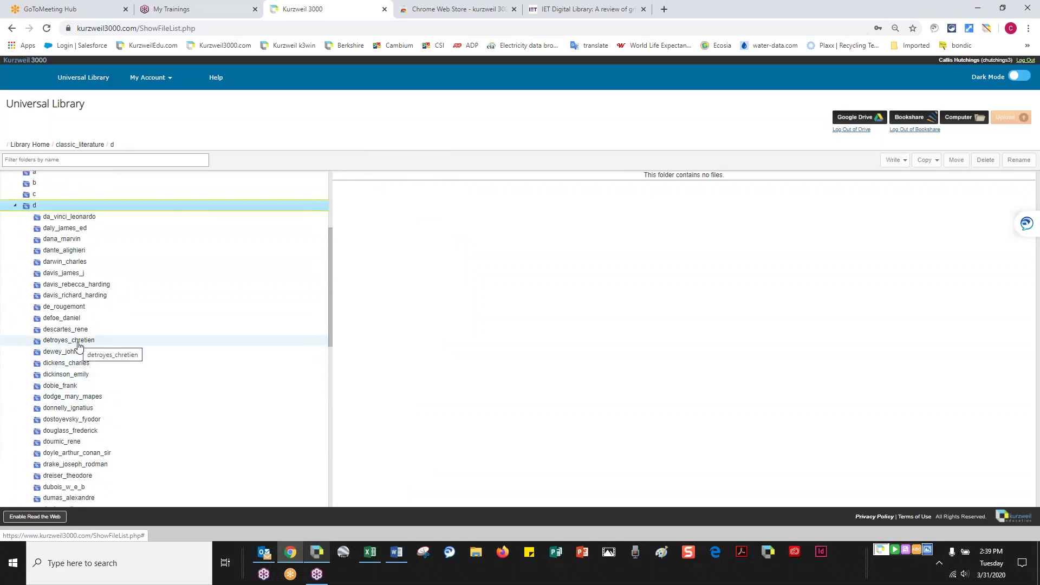
left_click(70, 368)
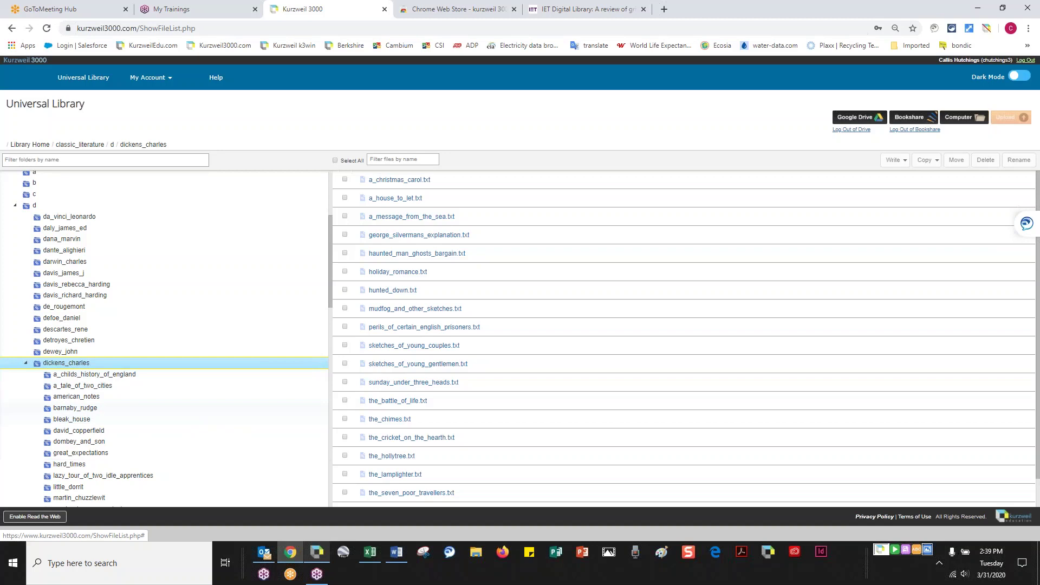
scroll(393, 426, "down", 1)
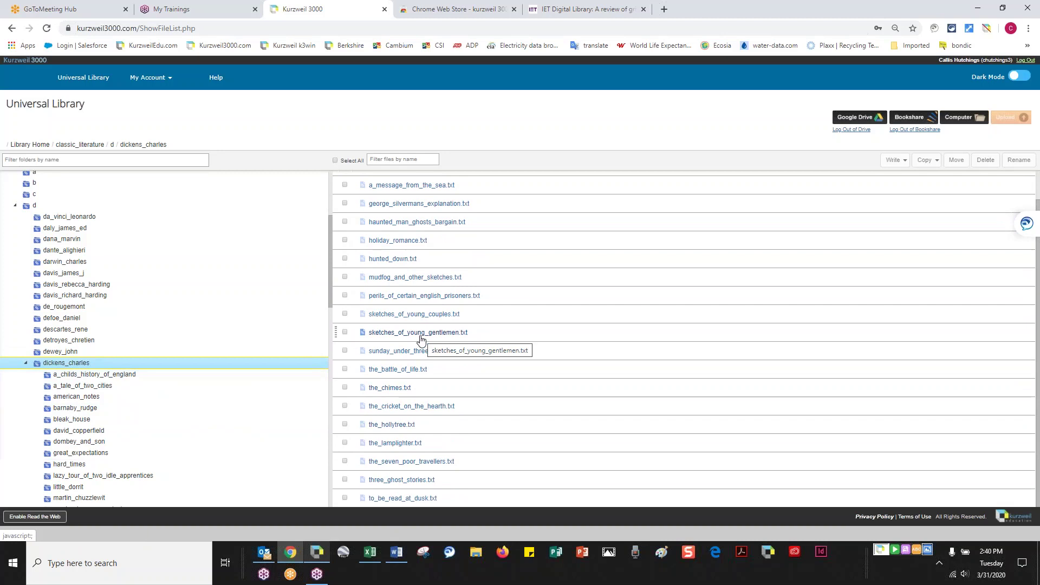
Step: Collapse the dickens_charles, d and classic_literature folders in the library tree
left_click(26, 363)
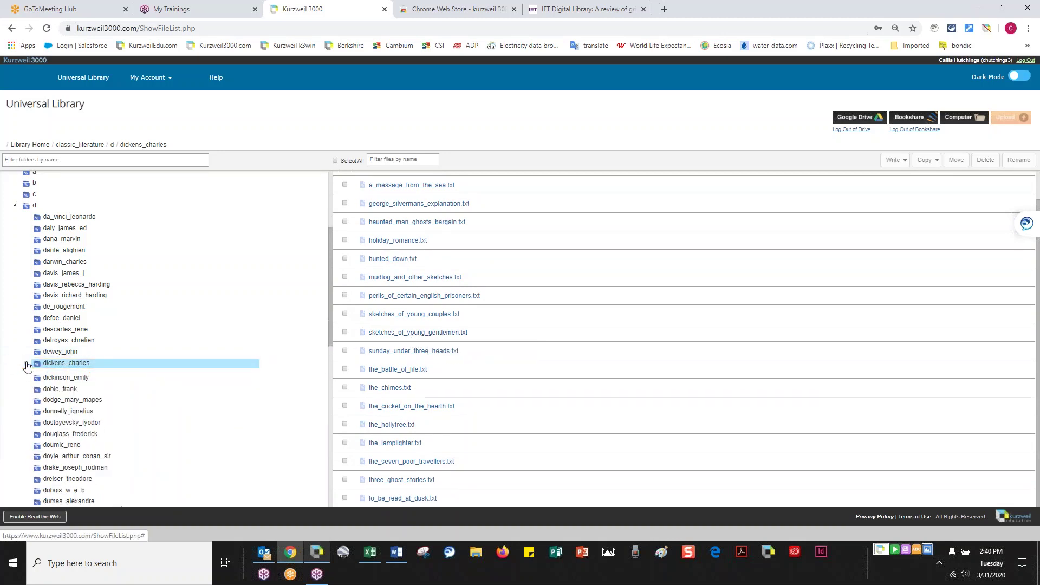
left_click(15, 205)
scroll(104, 261, "up", 3)
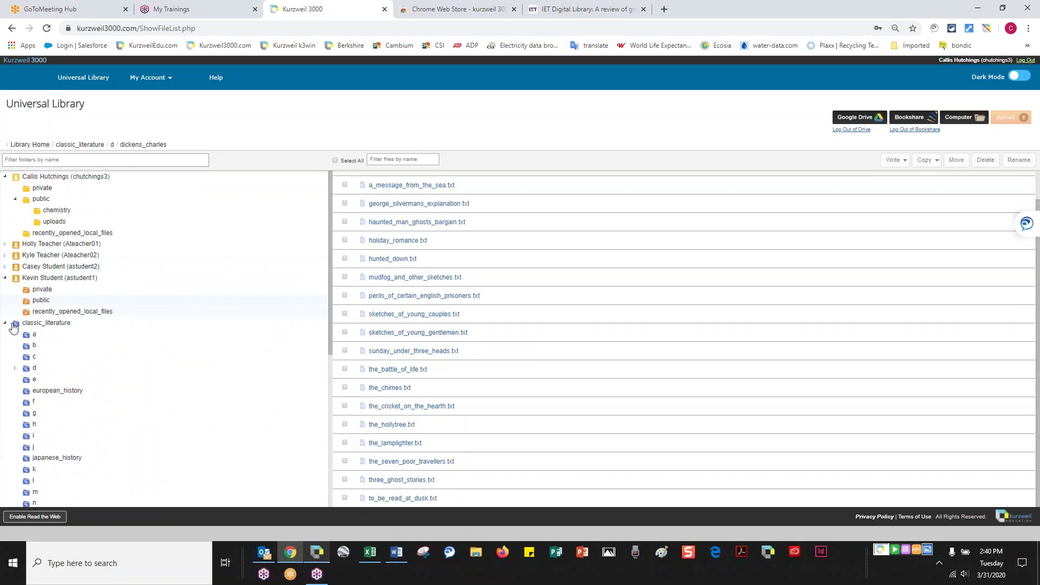
left_click(5, 324)
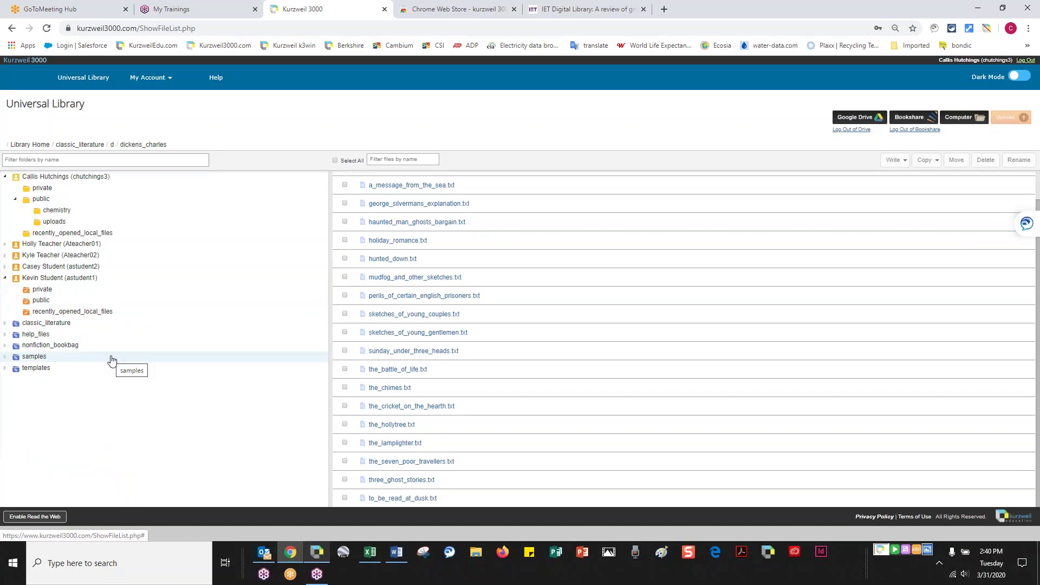
Step: Open the compare_and_contrast.kes template from templates > k12_brainstorm
left_click(4, 369)
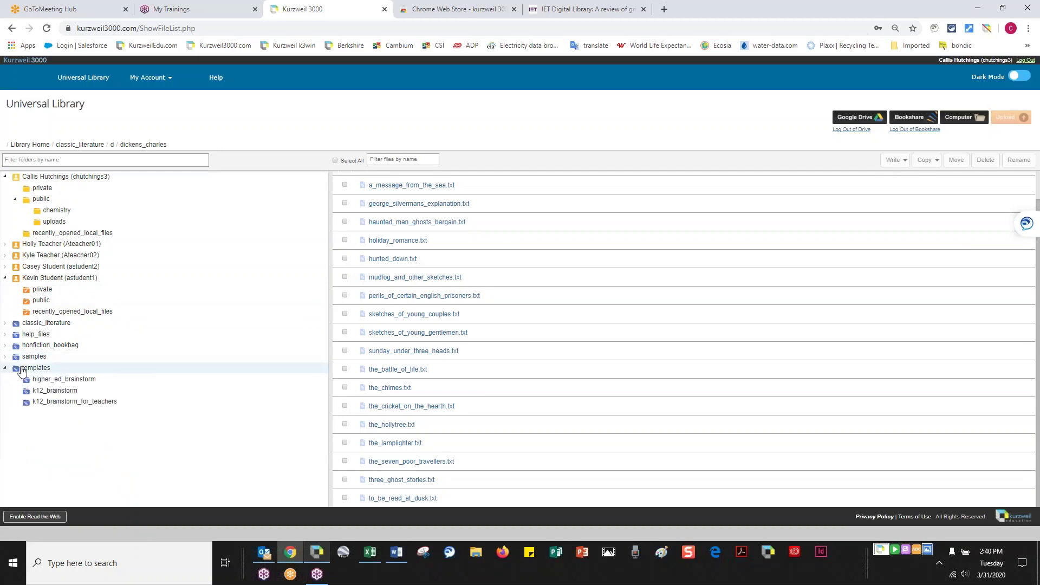
left_click(89, 391)
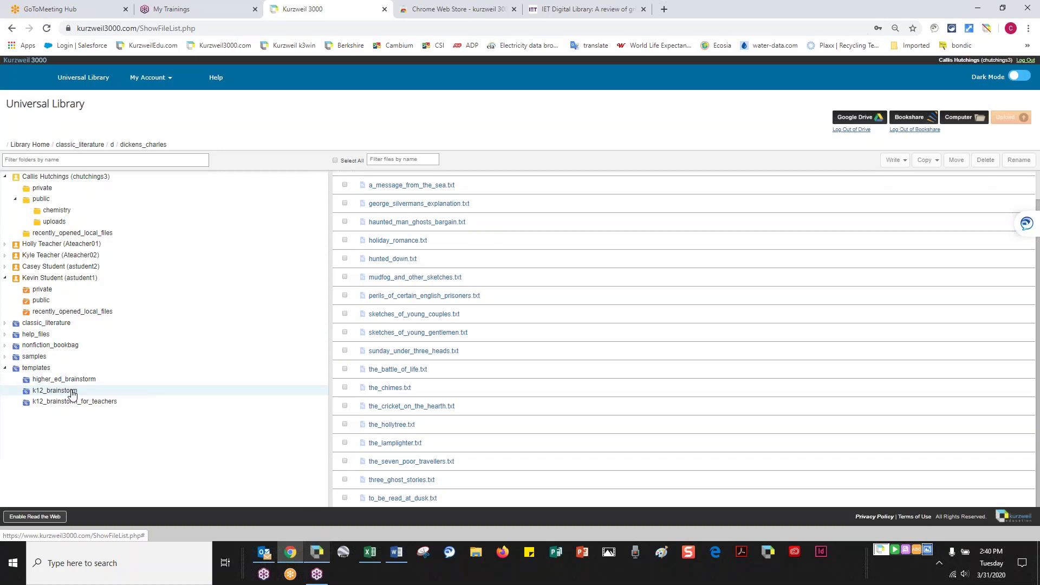
scroll(474, 409, "down", 10)
scroll(476, 413, "up", 5)
scroll(475, 412, "up", 4)
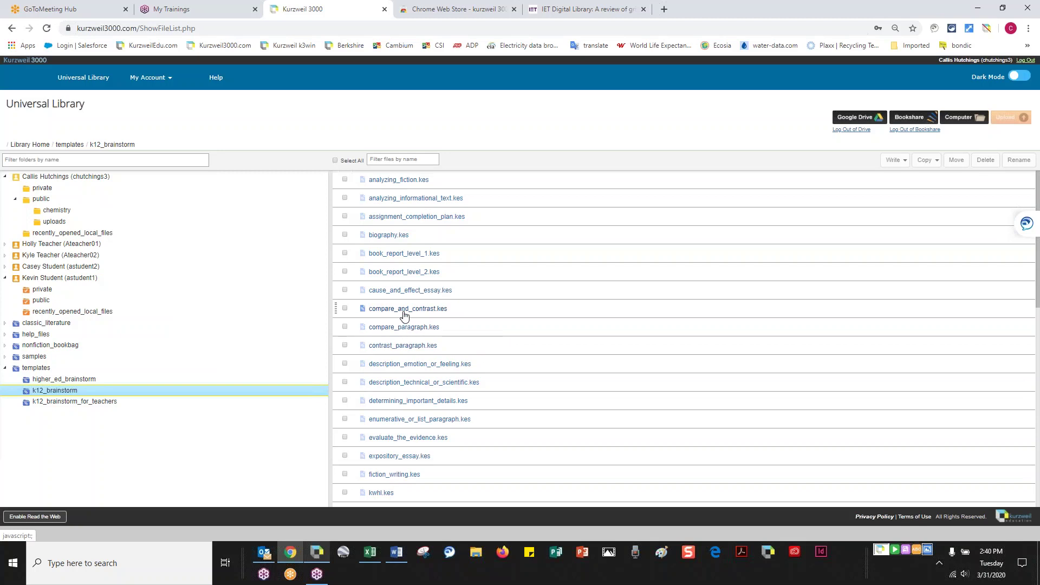
left_click(396, 314)
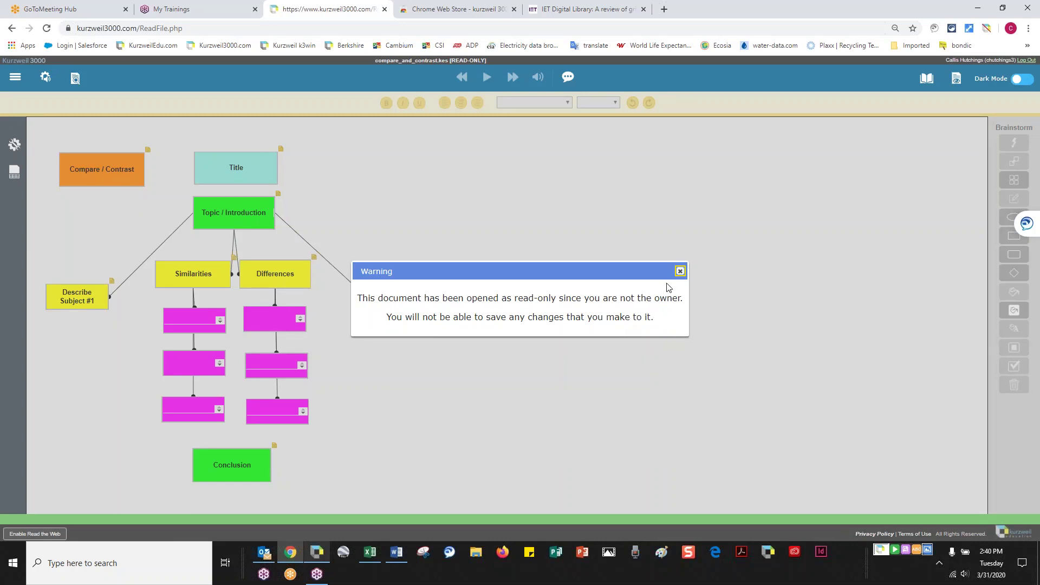
Step: Dismiss the read-only warning and return to the Universal Library
left_click(681, 271)
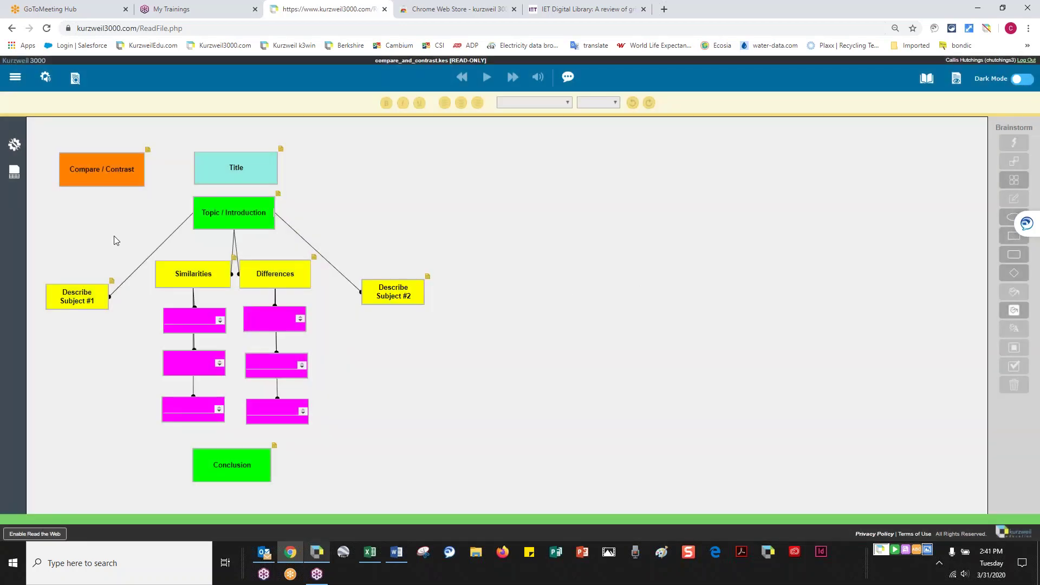
left_click(15, 76)
left_click(51, 127)
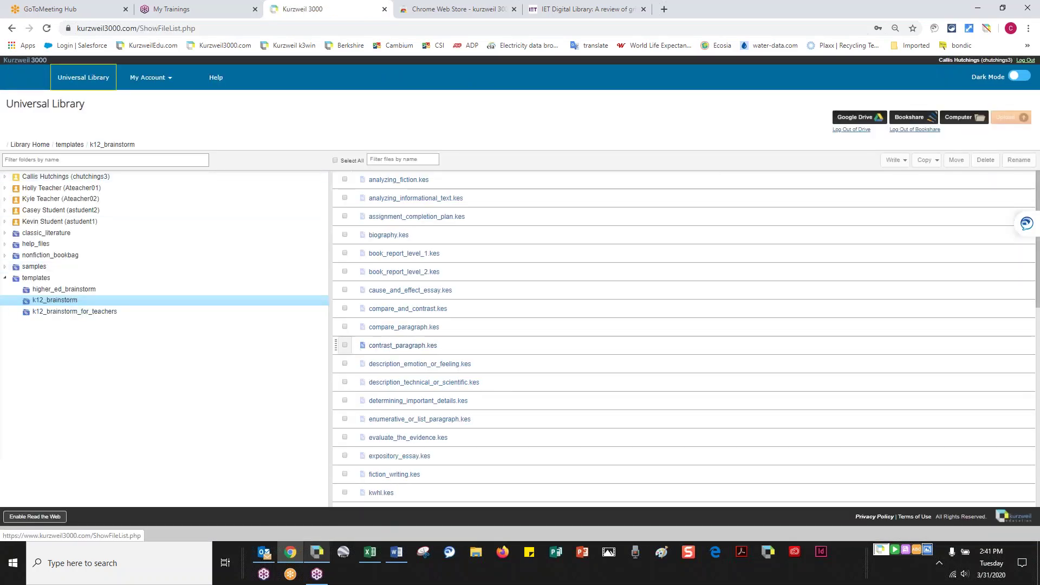
Step: Try copying compare_and_contrast.kes into the personal public folder, acknowledge the name-conflict error, and deselect it
left_click(344, 308)
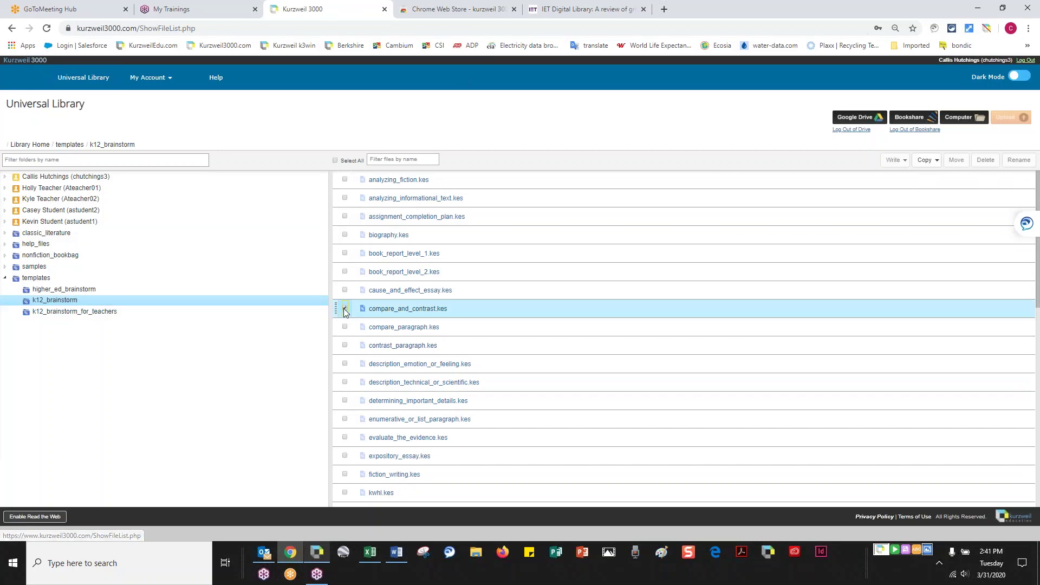
left_click(5, 177)
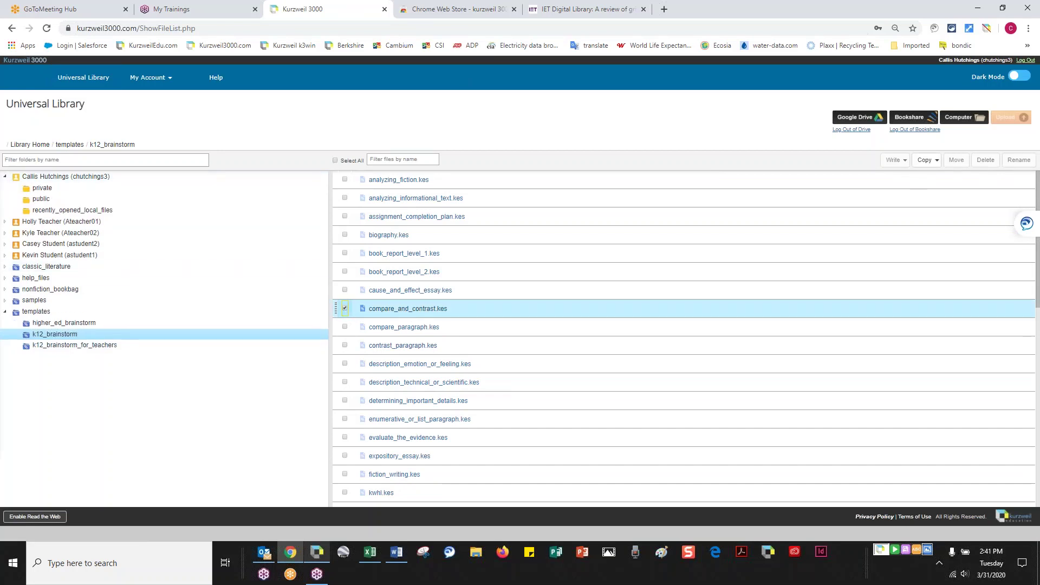
left_click_drag(406, 309, 97, 201)
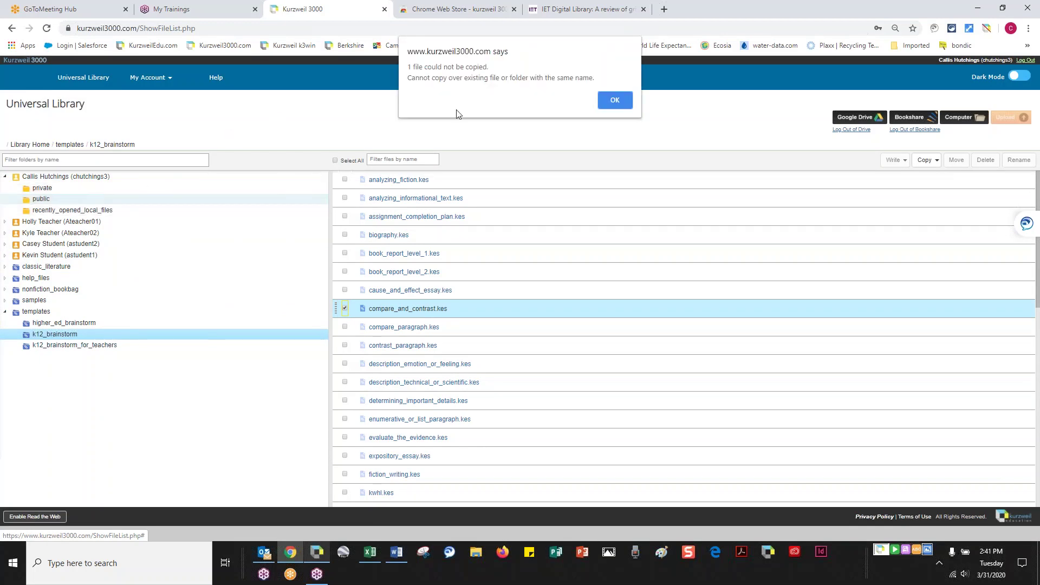
left_click(614, 102)
left_click(344, 310)
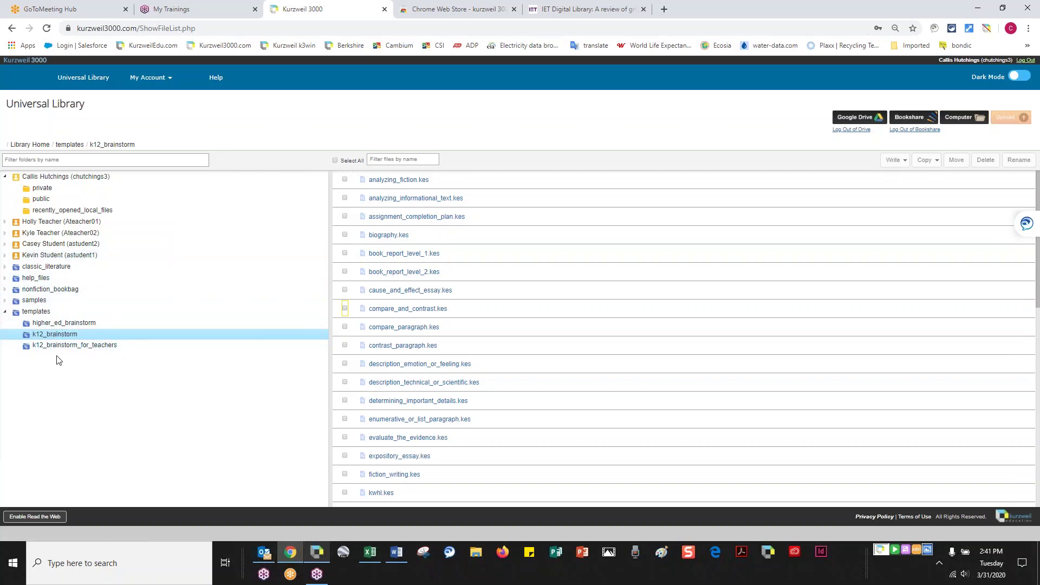
left_click(1026, 223)
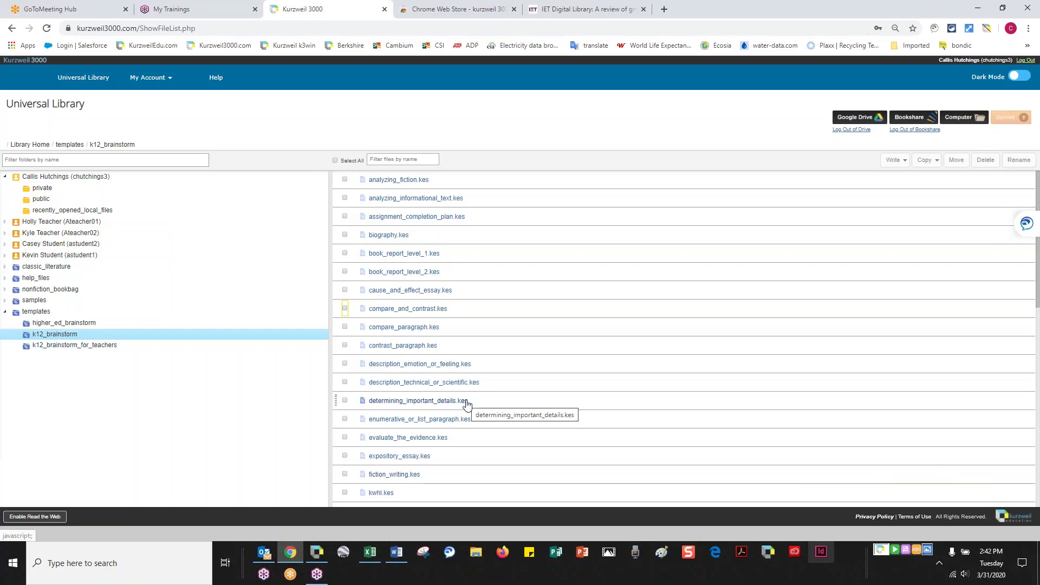
Step: Open Subscription Options and inspect the offline-mode credential hours, leaving them at 1080
left_click(164, 86)
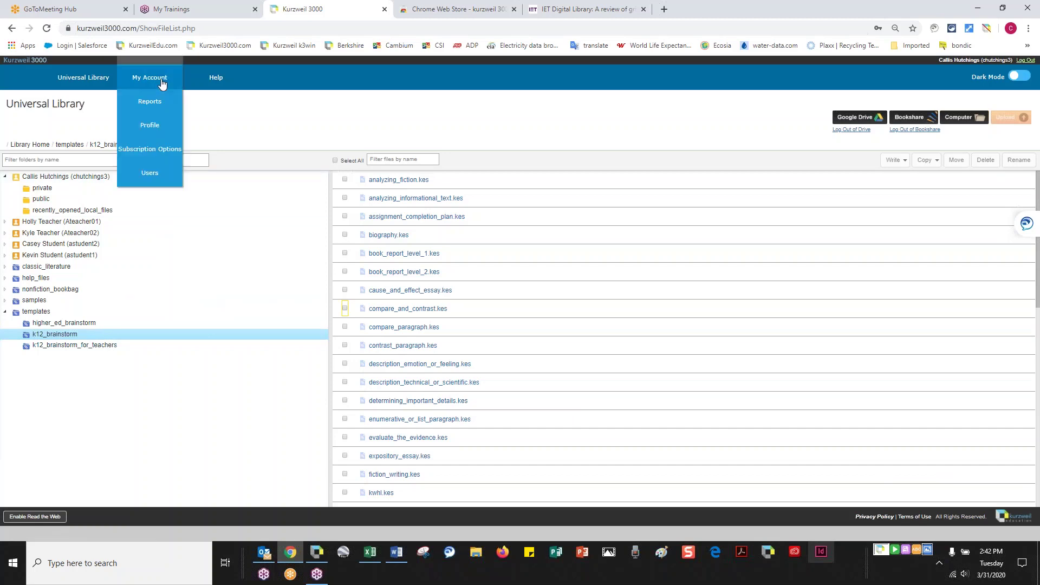
left_click(148, 171)
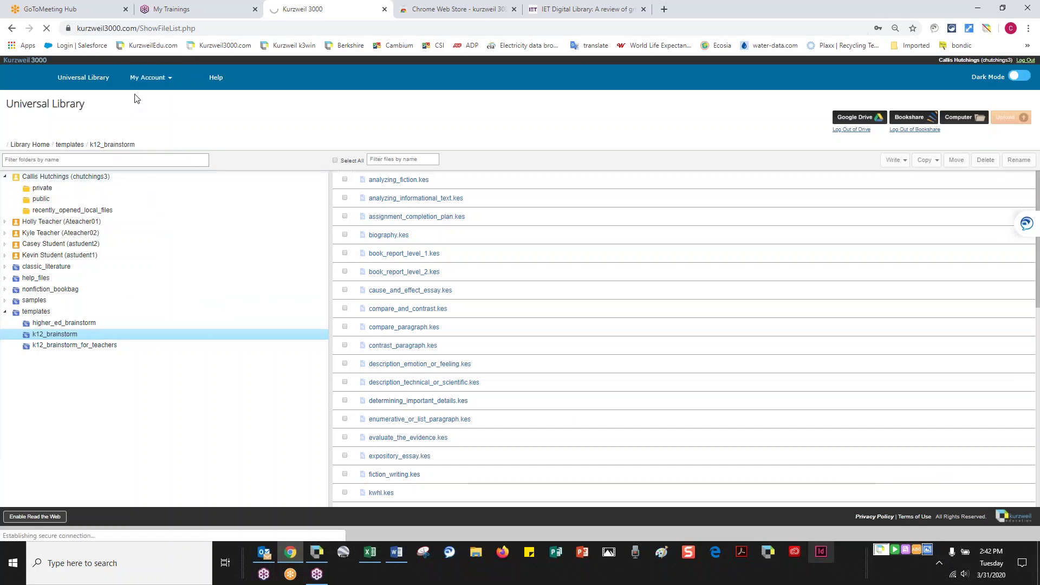
left_click(152, 77)
left_click(150, 154)
left_click(145, 77)
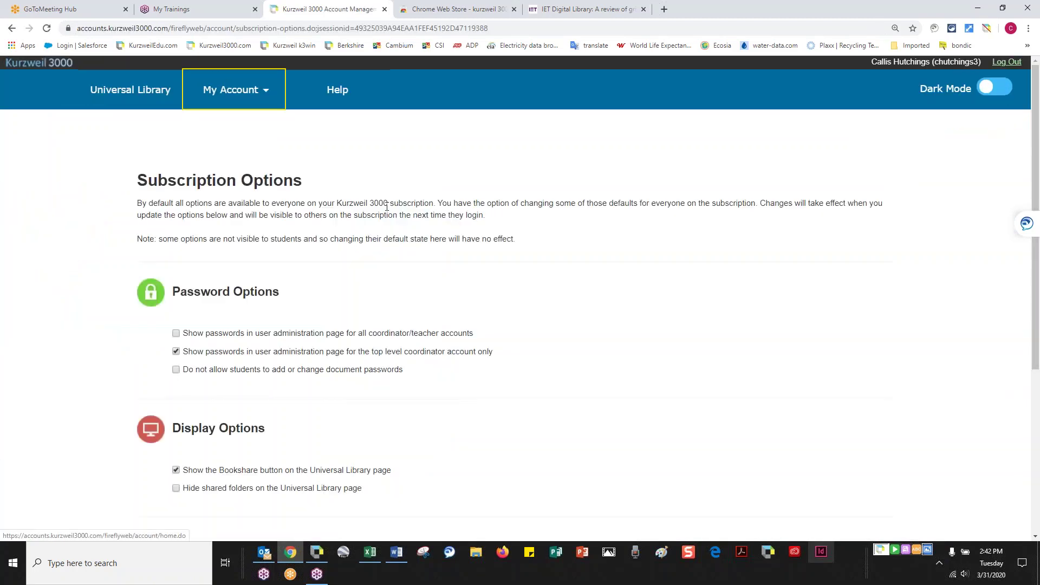
scroll(100, 206, "down", 5)
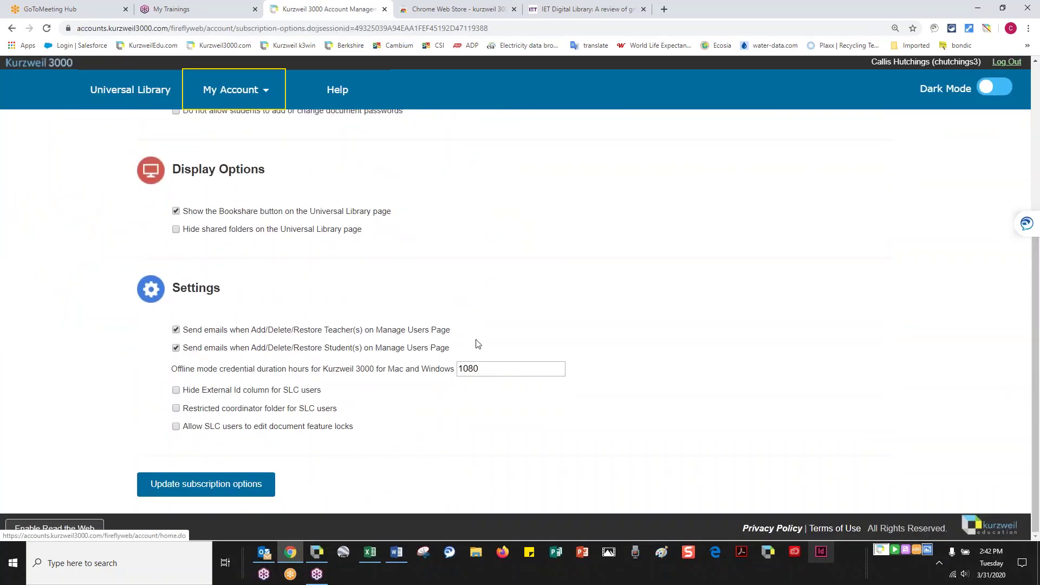
double_click(526, 376)
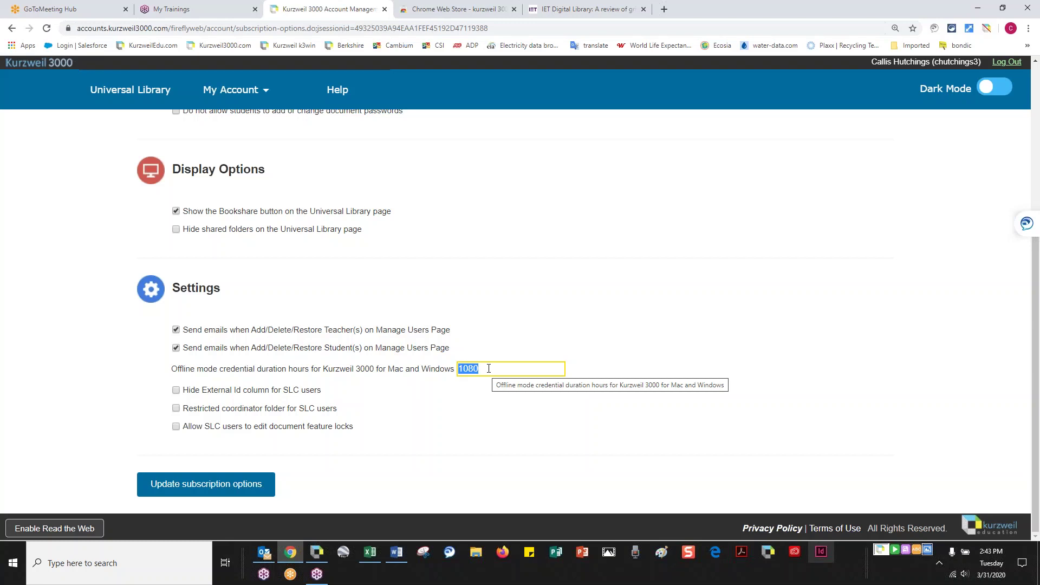
left_click(415, 378)
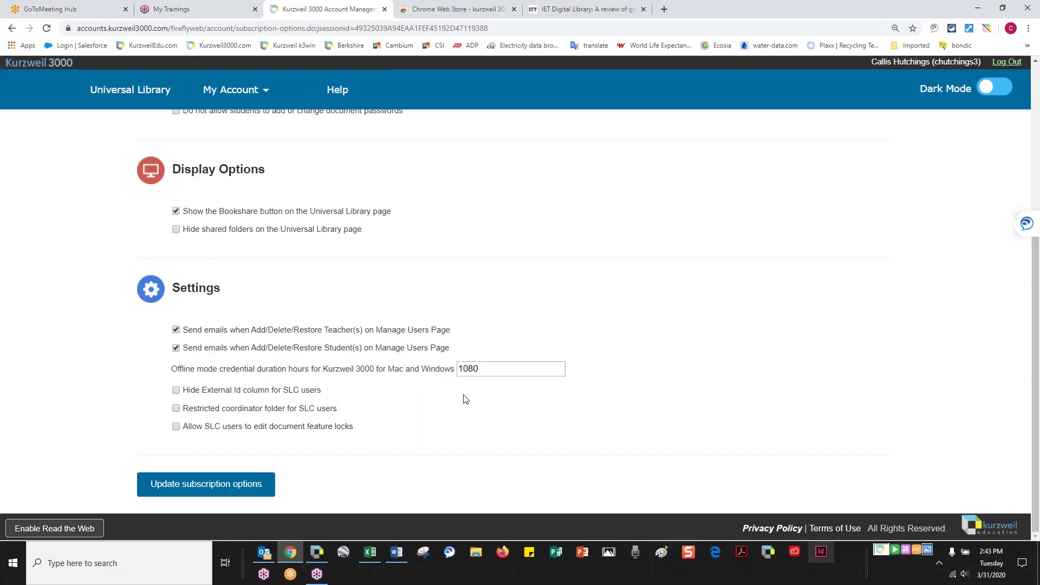
scroll(464, 399, "up", 5)
Step: Open the Users page, view the Everyone list, then return to the My Team list
left_click(234, 90)
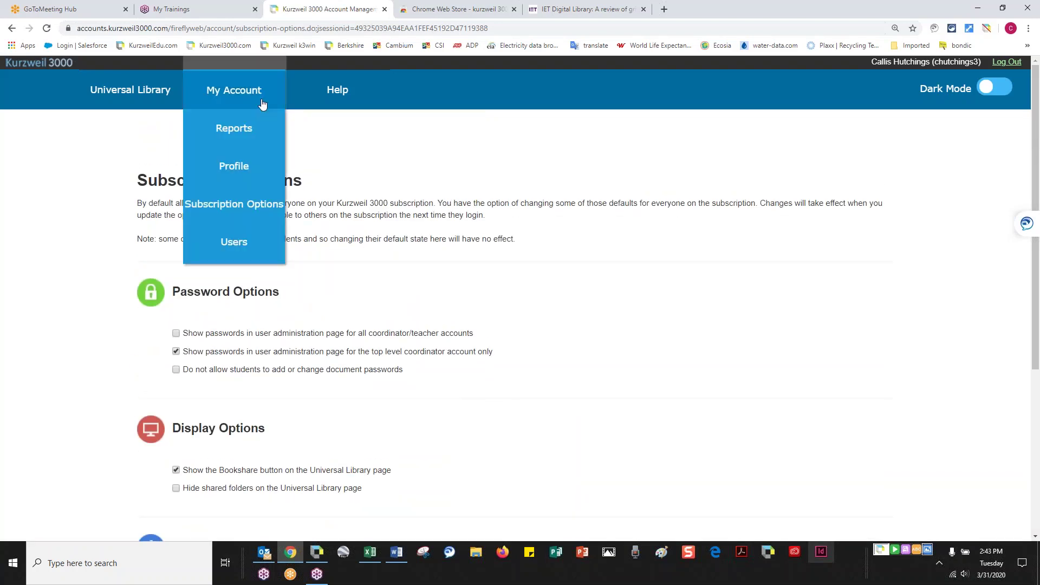
left_click(233, 242)
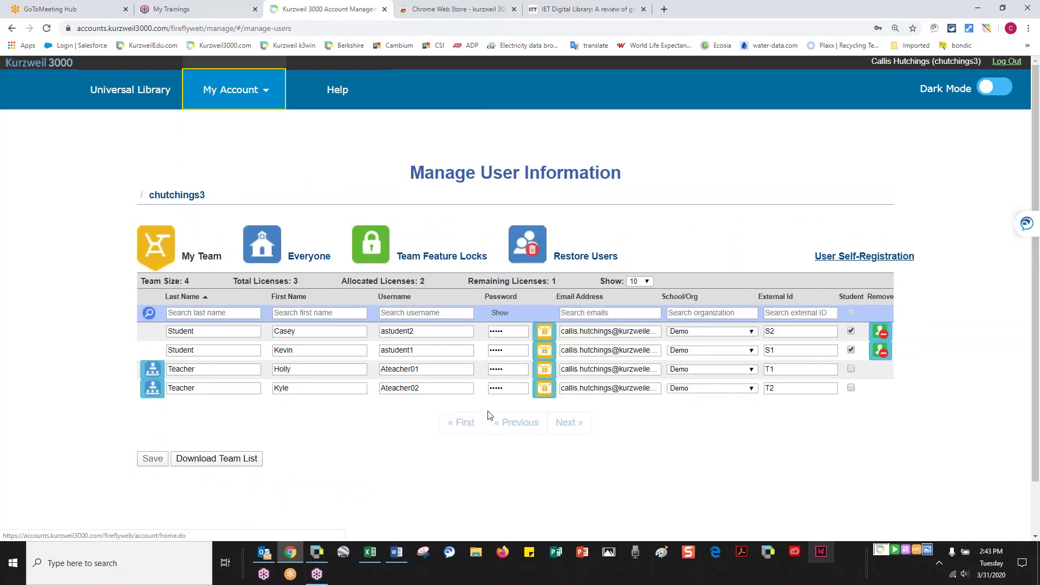
left_click(271, 252)
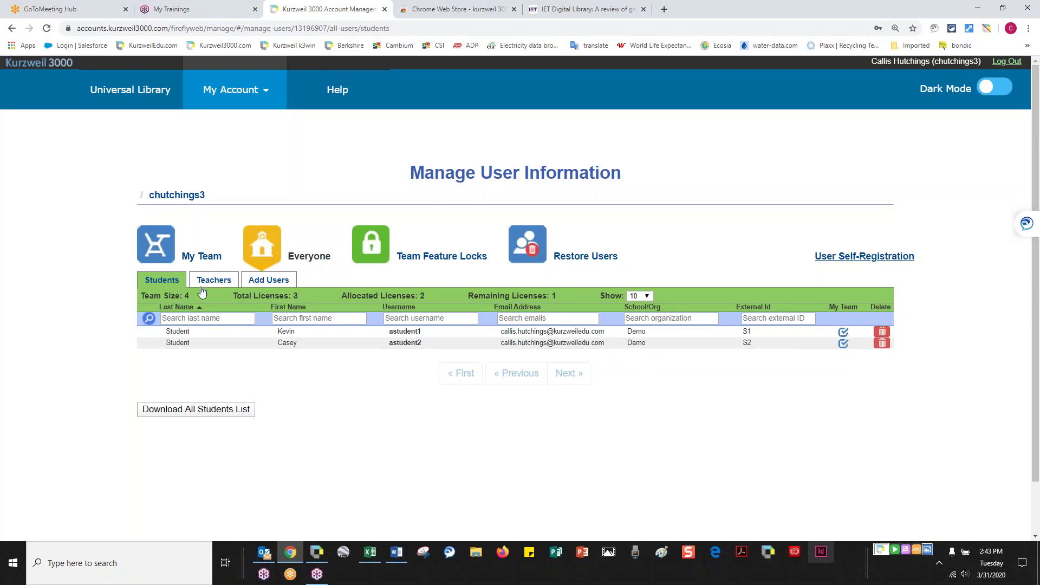
left_click(201, 256)
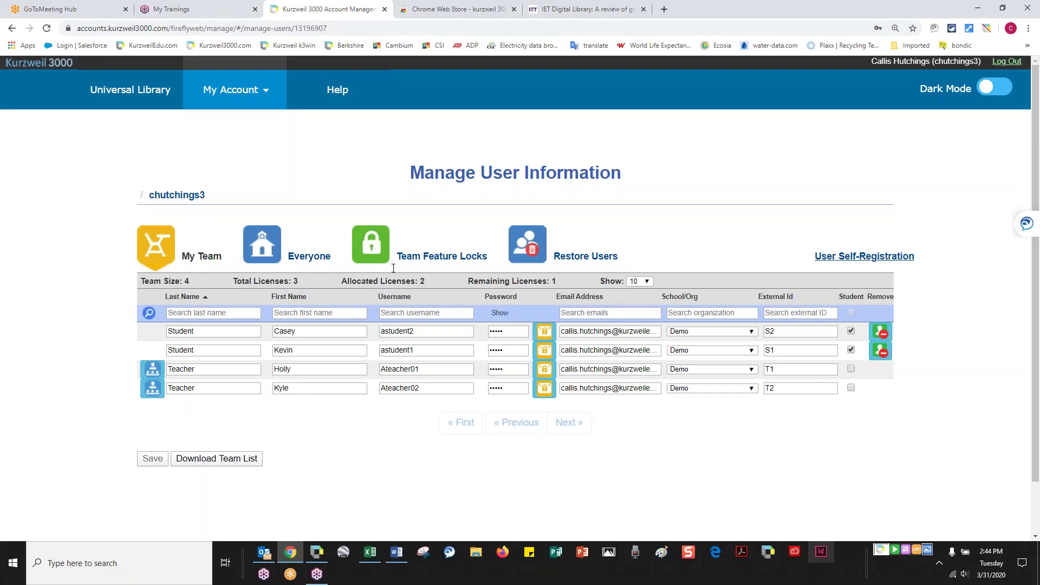
Step: Clear the second student's Outline and Brainstorm locks, then view the Online feature locks
left_click(256, 248)
left_click(370, 245)
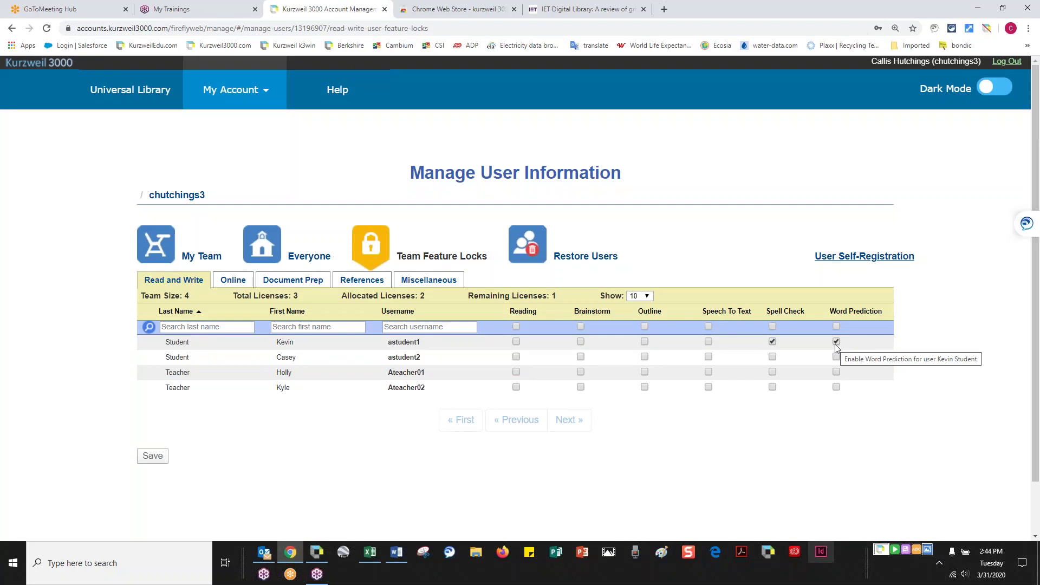
left_click(644, 357)
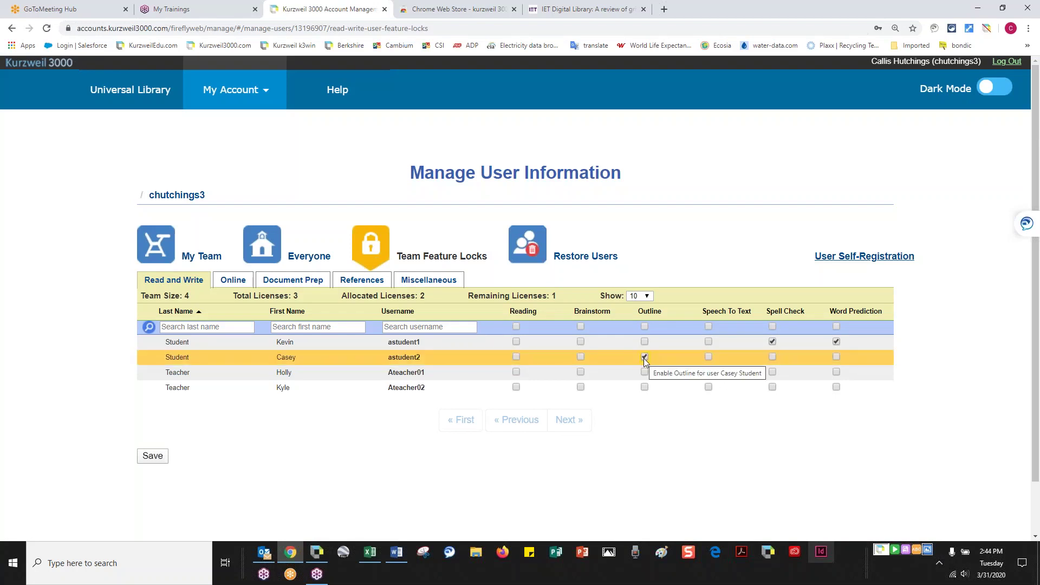
left_click(581, 356)
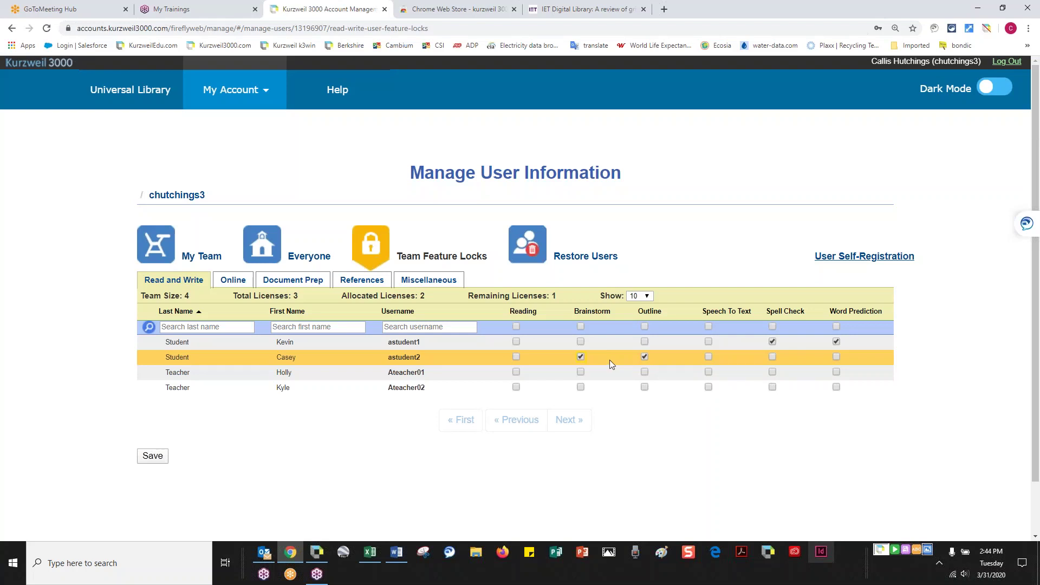
left_click(644, 356)
left_click(580, 356)
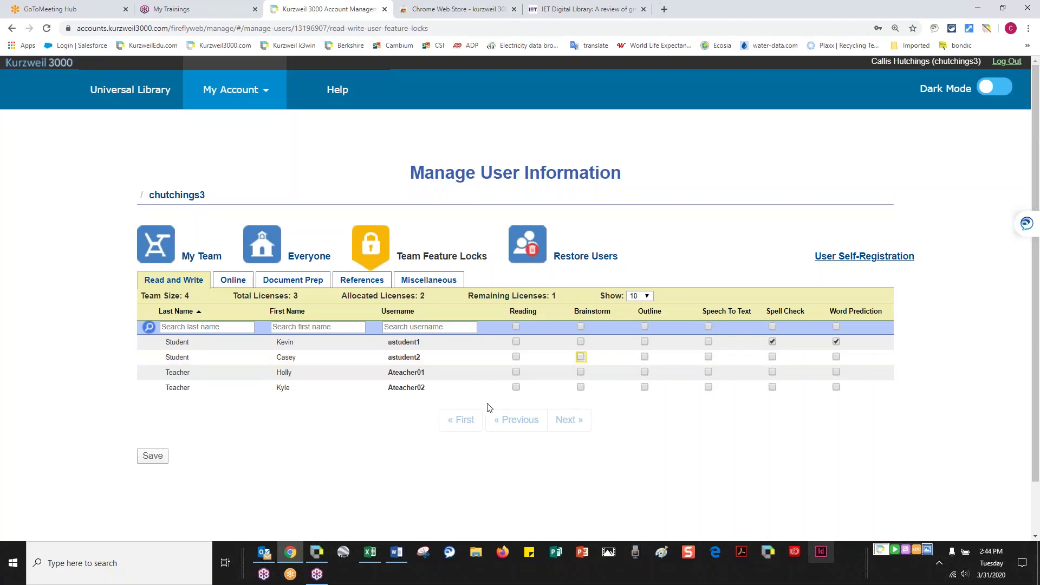
left_click(233, 283)
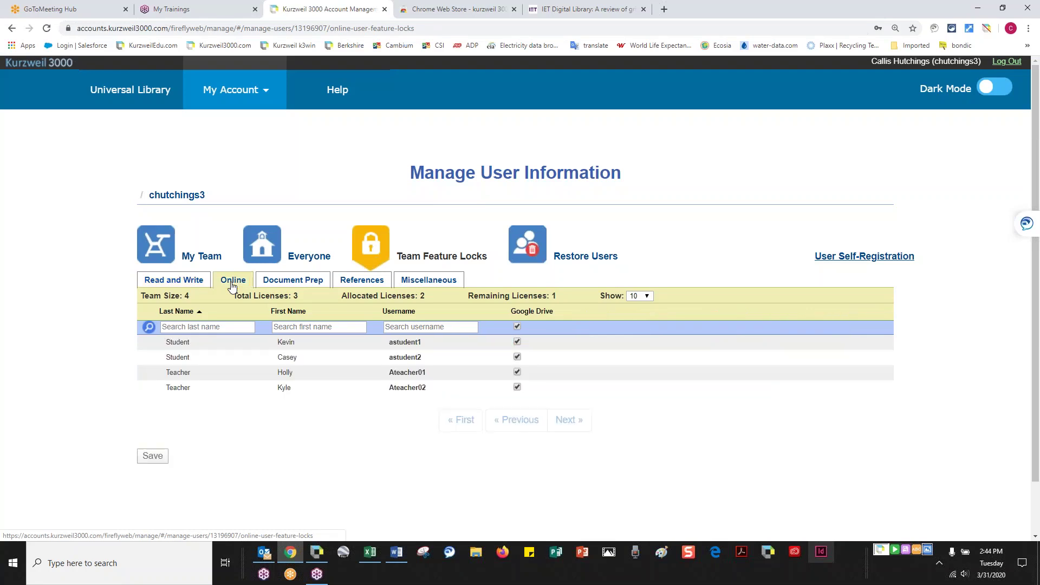
Step: Review the Document Prep, References and Miscellaneous locks, then go to the Universal Library
left_click(284, 284)
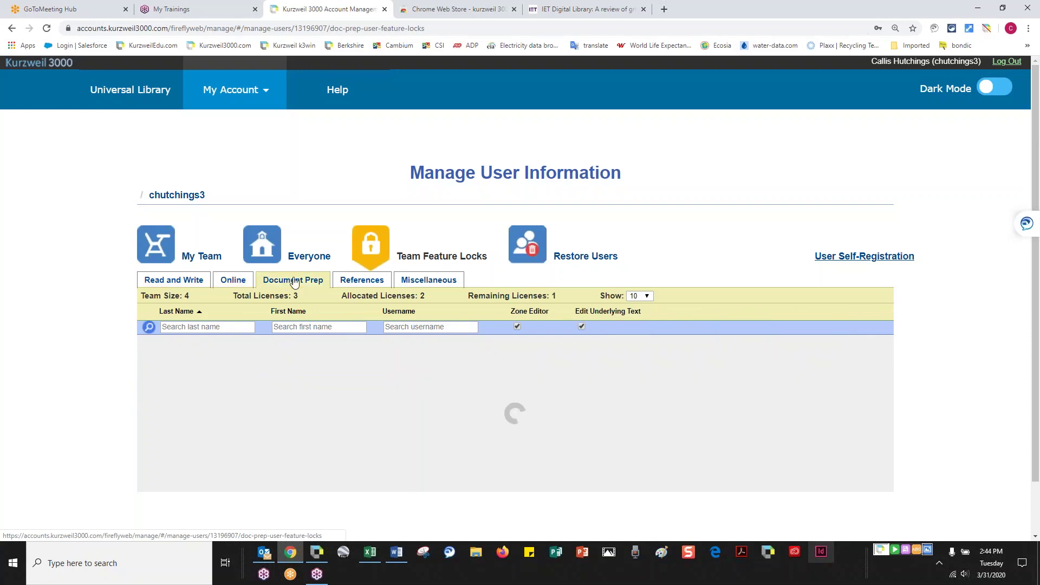
left_click(354, 284)
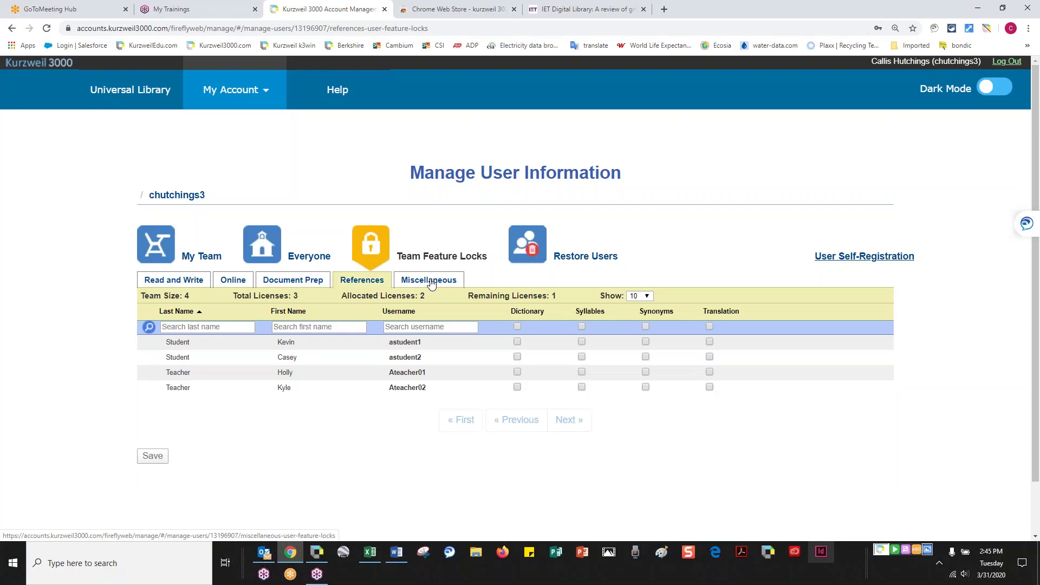
left_click(431, 284)
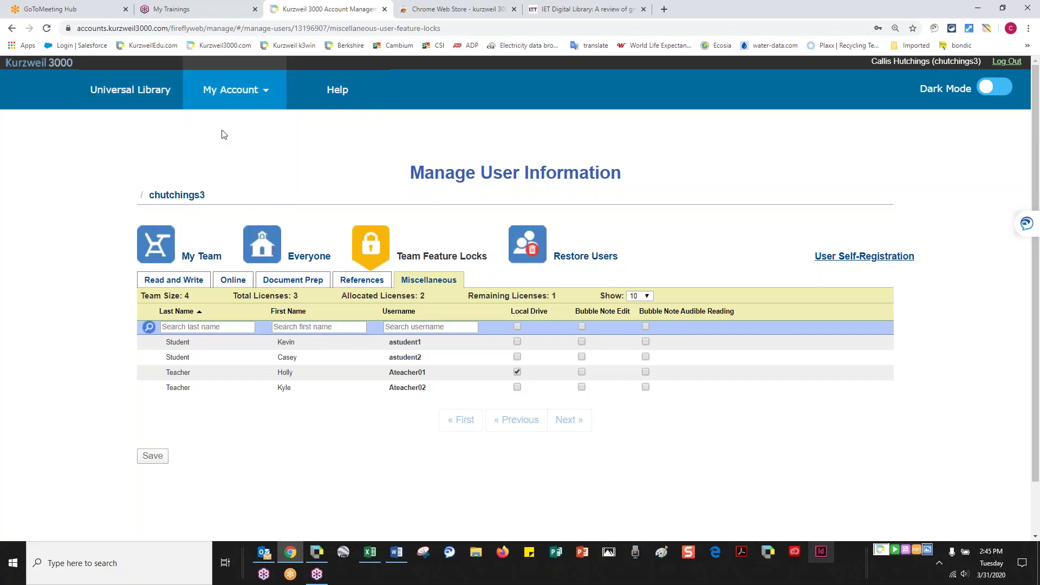
left_click(234, 91)
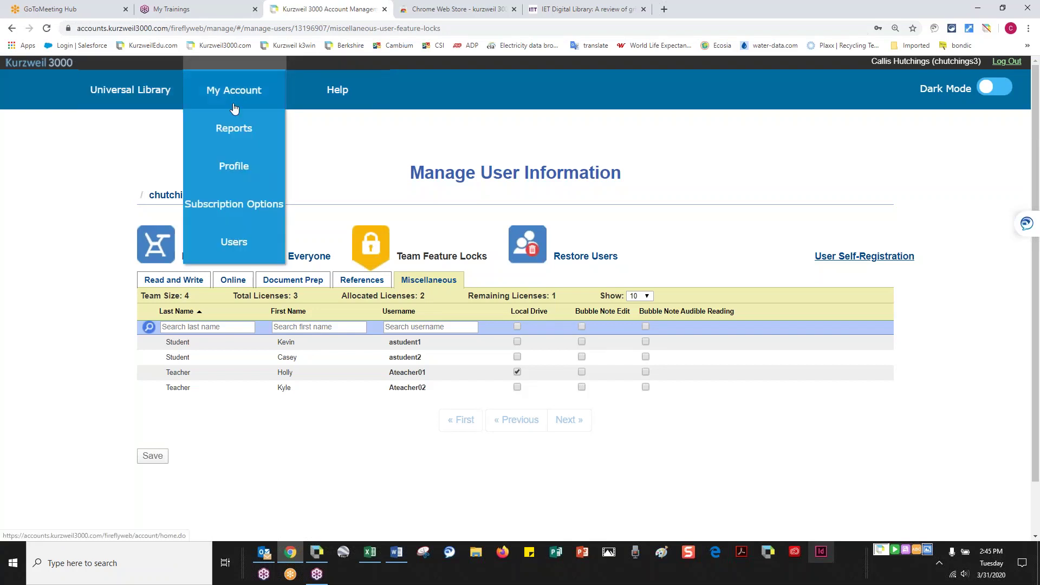
left_click(234, 248)
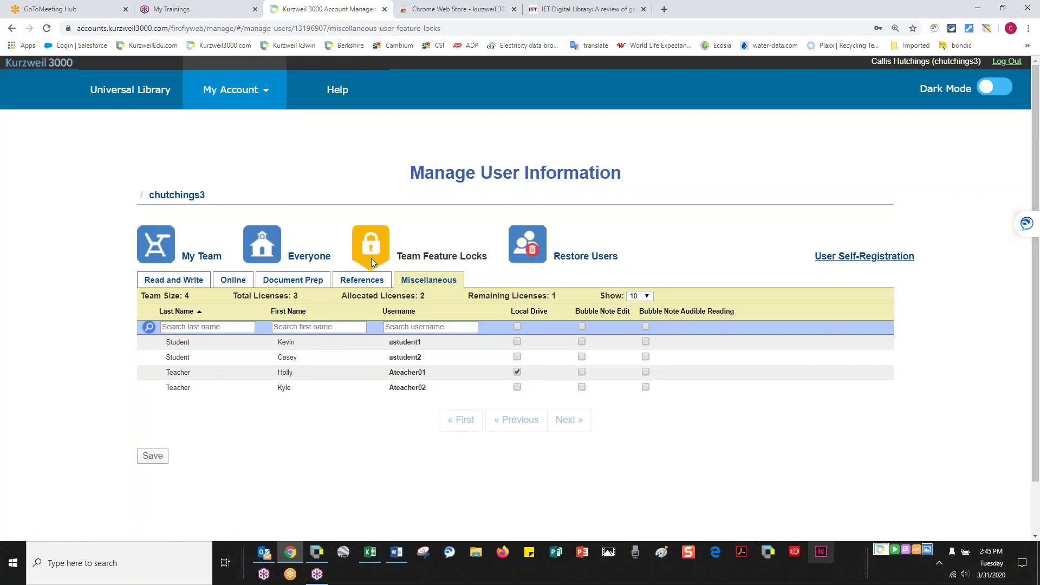
left_click(135, 96)
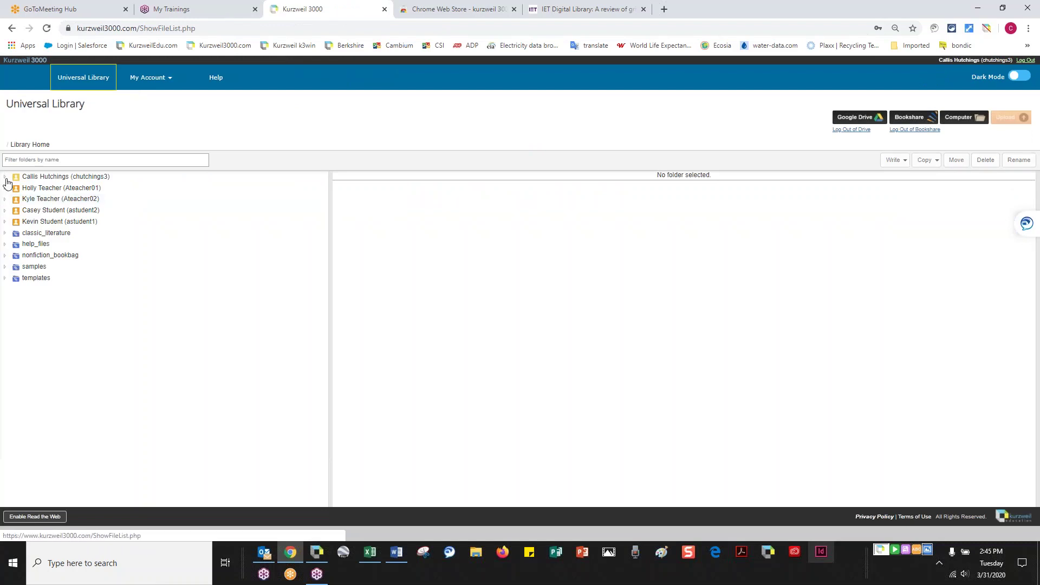
Step: Open arizona_wind_energy_quiz.kes from your public library folder
left_click(6, 178)
left_click(42, 200)
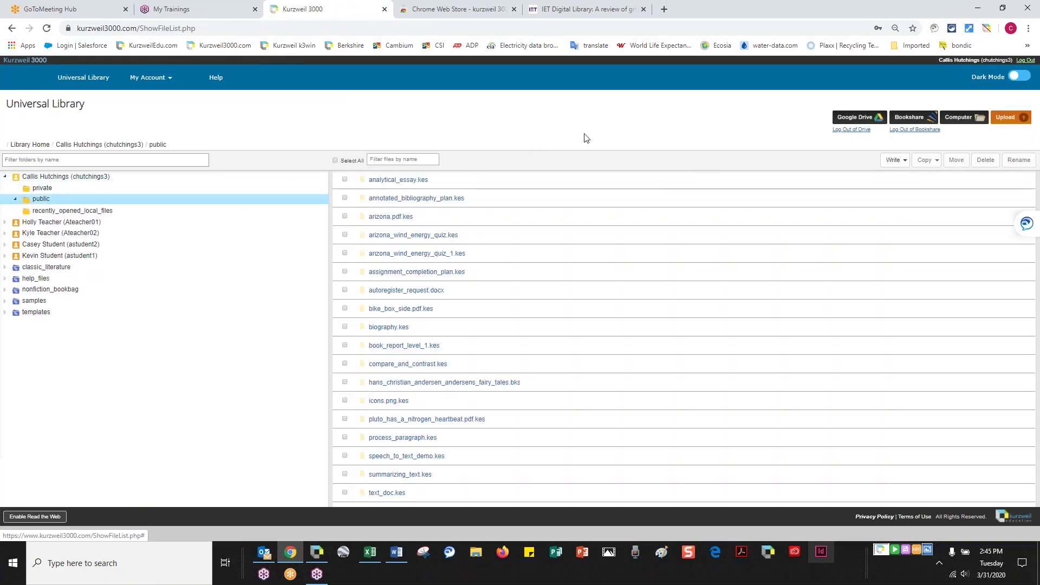
left_click(395, 239)
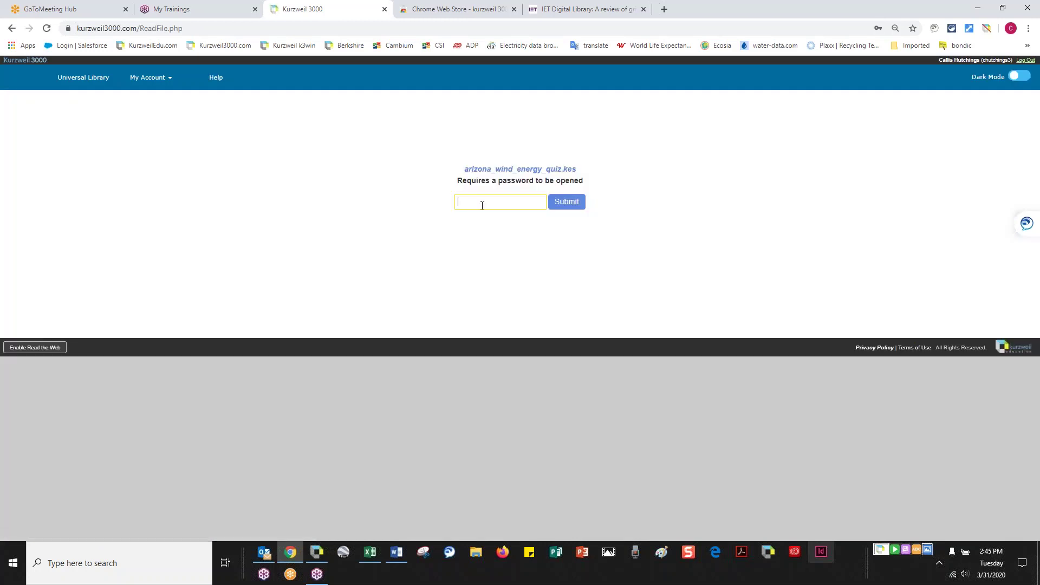
Step: Enter the document password to unlock the wind energy quiz
left_click(482, 205)
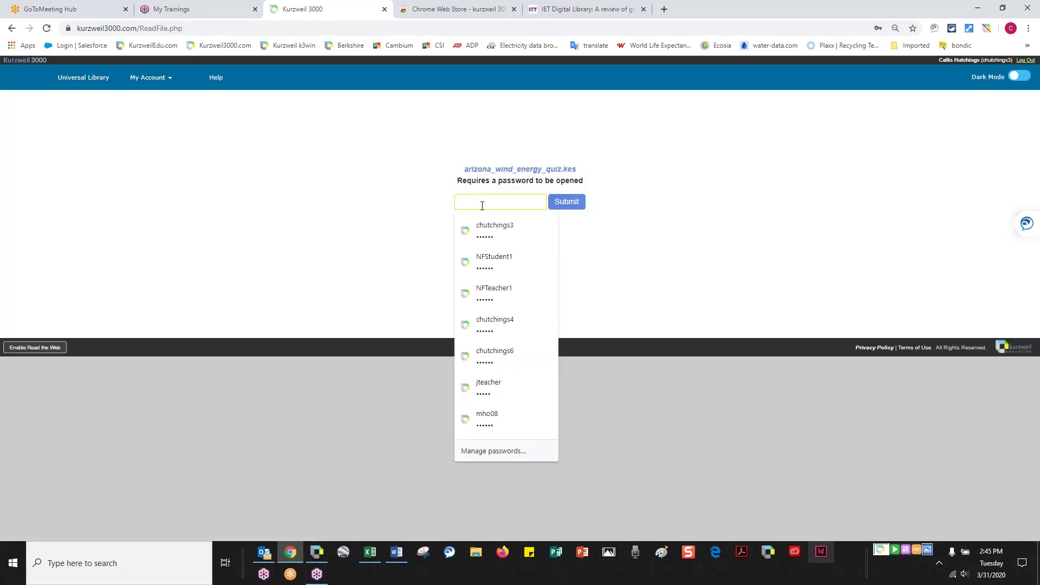
type("******")
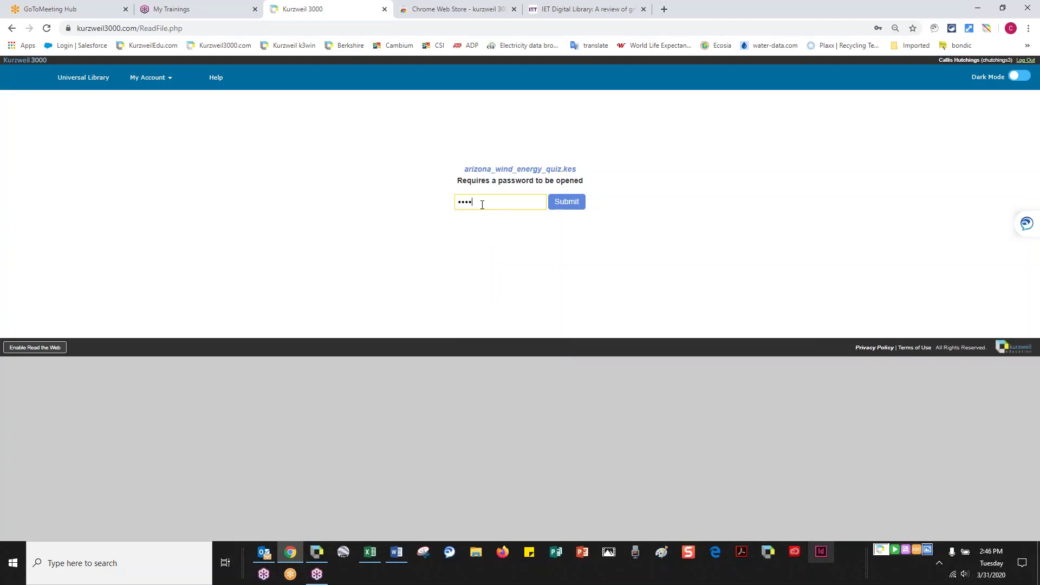
key("Return")
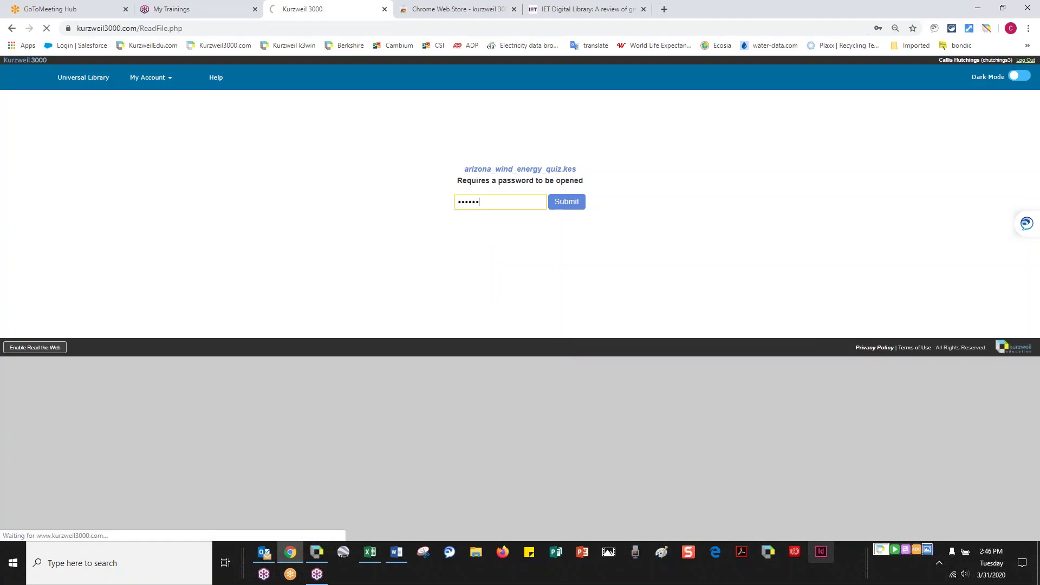
left_click(565, 204)
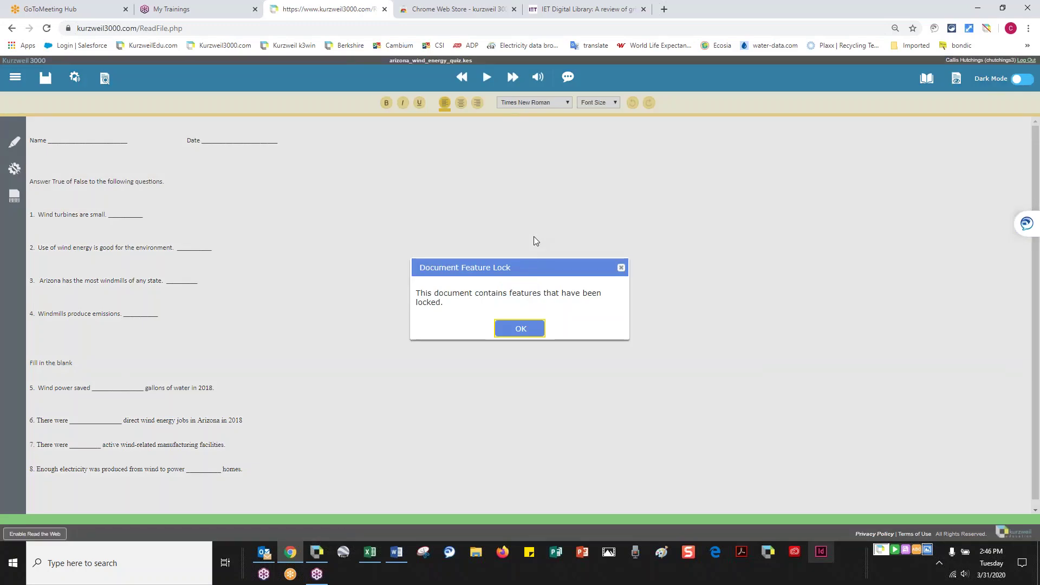
Step: Dismiss the Document Feature Lock notice and show the Document Options panel
left_click(520, 330)
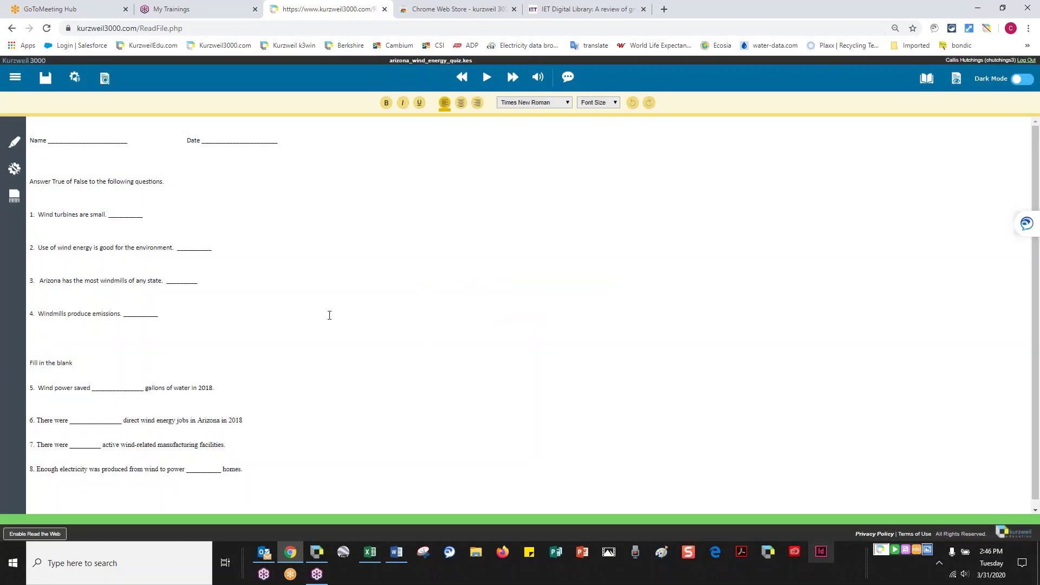
left_click(105, 80)
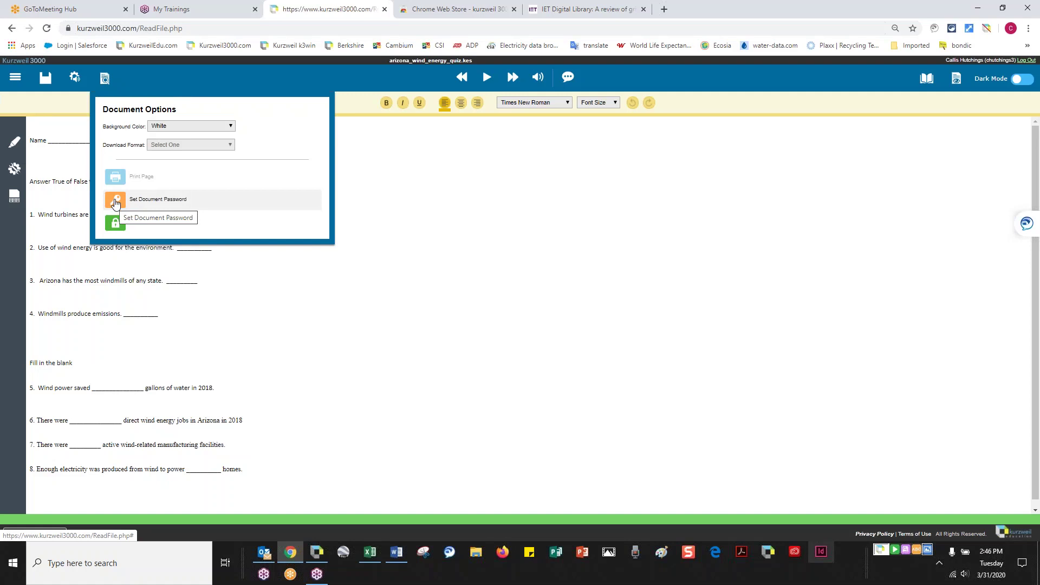
Step: Give the quiz document a new confirmed opening password, then review its Lock Features settings
left_click(162, 199)
left_click(518, 285)
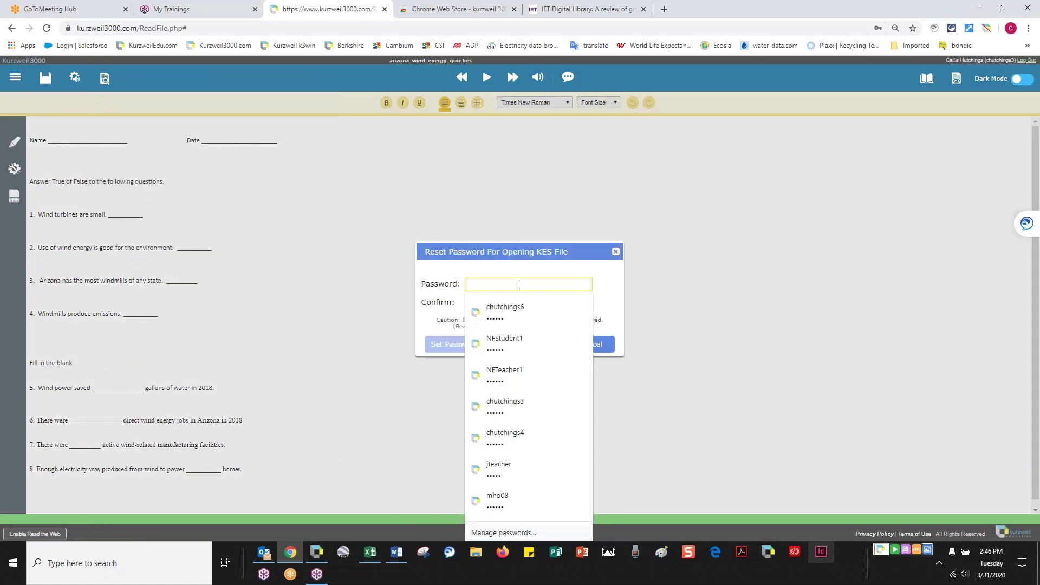
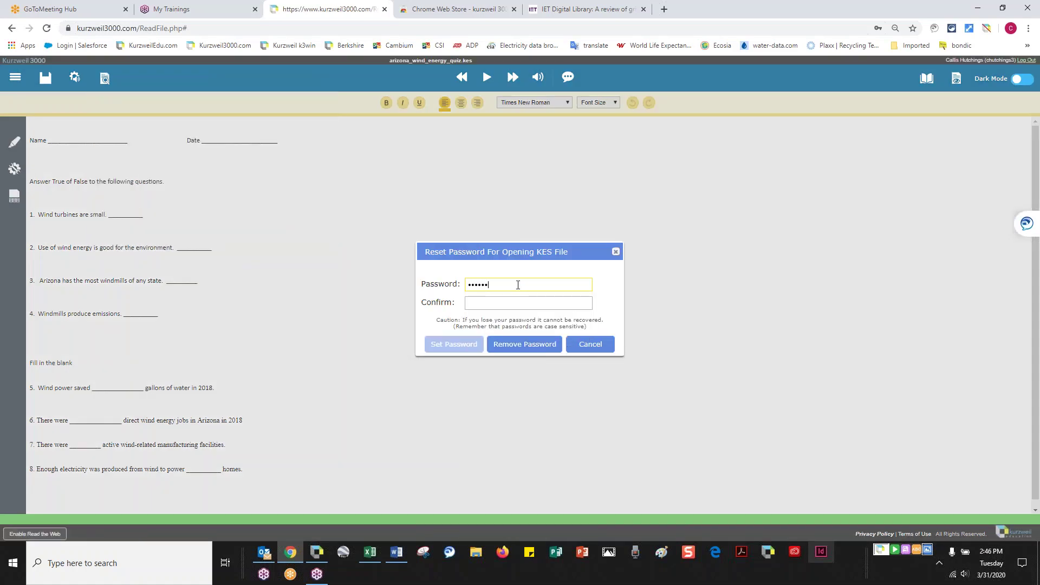
left_click(515, 304)
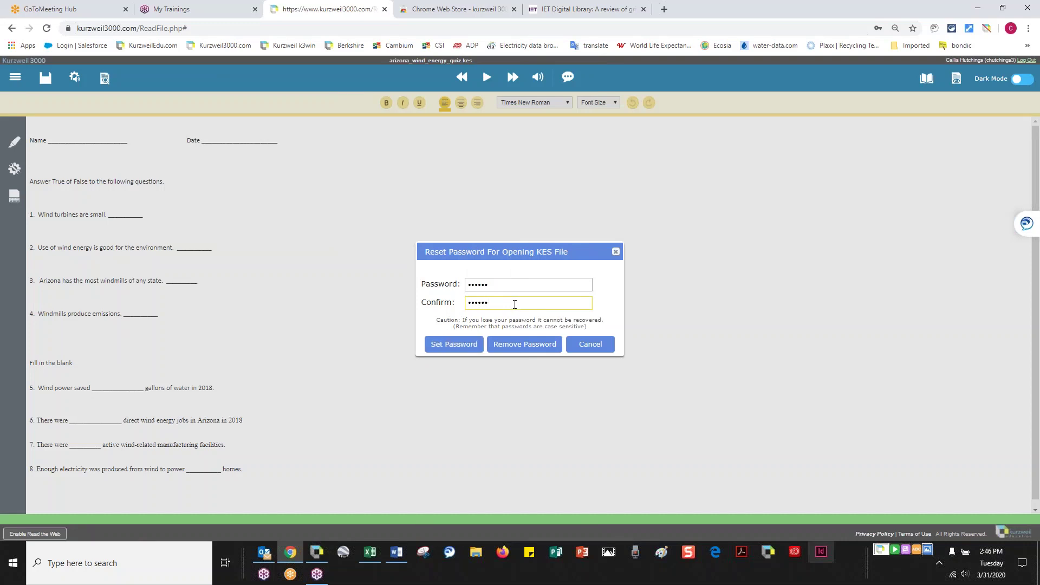
left_click(437, 346)
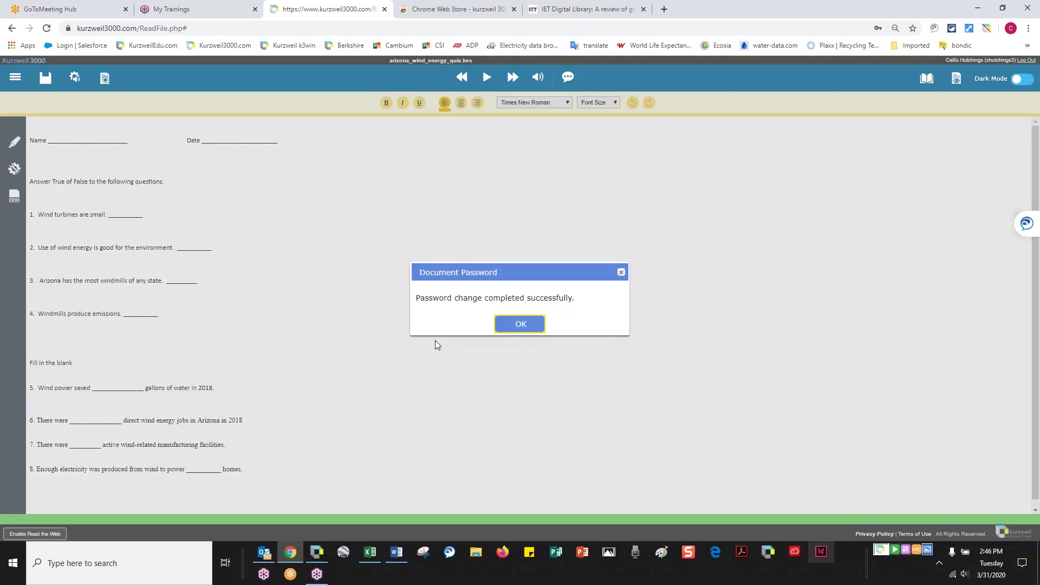
left_click(530, 328)
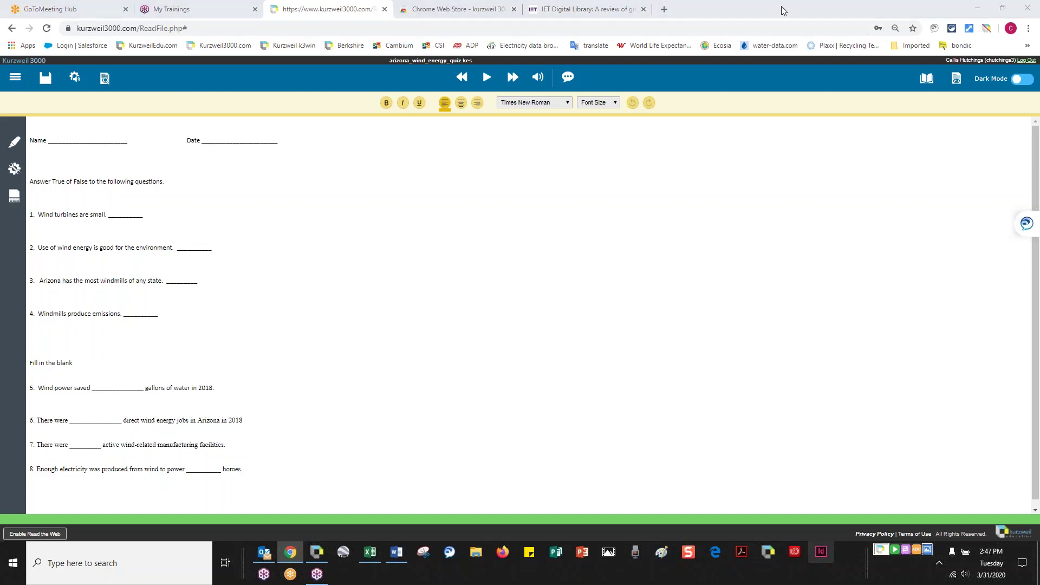
left_click(106, 79)
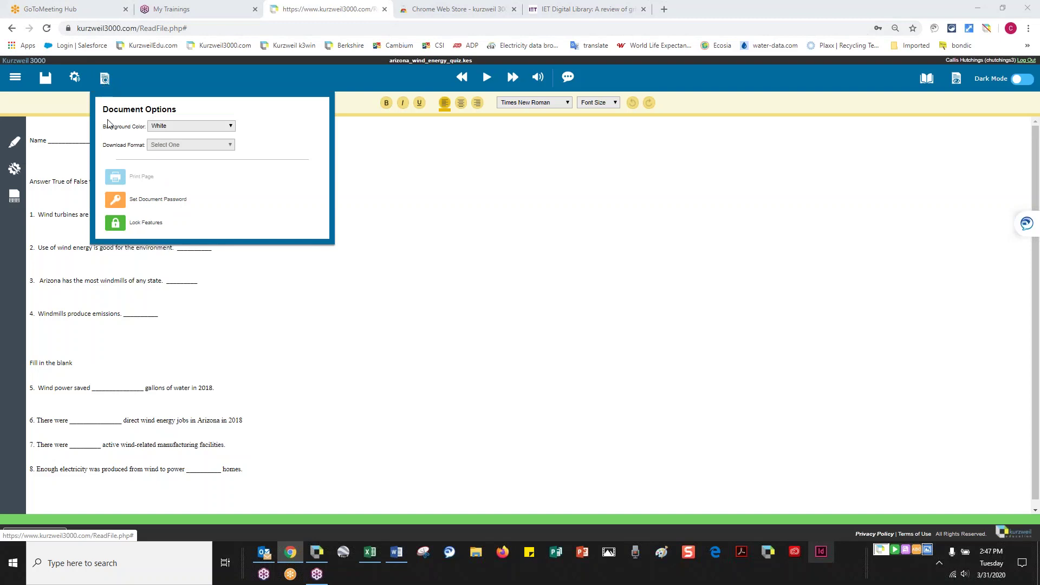
left_click(114, 226)
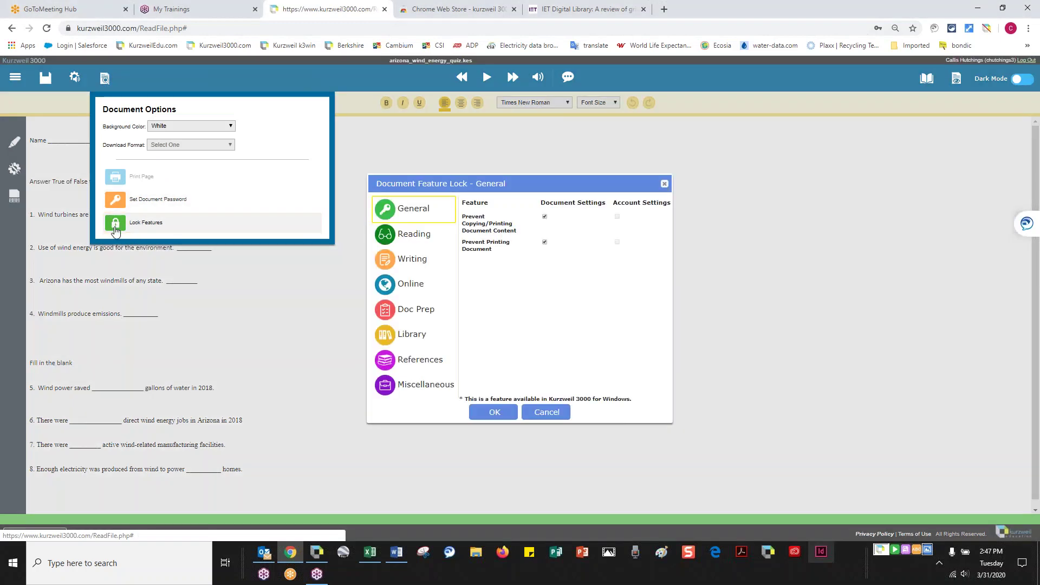
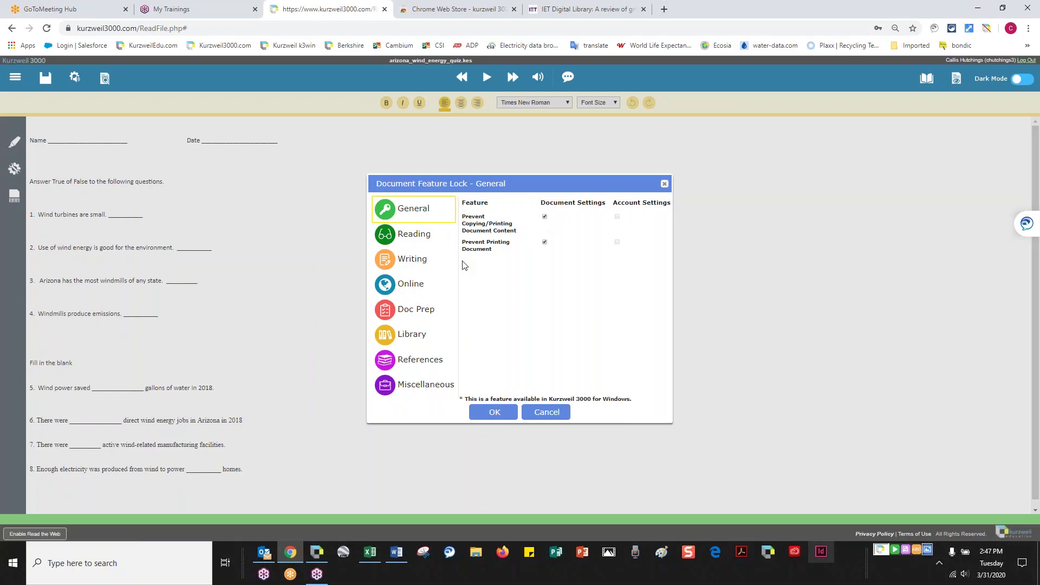
Step: Browse the Reading, Writing, Online, Doc Prep, Library and References feature lock categories
left_click(414, 237)
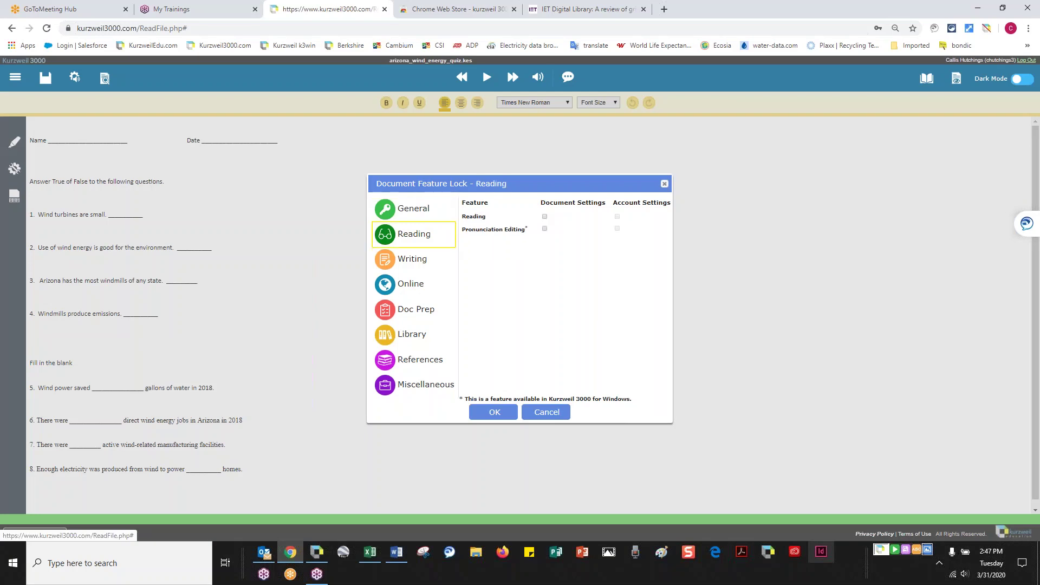
left_click(412, 264)
left_click(415, 287)
left_click(415, 311)
left_click(411, 336)
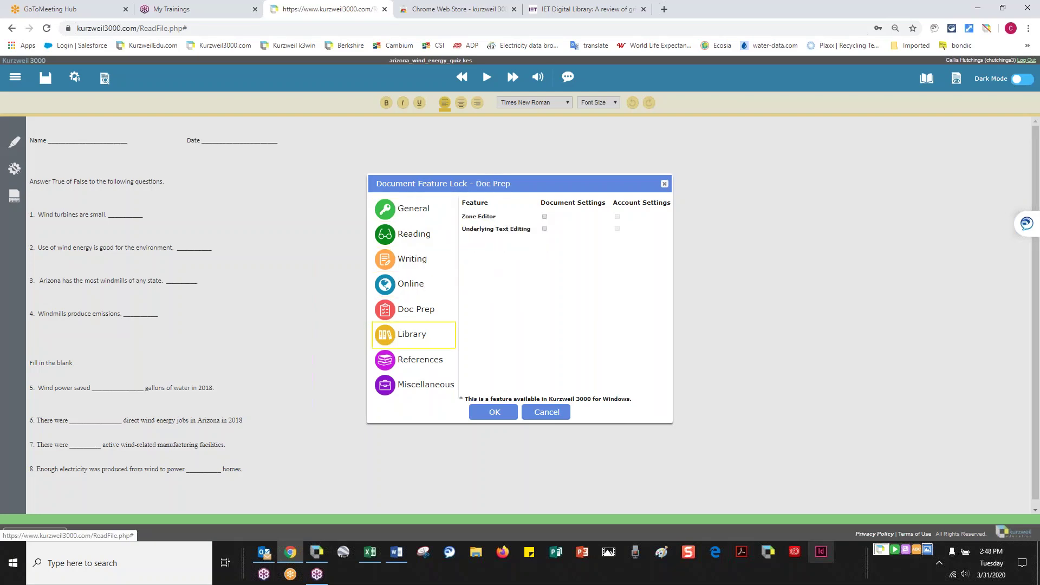
left_click(418, 361)
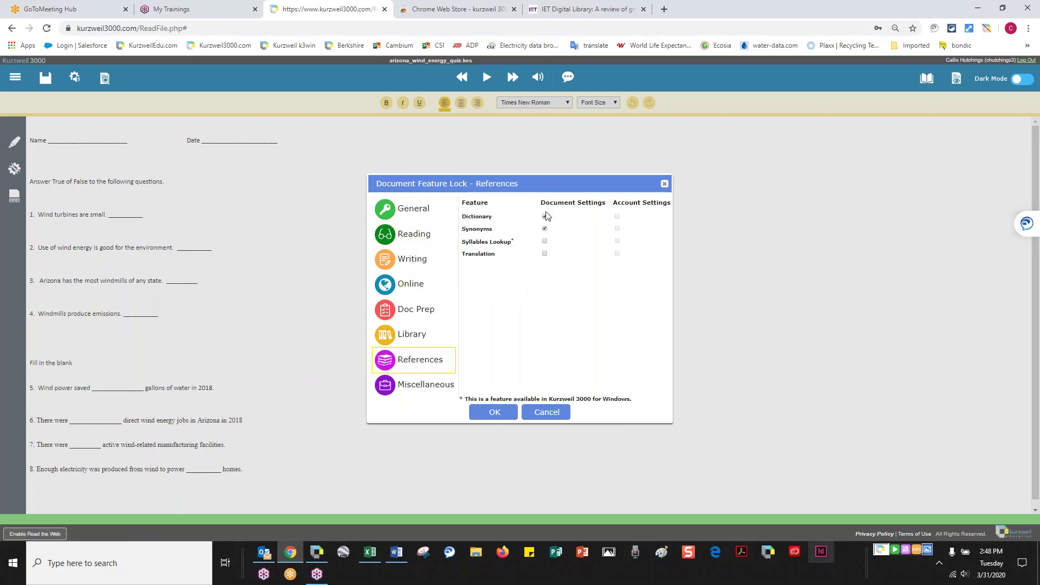
Step: Lock Translation under Document Settings, save the feature locks and dismiss the confirmation
left_click(544, 254)
left_click(494, 414)
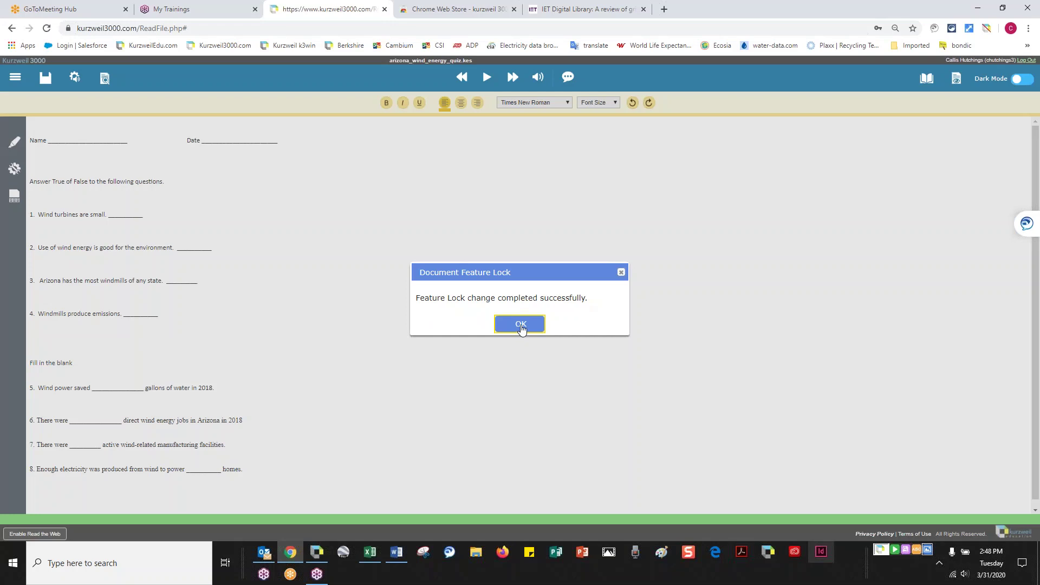
left_click(521, 327)
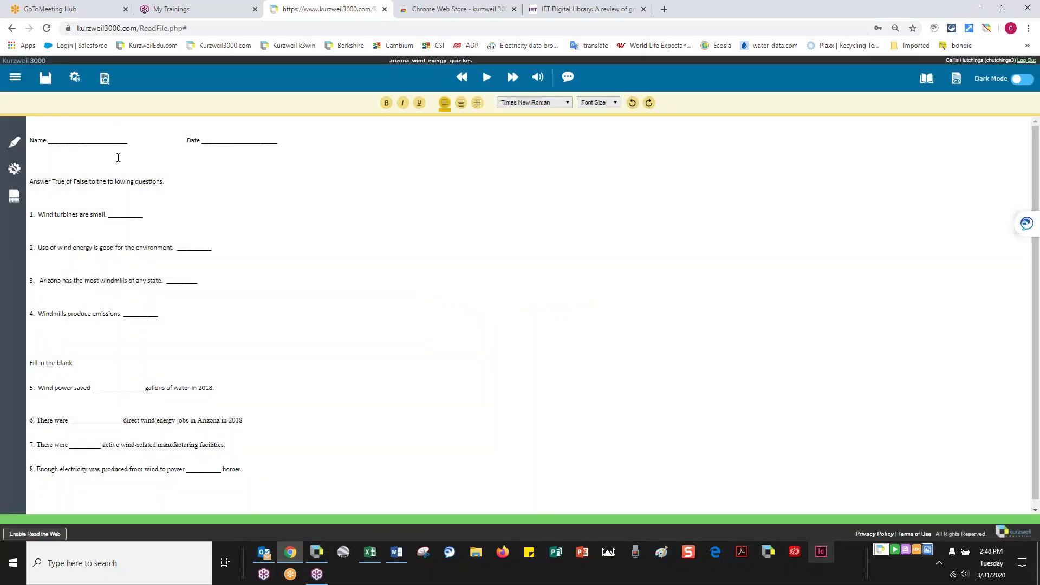
Step: Look through the main menu and the Document Options panel, closing each afterwards
left_click(15, 77)
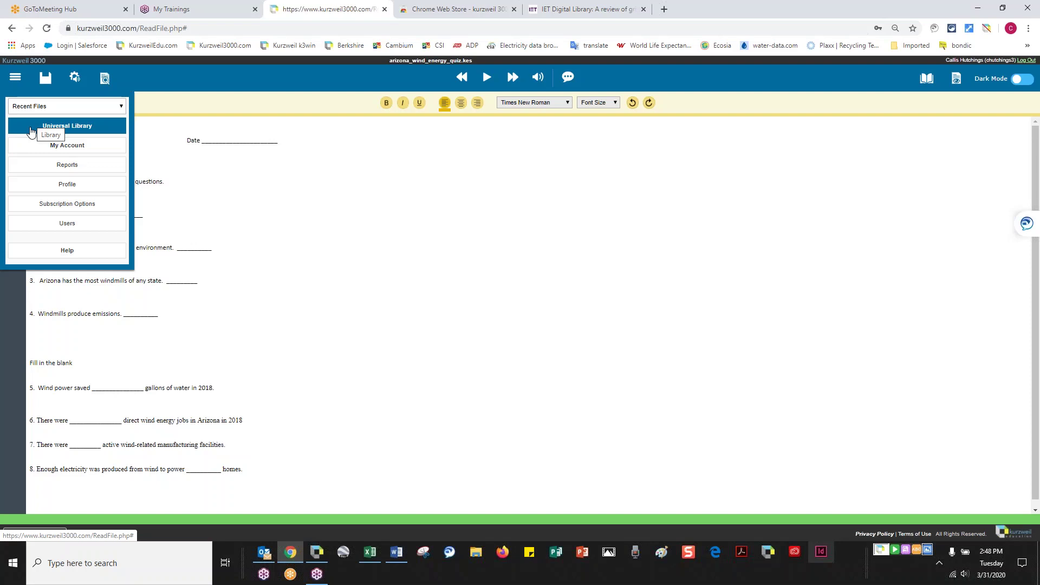
left_click(330, 213)
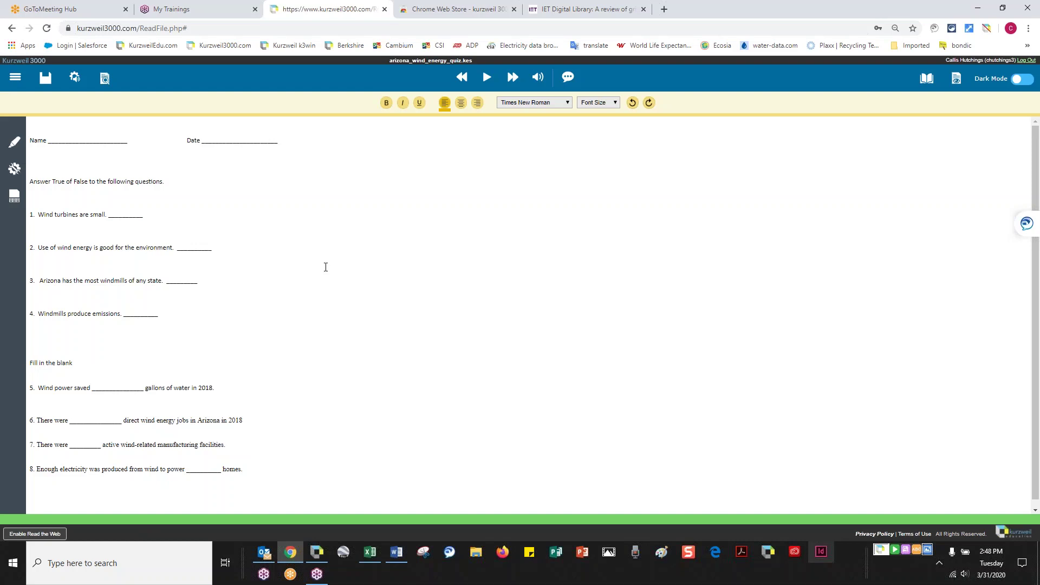
left_click(104, 78)
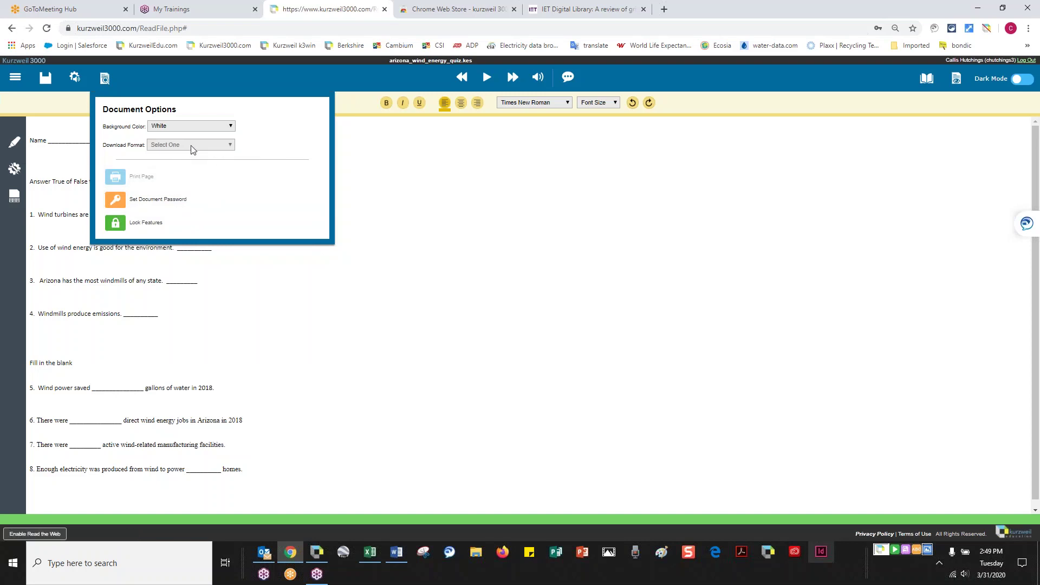
left_click(153, 133)
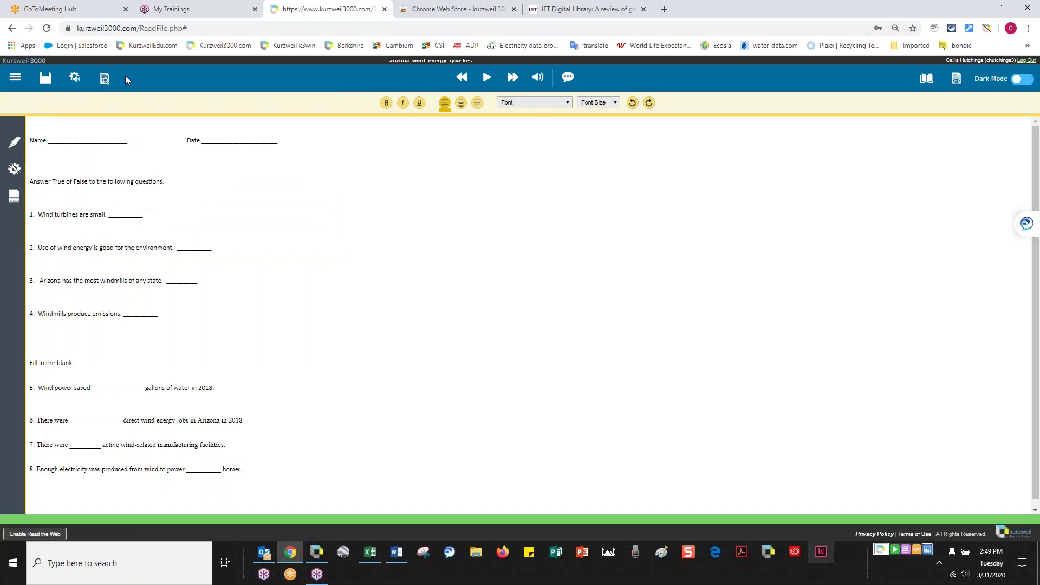
mouse_move(108, 79)
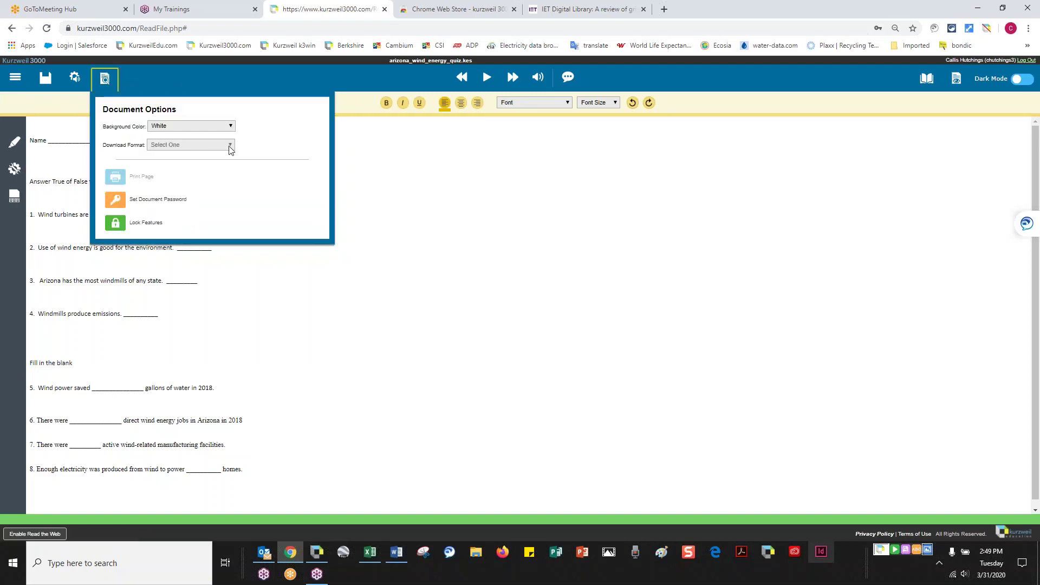
left_click(209, 291)
mouse_move(34, 81)
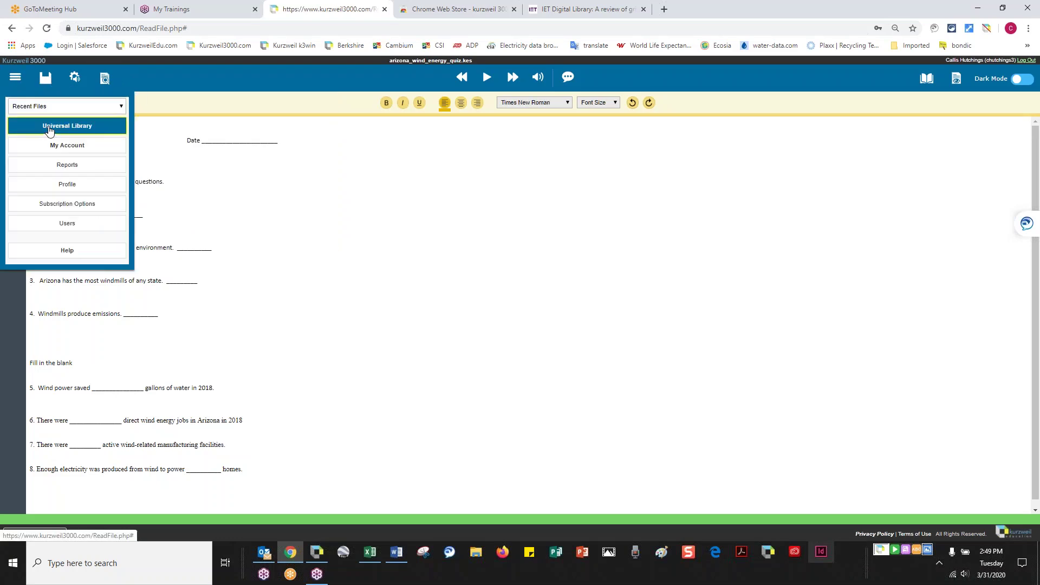
Step: Open arizona.pdf.kes from the Universal Library's public folder and enter the document password
left_click(50, 129)
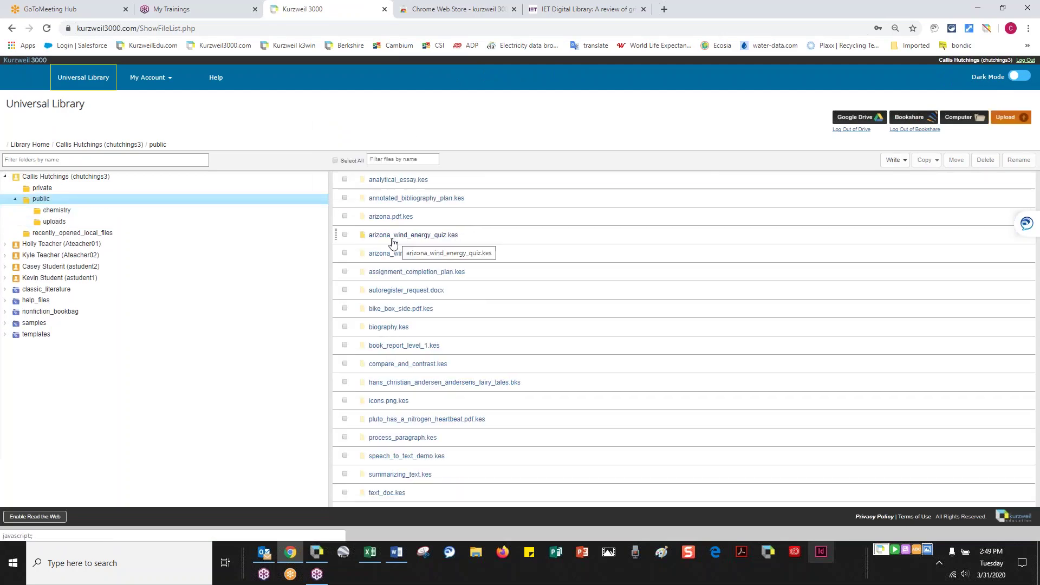
left_click(386, 219)
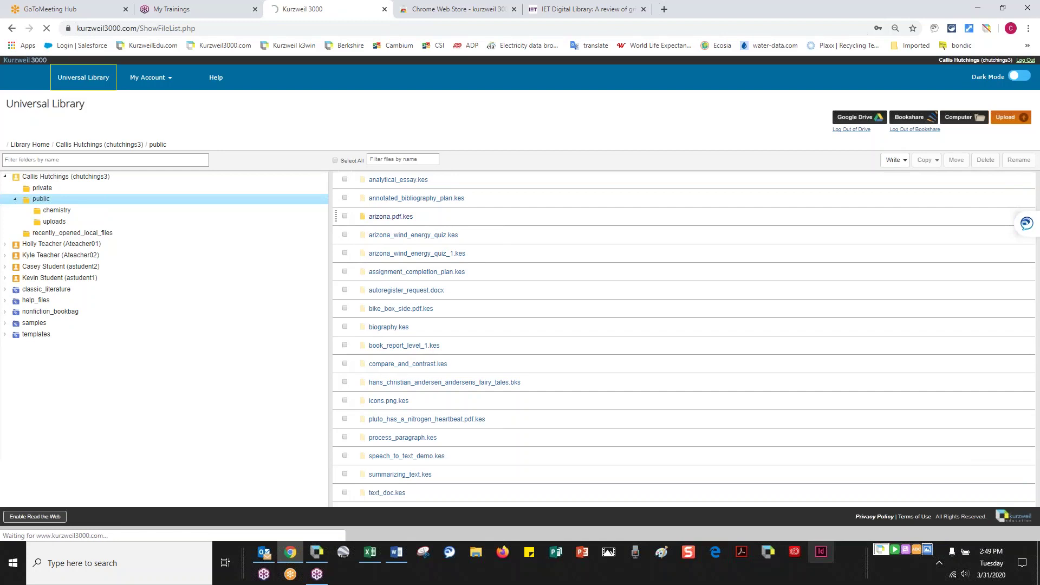
type("•••••")
key("Return")
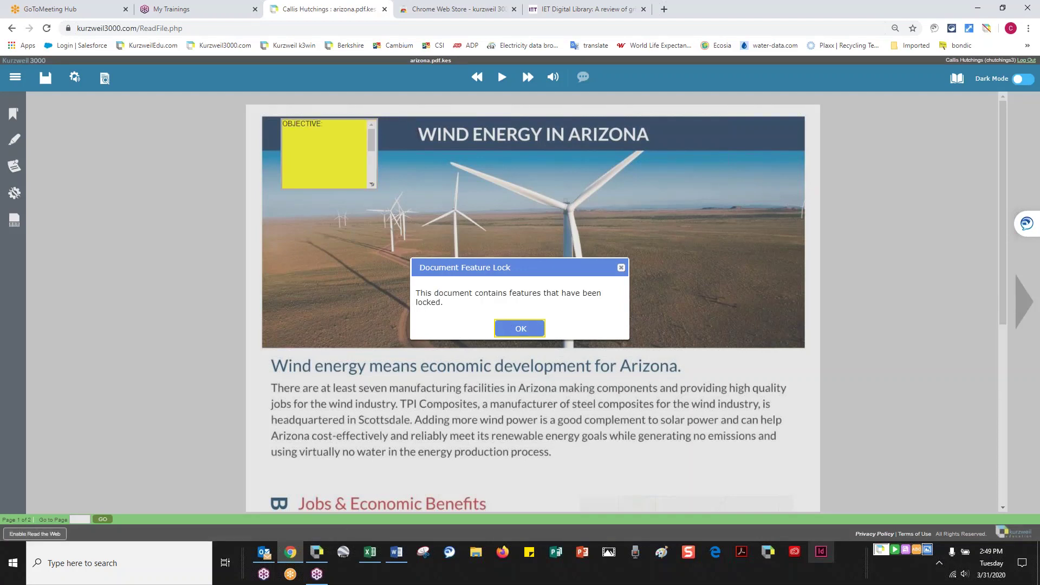
Step: Dismiss the locked-features notice and look over the download format list without choosing one
left_click(523, 331)
left_click(104, 79)
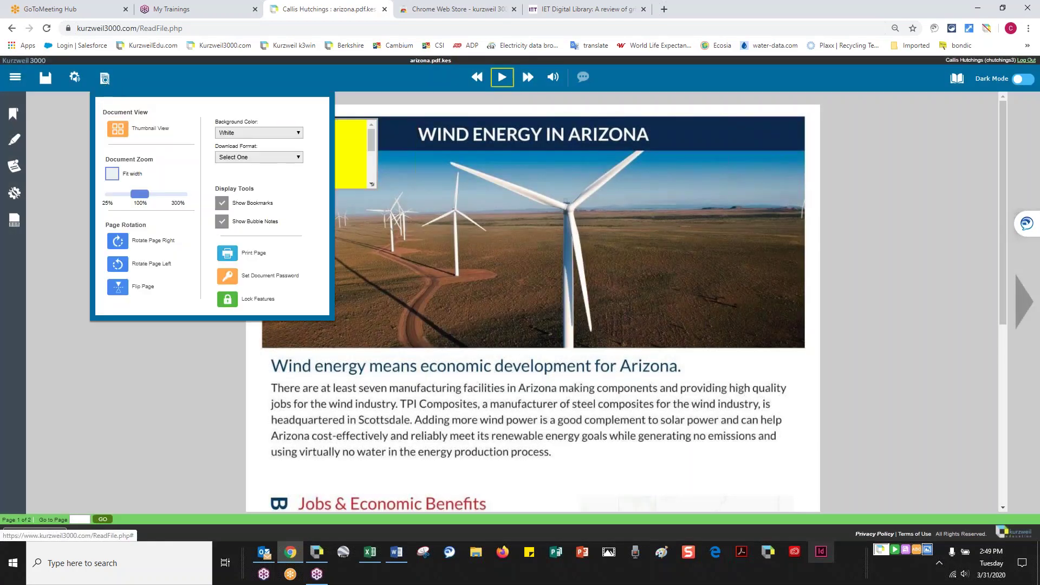
left_click(272, 157)
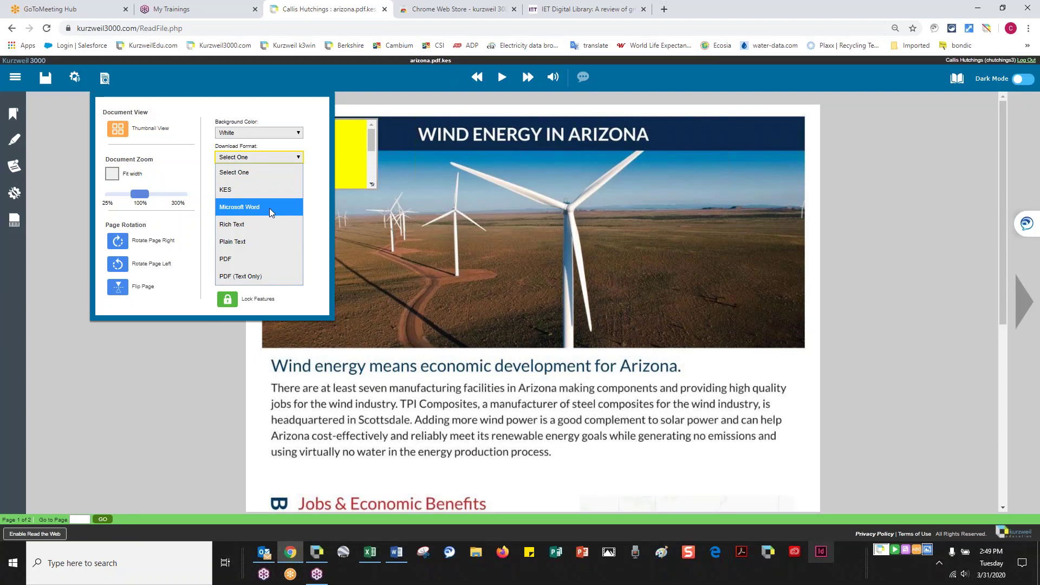
left_click(261, 276)
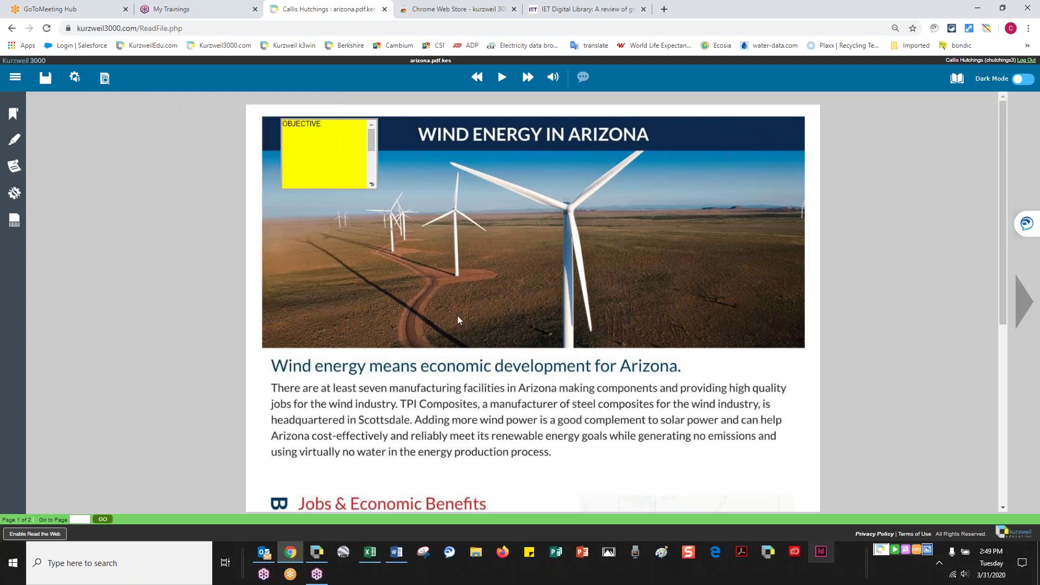
scroll(428, 282, "down", 5)
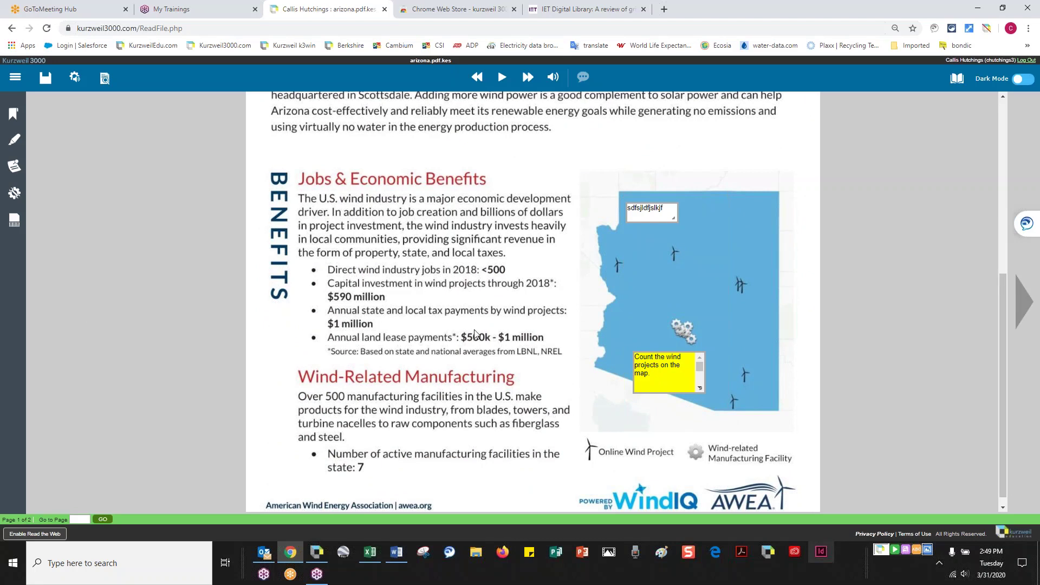
scroll(465, 332, "up", 2)
scroll(465, 332, "up", 3)
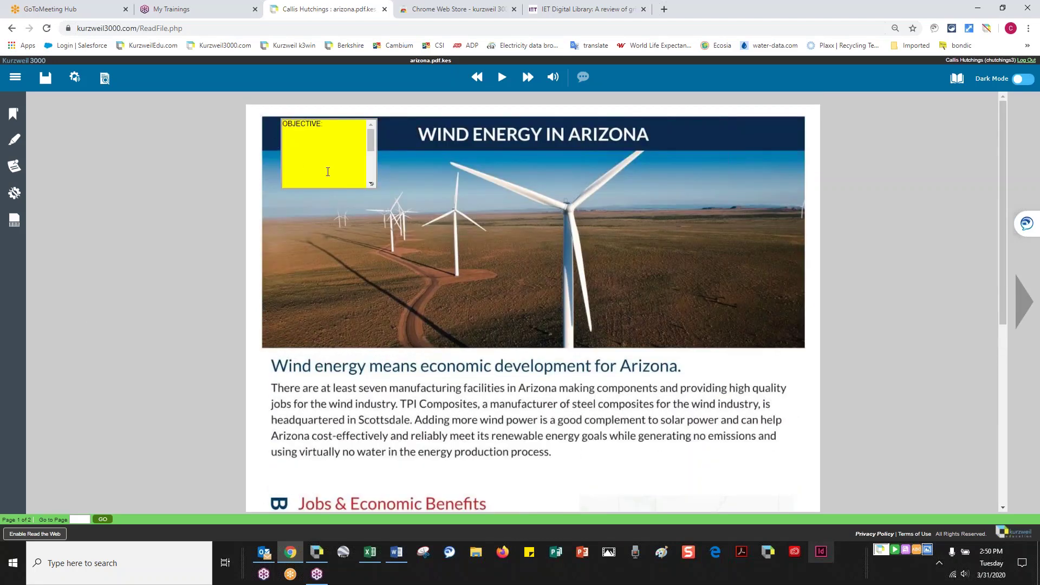
Step: Set Download Format to Microsoft Word and download the document as a Word file
left_click(104, 79)
left_click(285, 157)
left_click(258, 205)
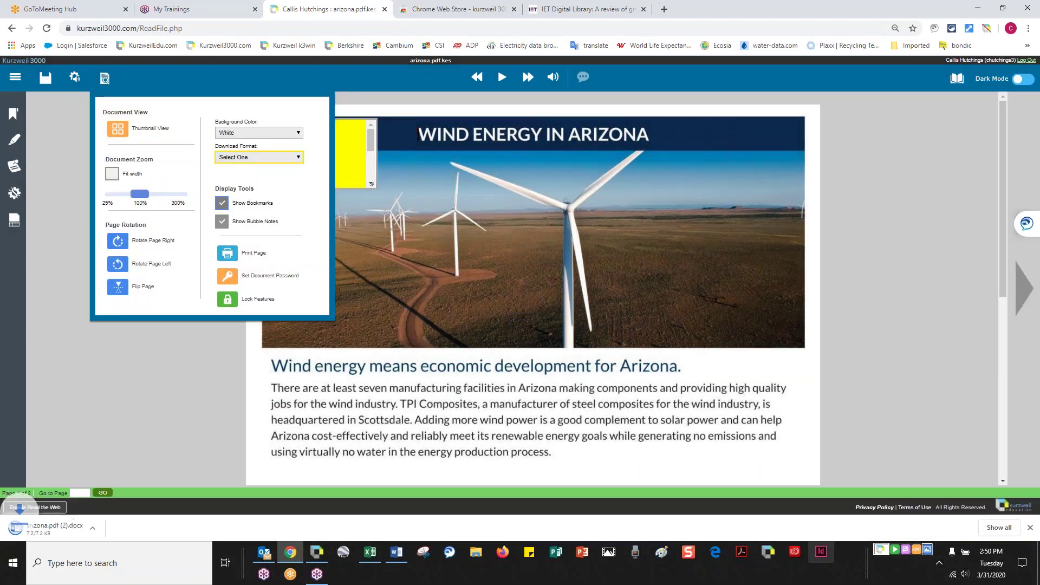
left_click(81, 531)
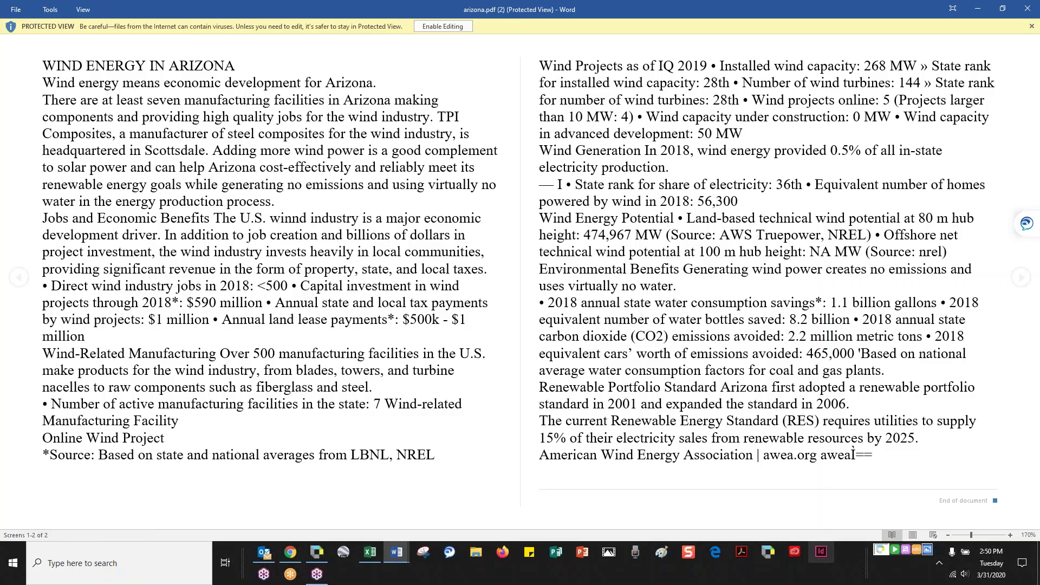
Step: Close the downloaded arizona.pdf in Word, then switch between Word notes and the browser, ending on the browser
left_click(1032, 26)
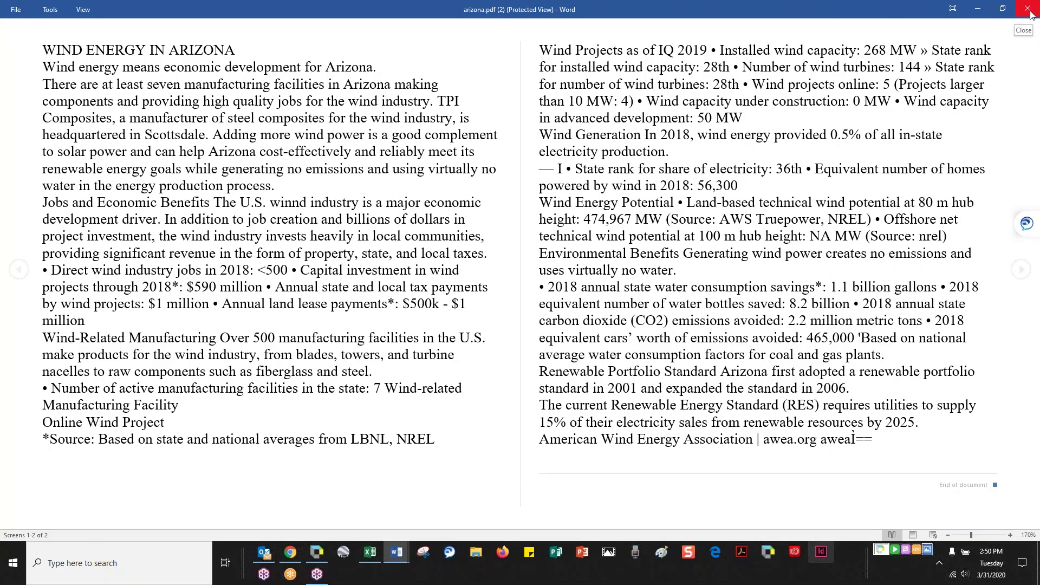
left_click(1028, 9)
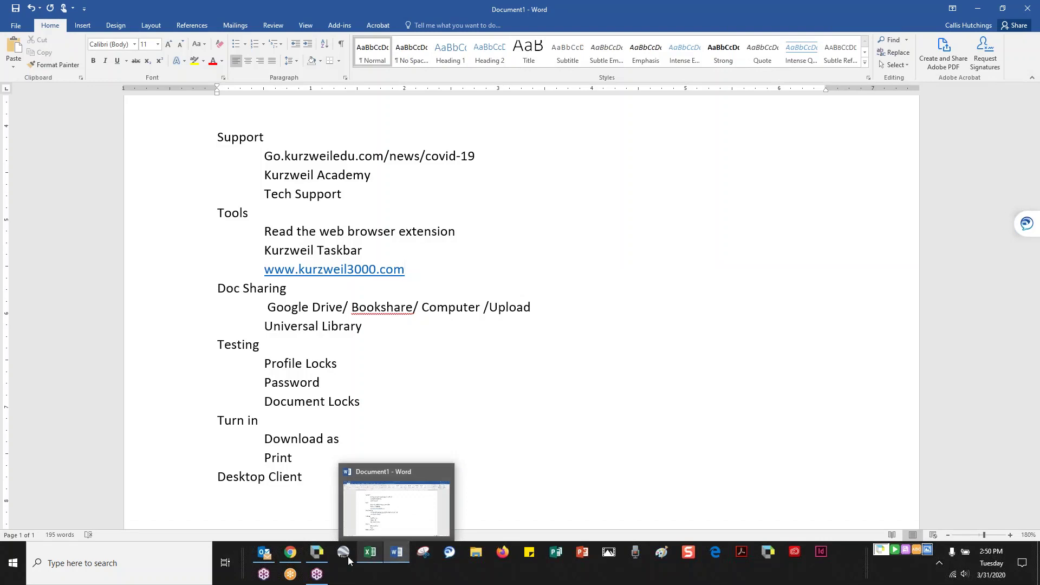
mouse_move(291, 552)
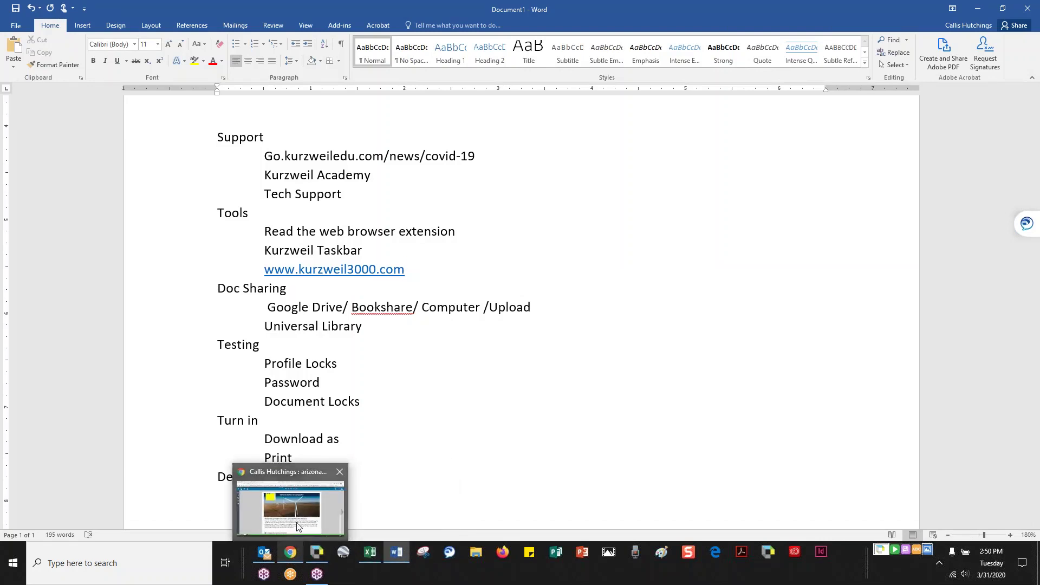
left_click(297, 527)
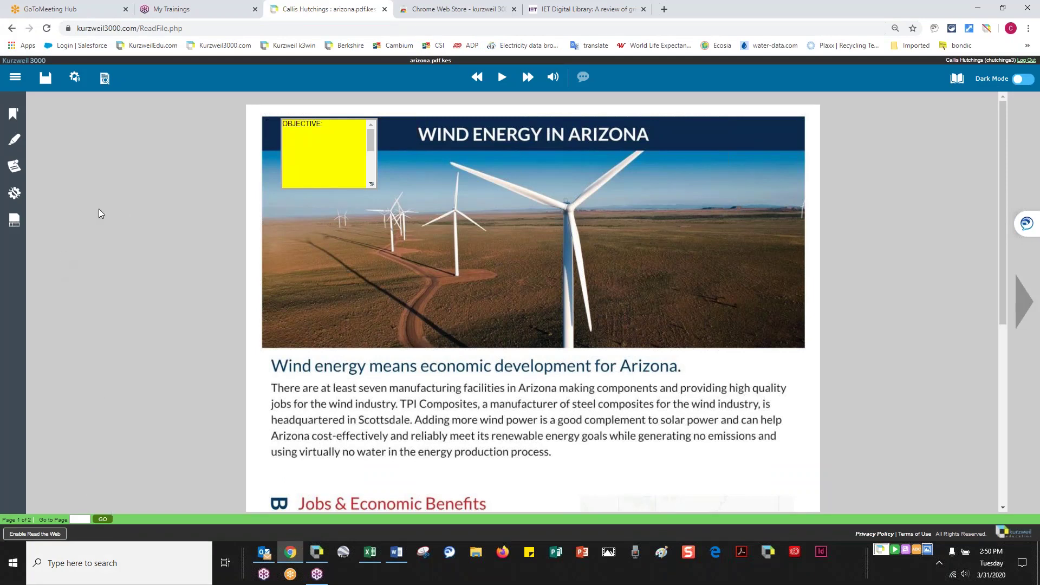
left_click(397, 551)
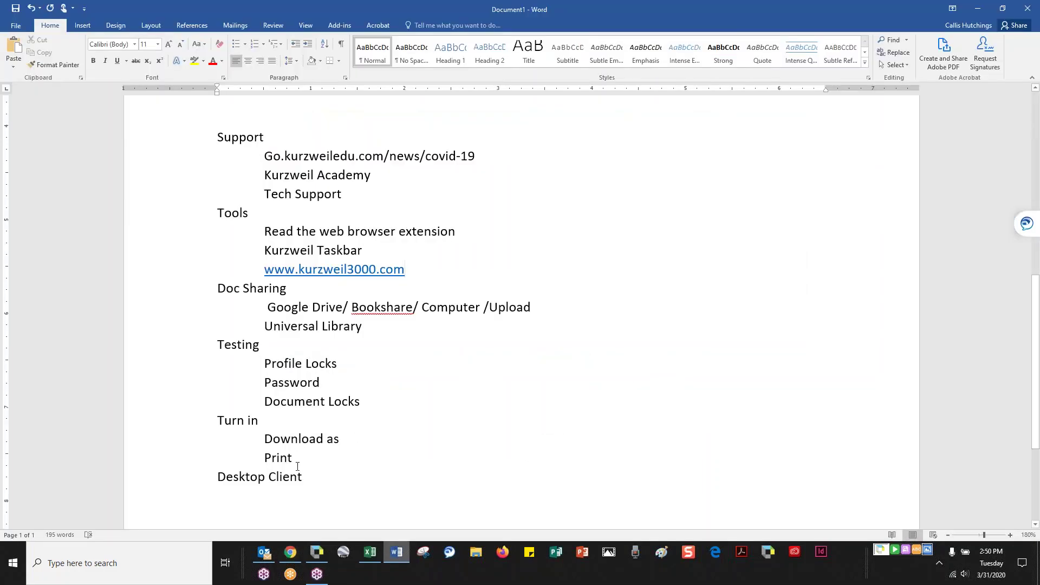
left_click(291, 558)
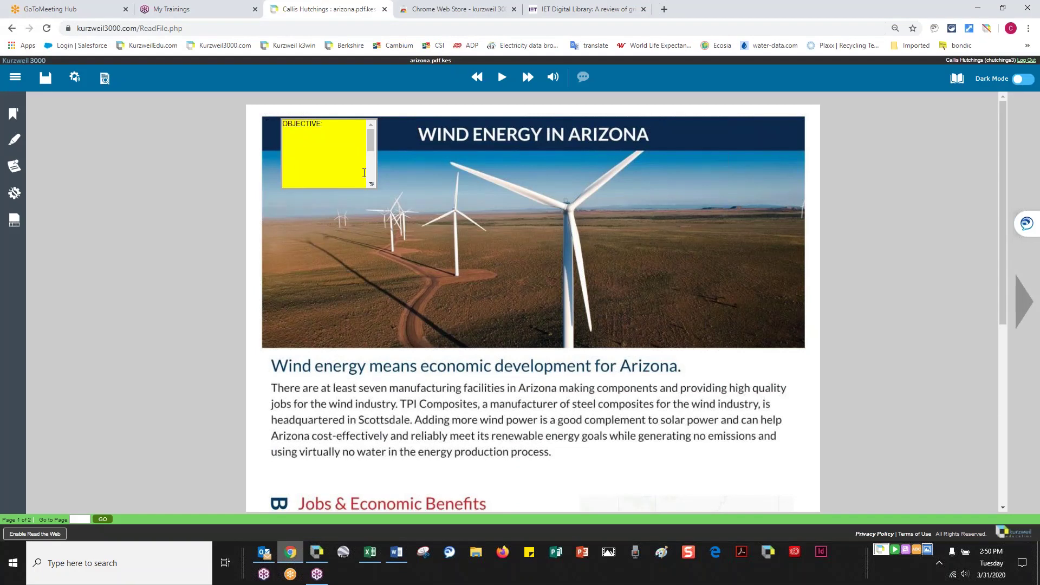
Step: Check the document view settings, then bring up the Kurzweil 3000 desktop client
left_click(105, 80)
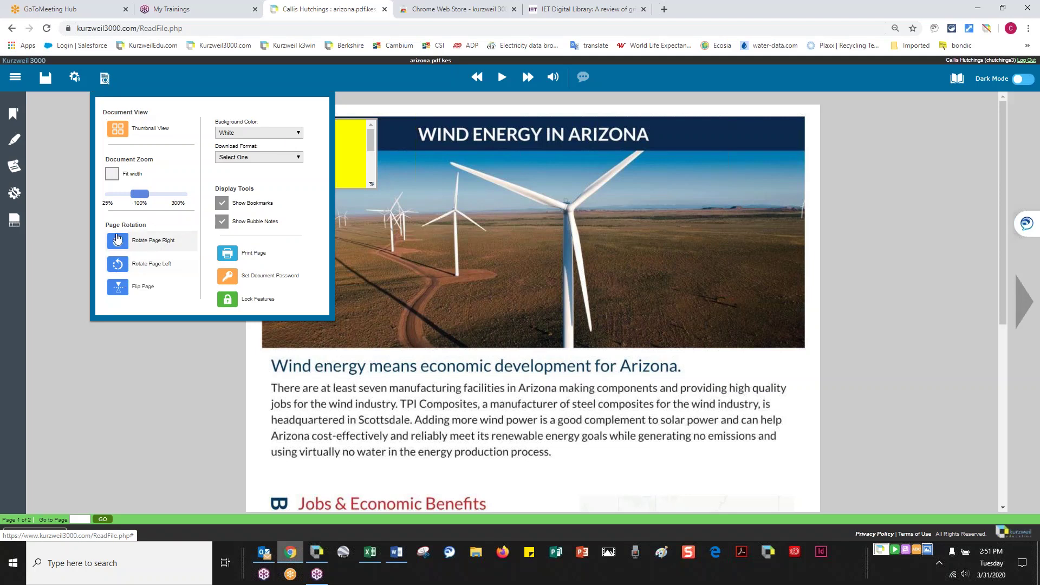
left_click(147, 350)
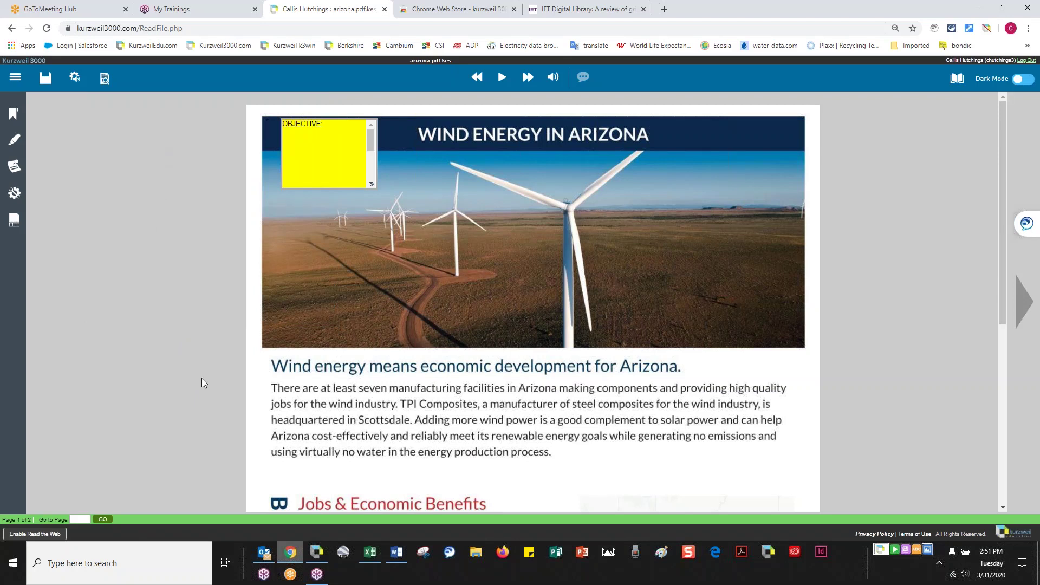
left_click(318, 551)
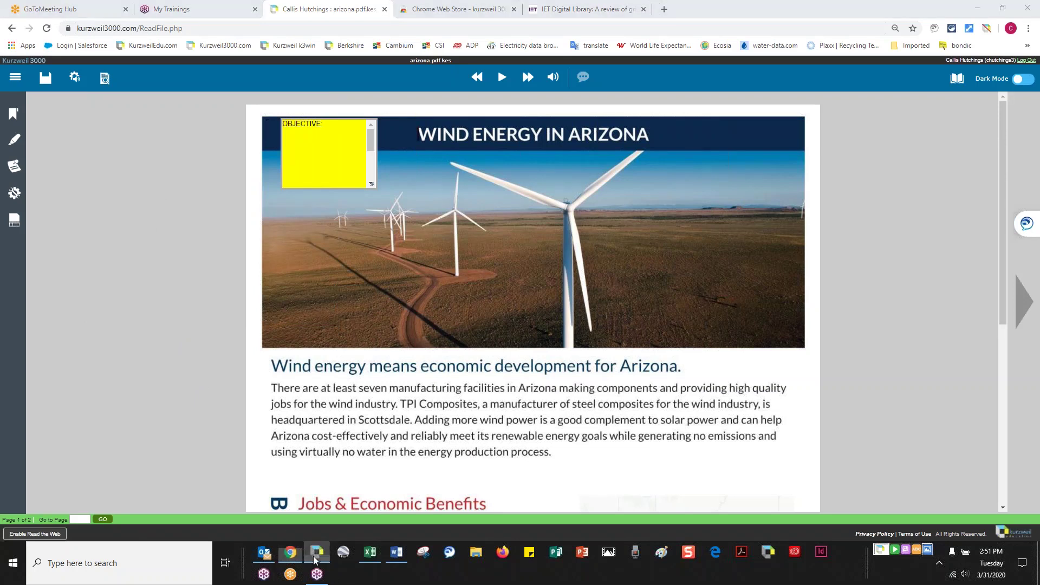
Step: Maximize the desktop client, view the start page, then return to the Hydrogen-Powered Cars page
left_click(719, 91)
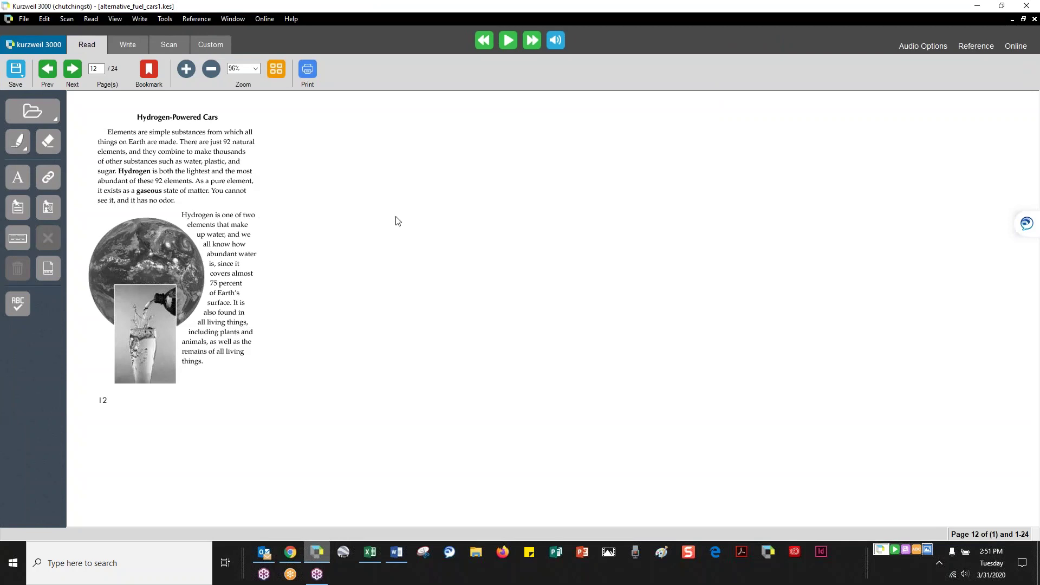
left_click(33, 43)
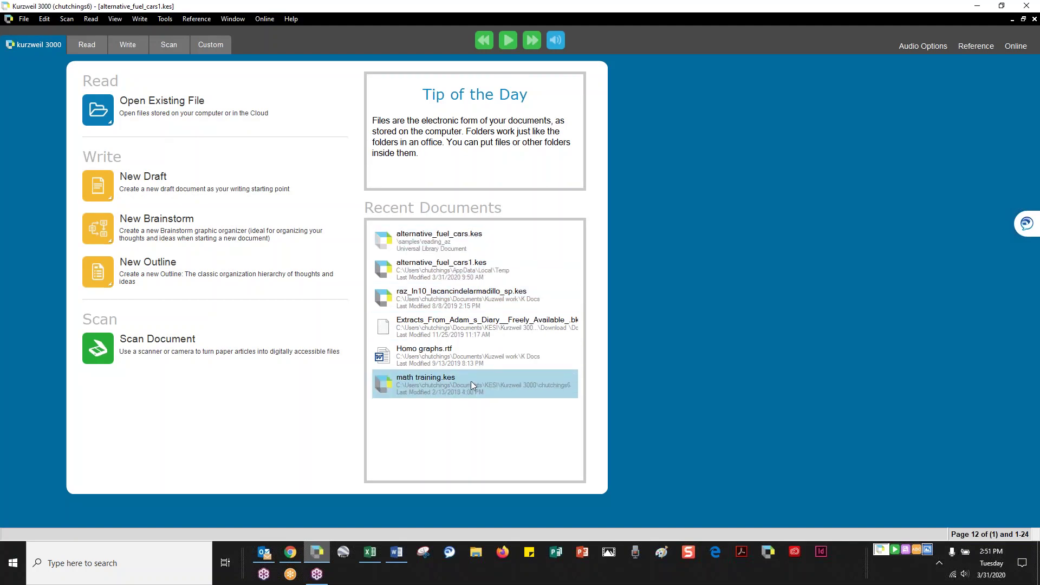
mouse_move(121, 114)
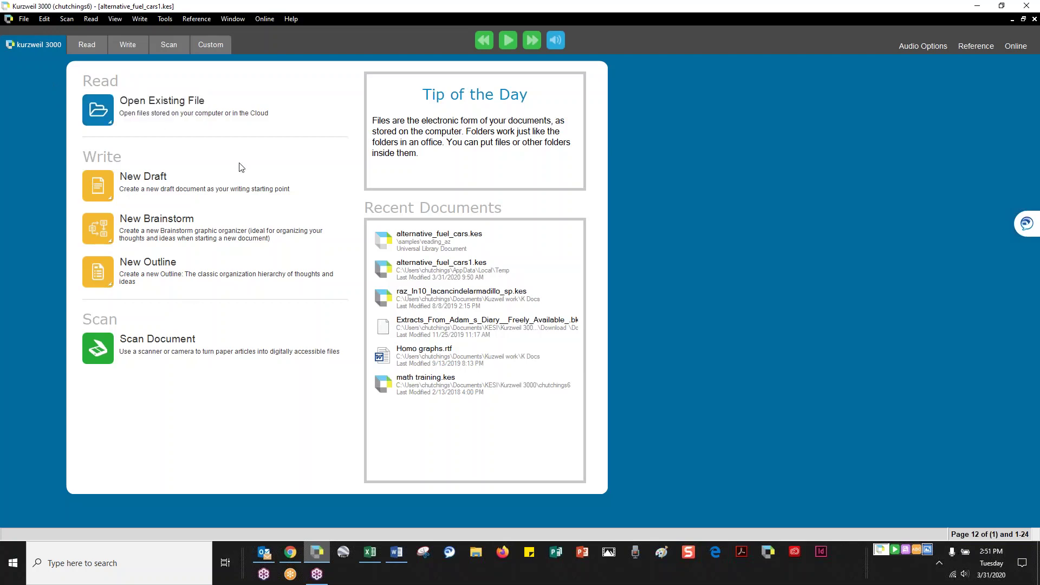
left_click(89, 41)
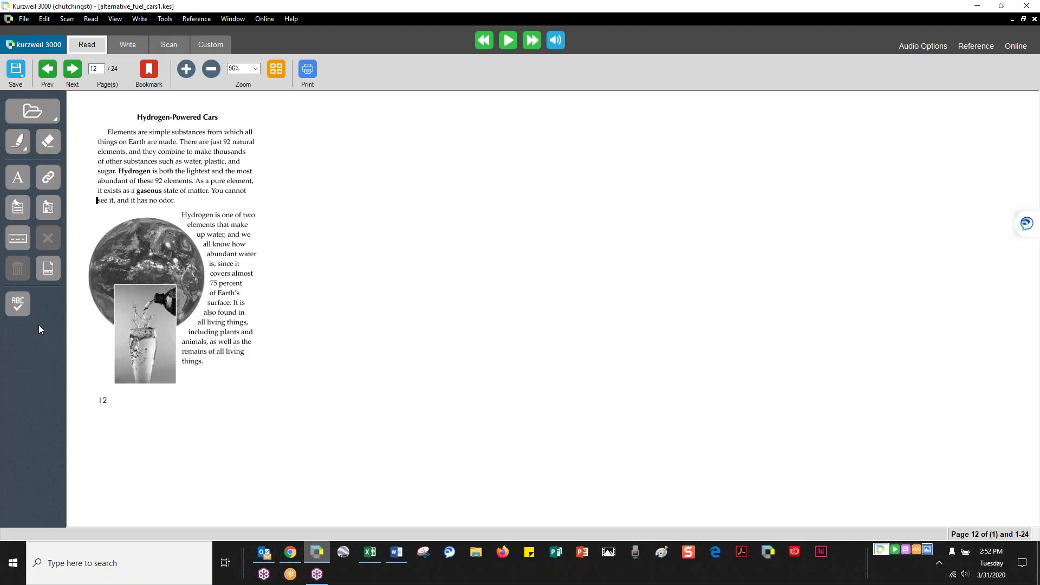
Step: Delete the Open Column Notes button from the reading toolbar
left_click(49, 268)
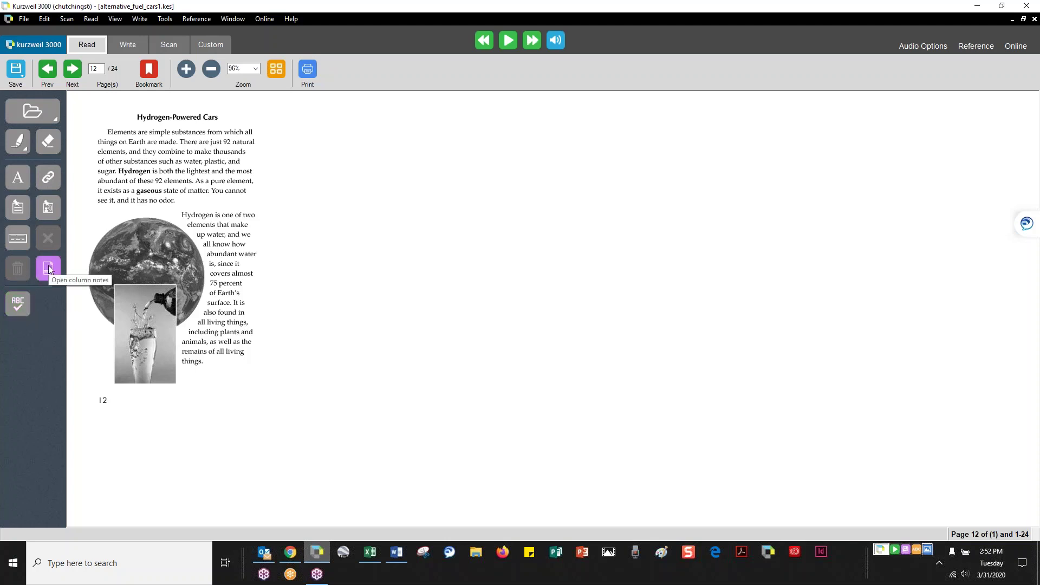
right_click(49, 269)
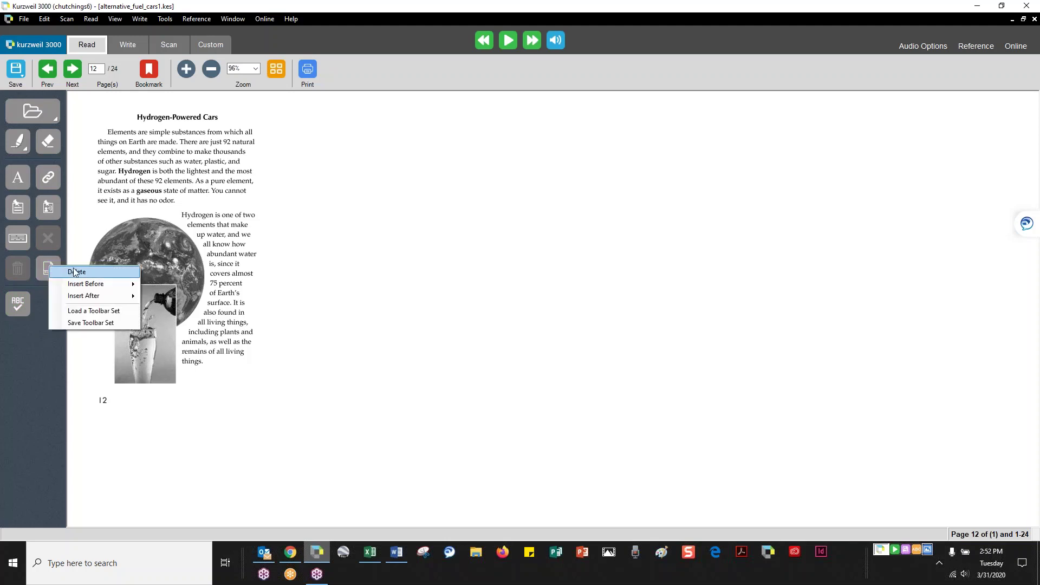
left_click(75, 272)
Step: Browse the toolbar's Insert at Beginning submenus and dismiss them without adding a tool
right_click(34, 377)
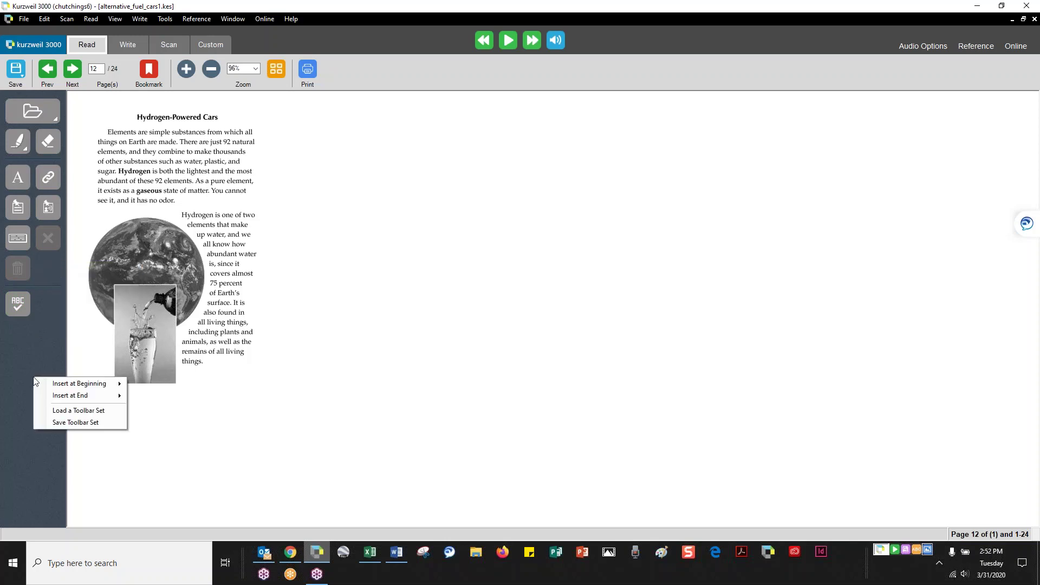
mouse_move(112, 385)
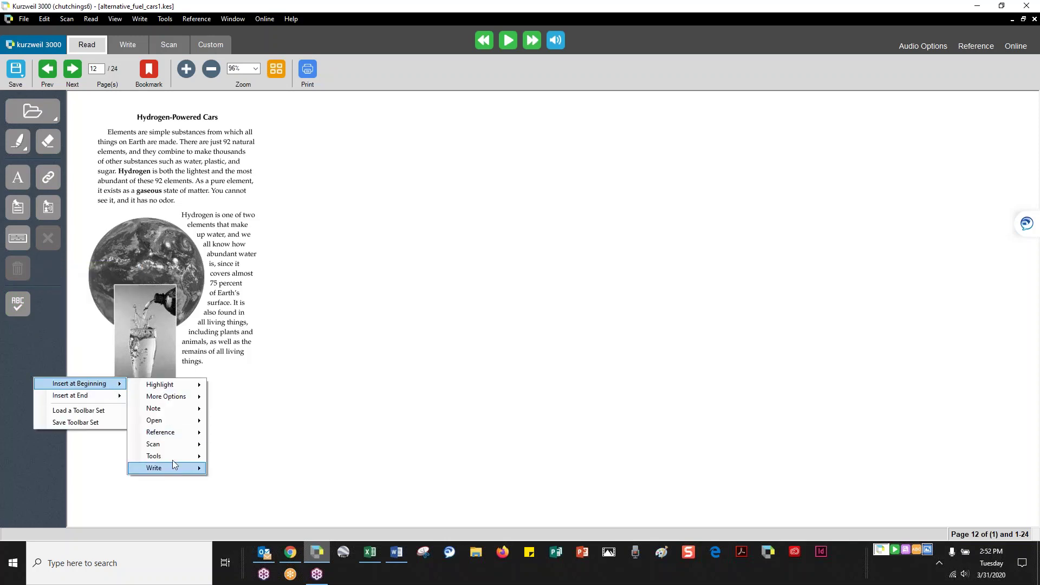
mouse_move(174, 452)
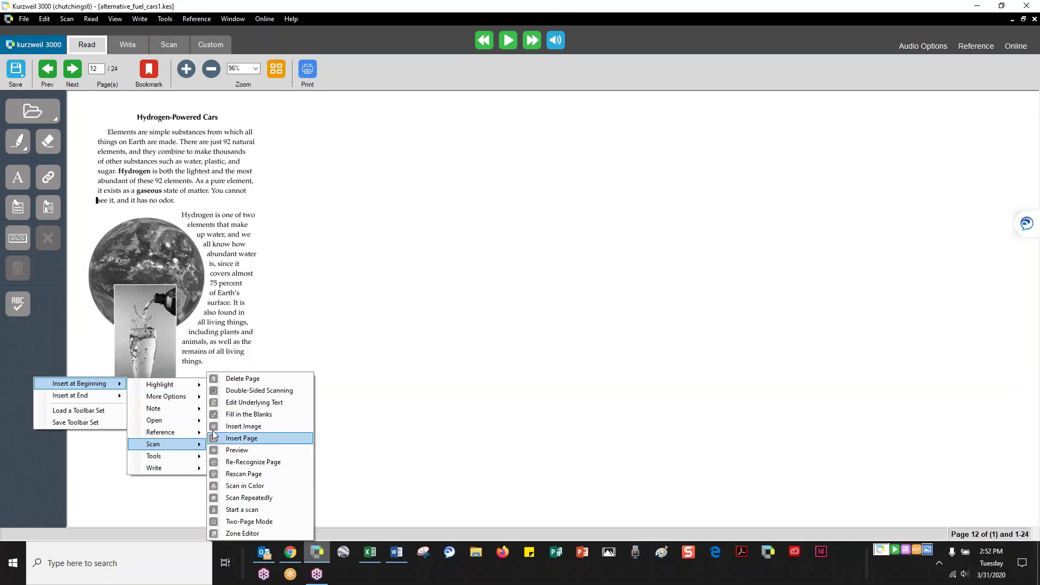
left_click(34, 354)
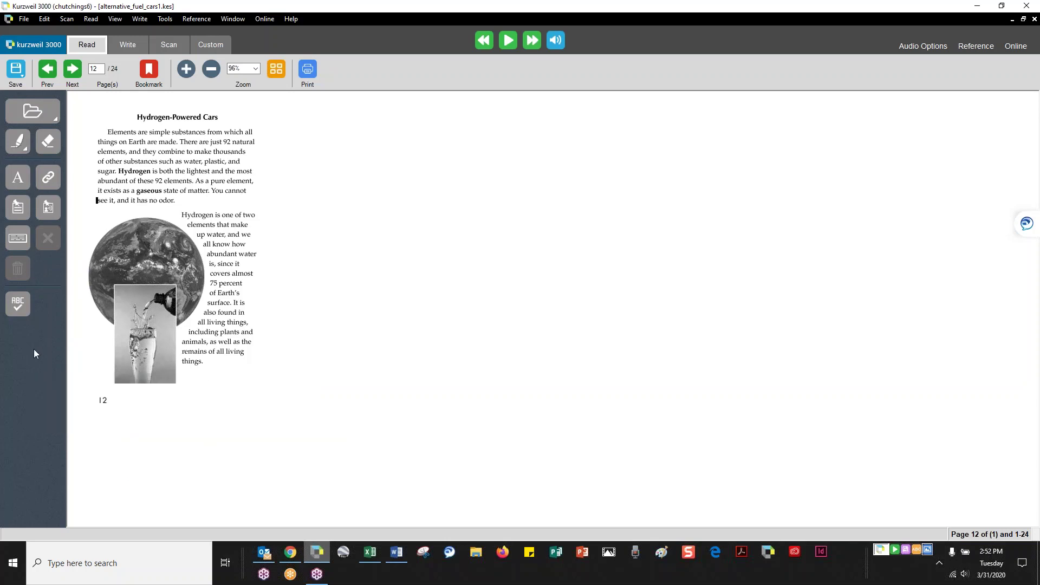
left_click(128, 44)
left_click(166, 47)
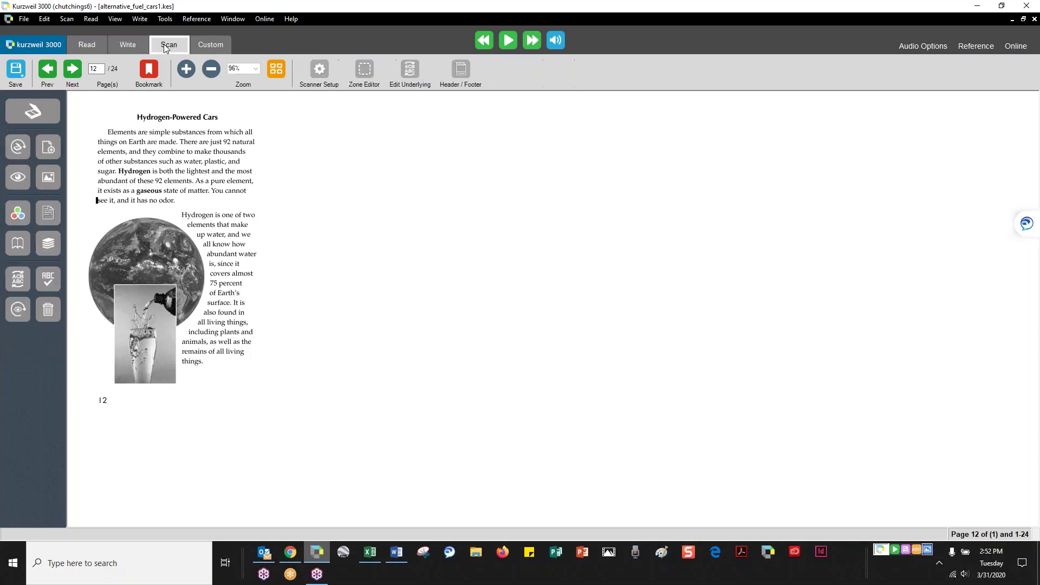
left_click(215, 47)
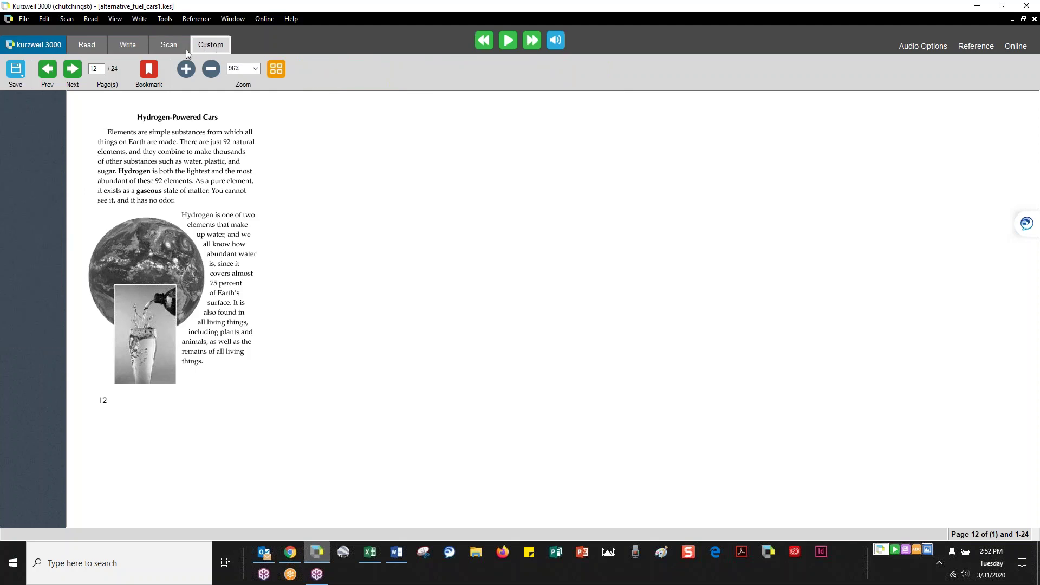
left_click(170, 46)
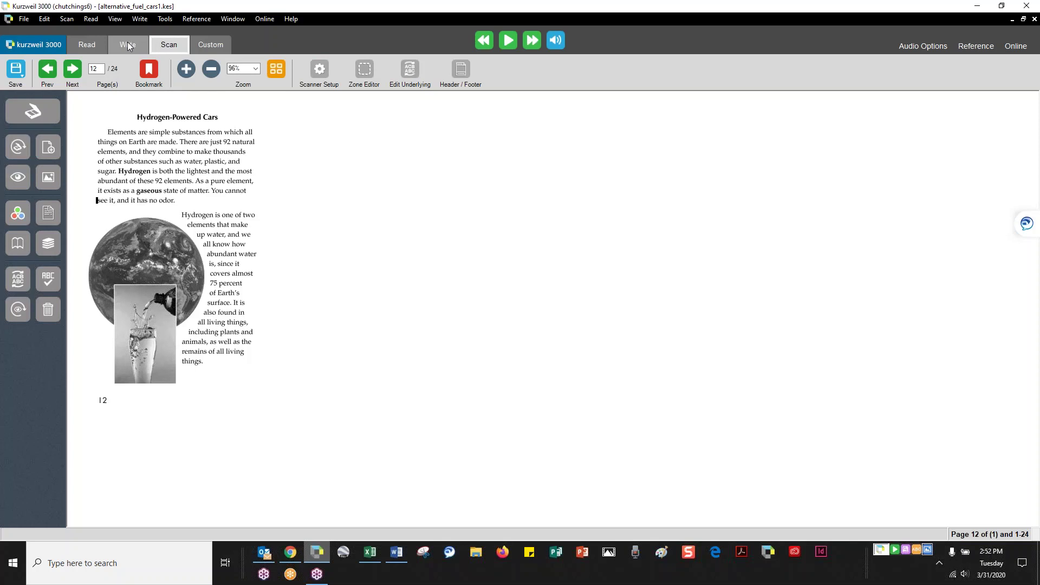
left_click(128, 43)
left_click(87, 44)
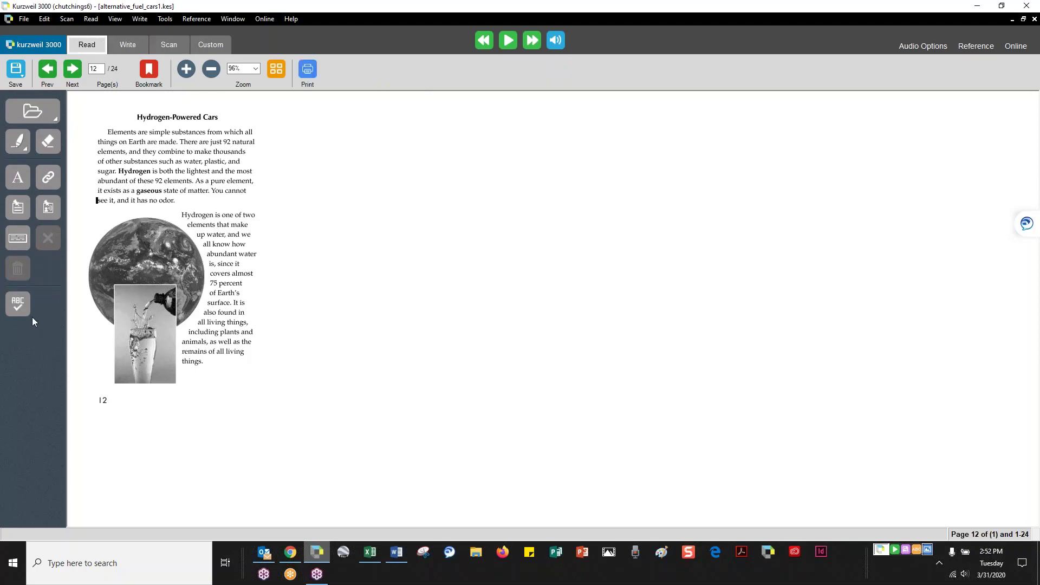
Step: Accept Create Audio File settings for alternative_fuel_cars1.mp3 at Best quality, then cancel the dialog
left_click(22, 19)
mouse_move(68, 247)
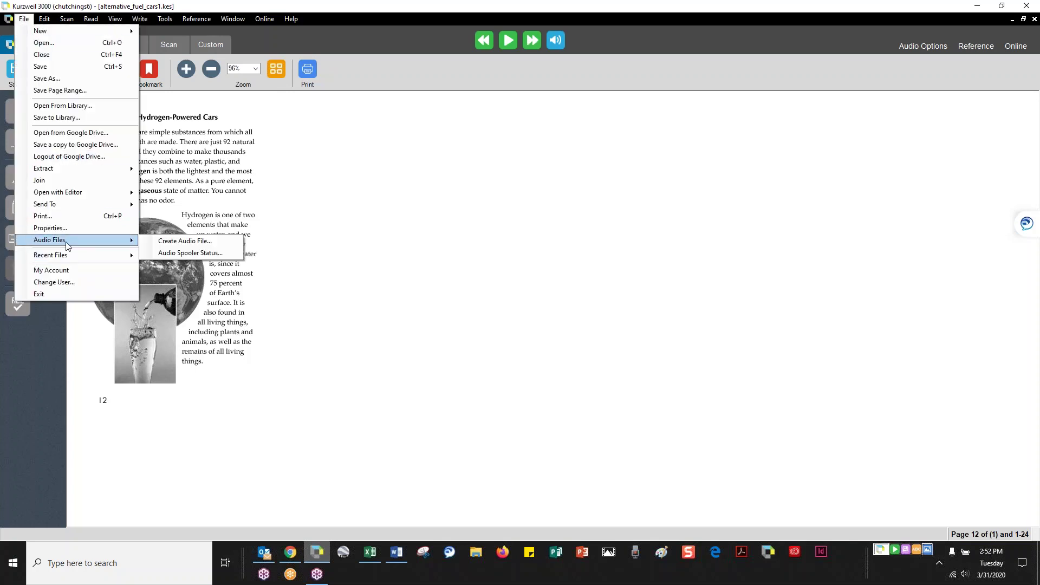
left_click(199, 242)
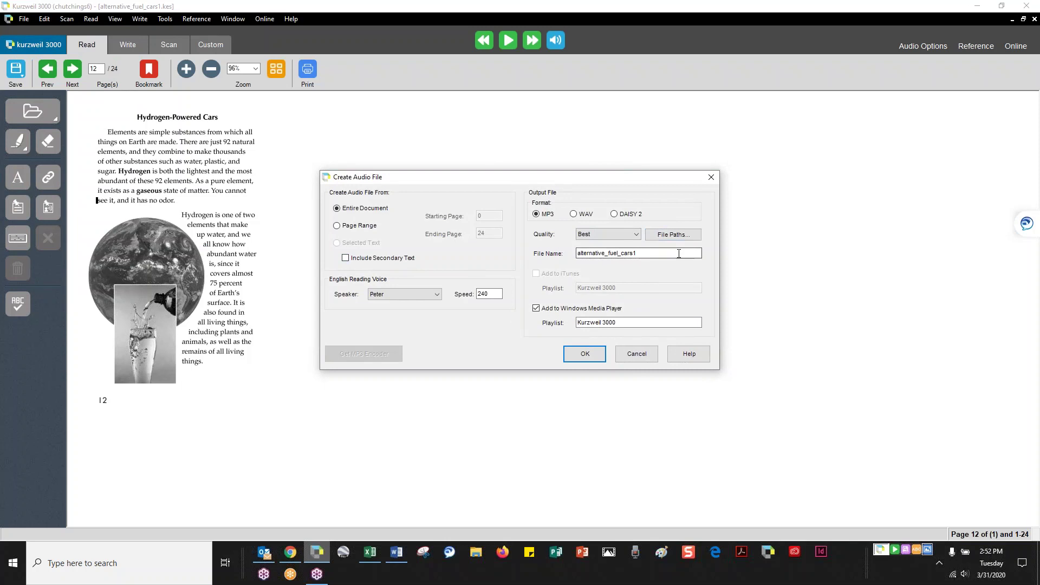
left_click(590, 355)
left_click(567, 314)
left_click(635, 354)
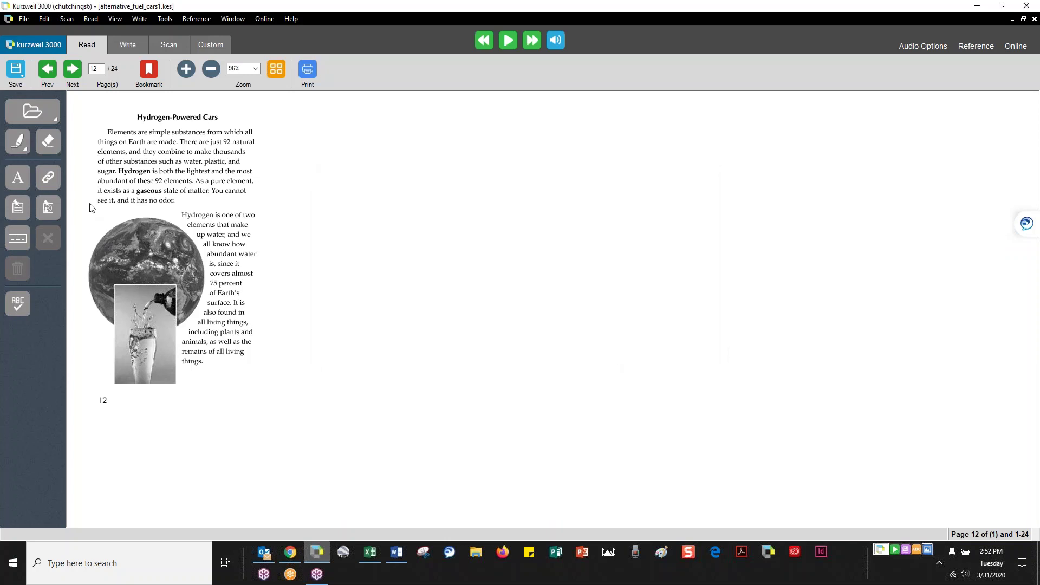
Step: Open the Tools menu listing spell check, word prediction and options
left_click(165, 19)
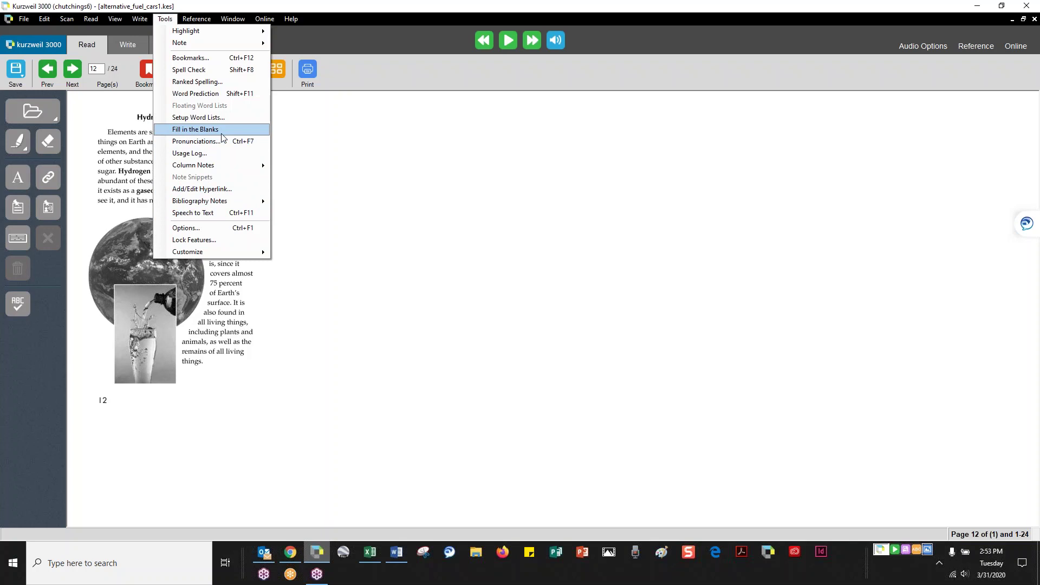
Step: Open the program Options and browse the Reading, Text Display and Image pages
left_click(192, 228)
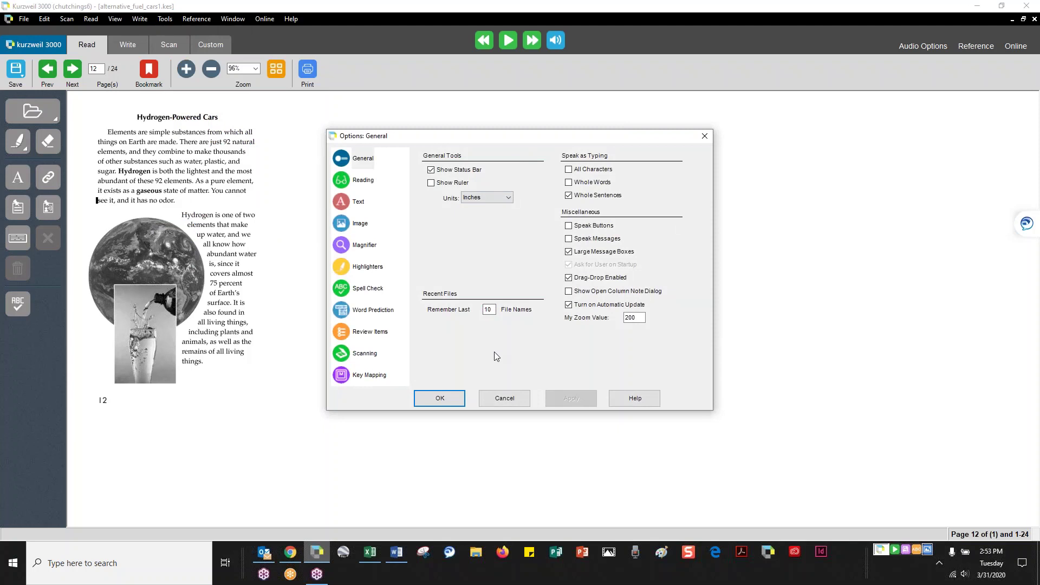
left_click(341, 179)
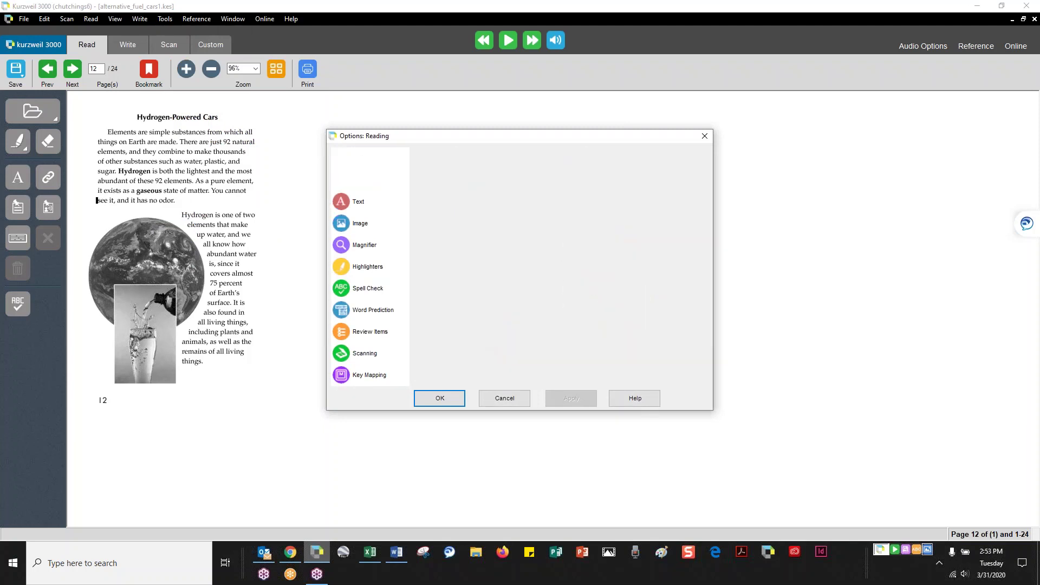
left_click(339, 203)
left_click(340, 231)
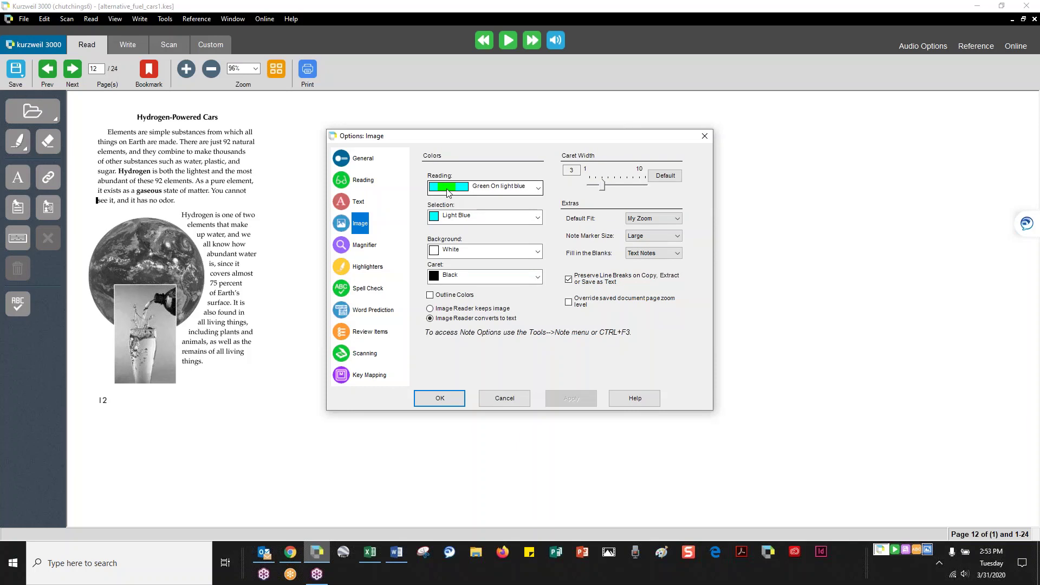
Step: Revisit the Text and Reading pages, then turn on Speak Buttons in General options
left_click(341, 205)
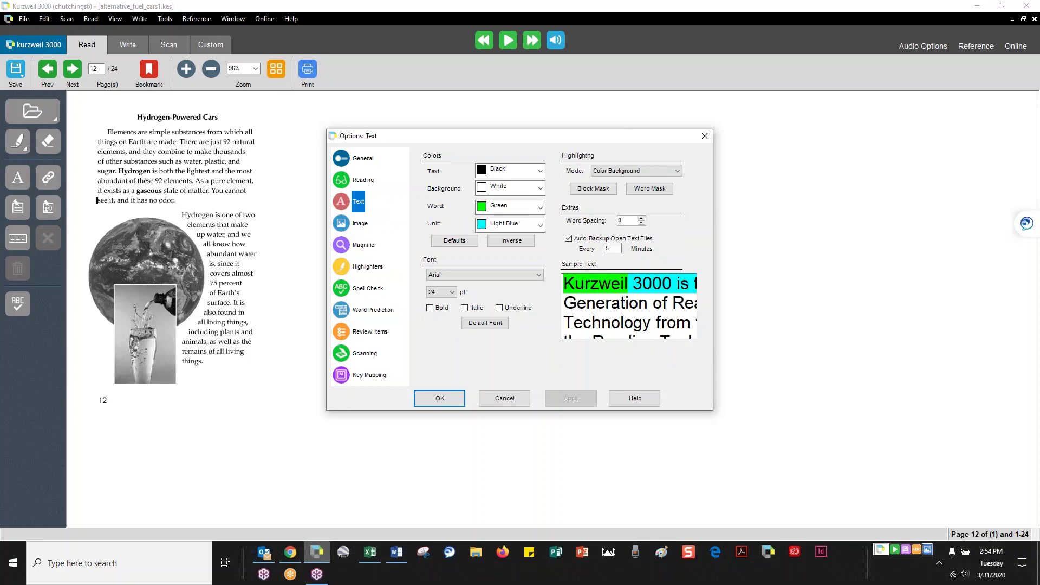
left_click(343, 182)
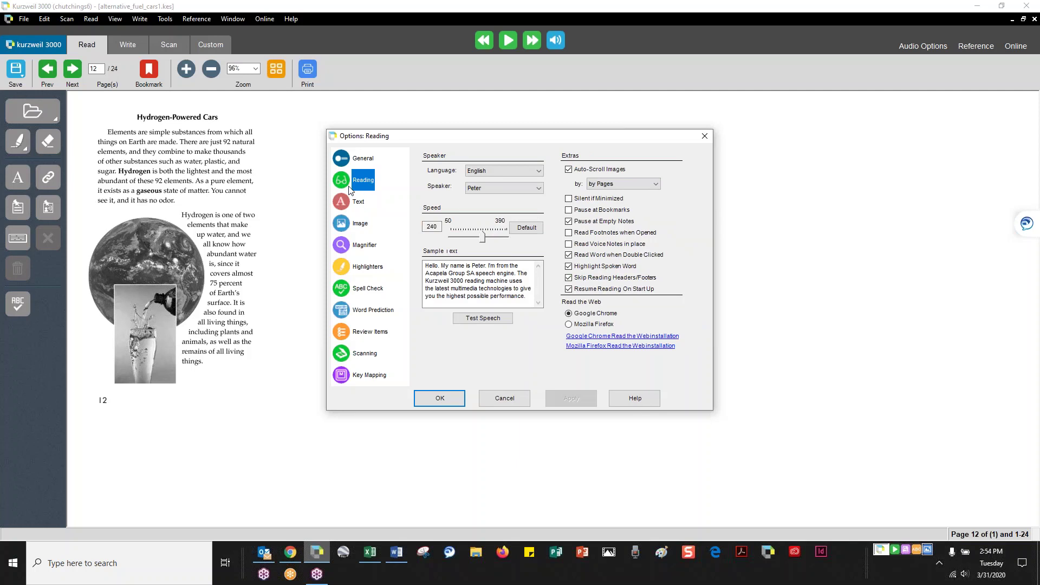
left_click(342, 159)
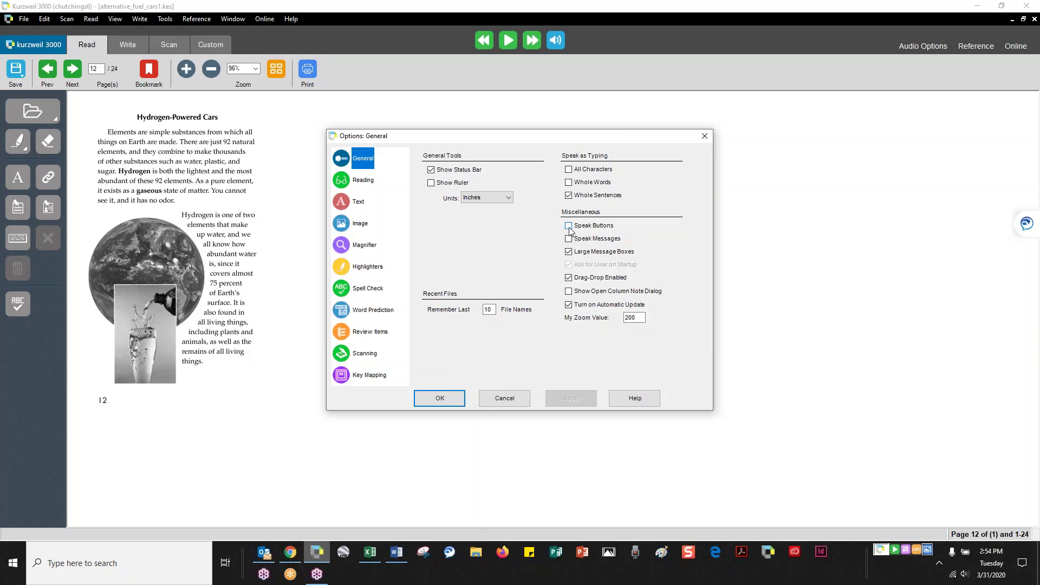
left_click(569, 226)
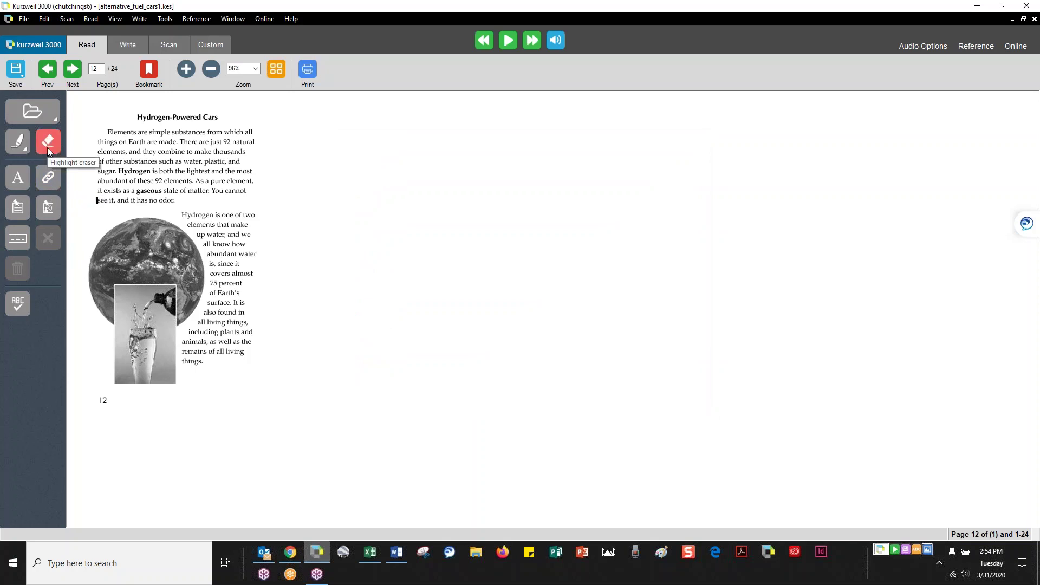
Step: Reopen Options from the Tools menu, switch Speak Buttons off, and close the window
left_click(24, 19)
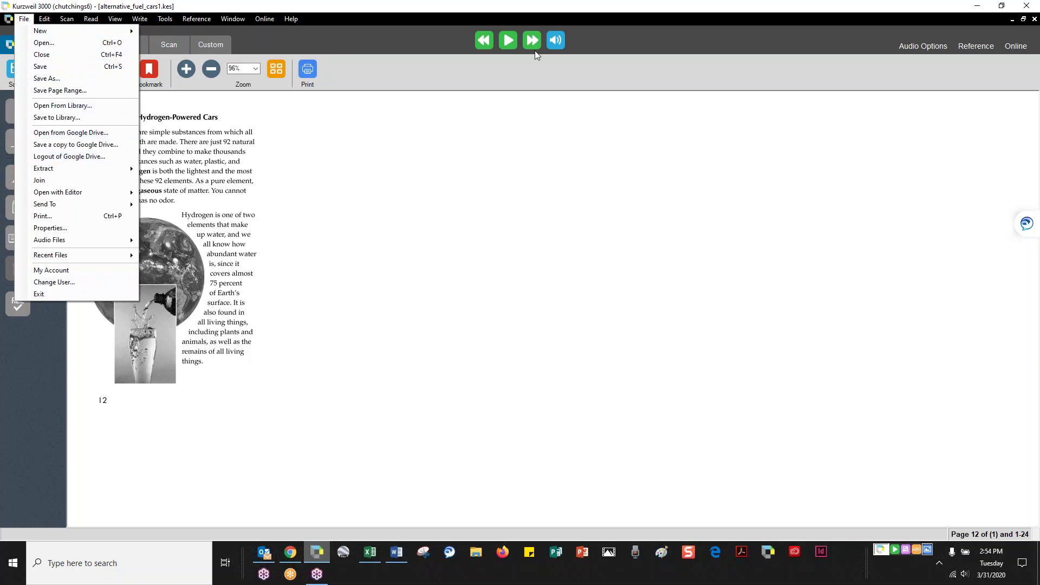
left_click(215, 29)
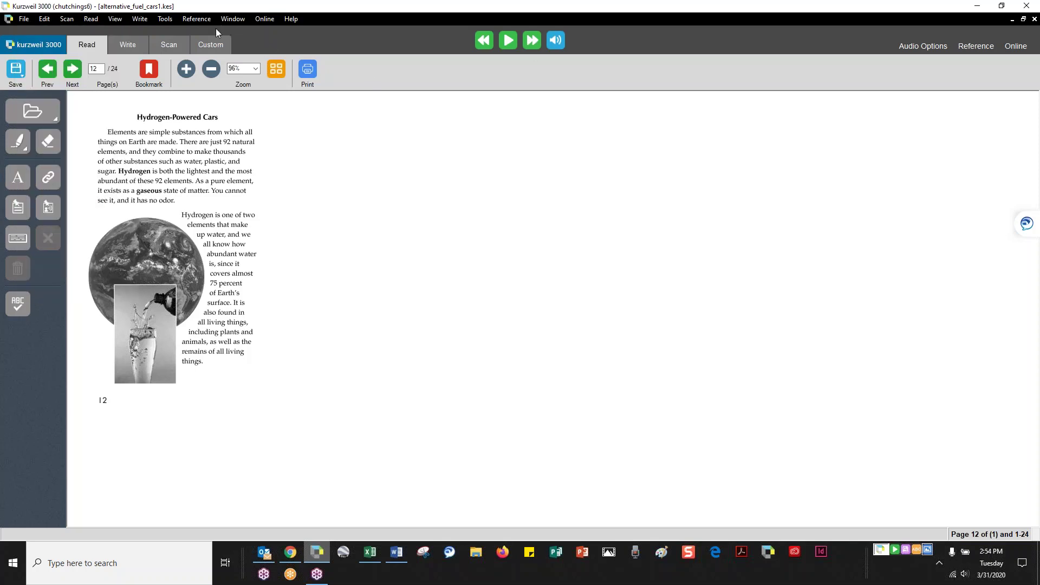
left_click(162, 19)
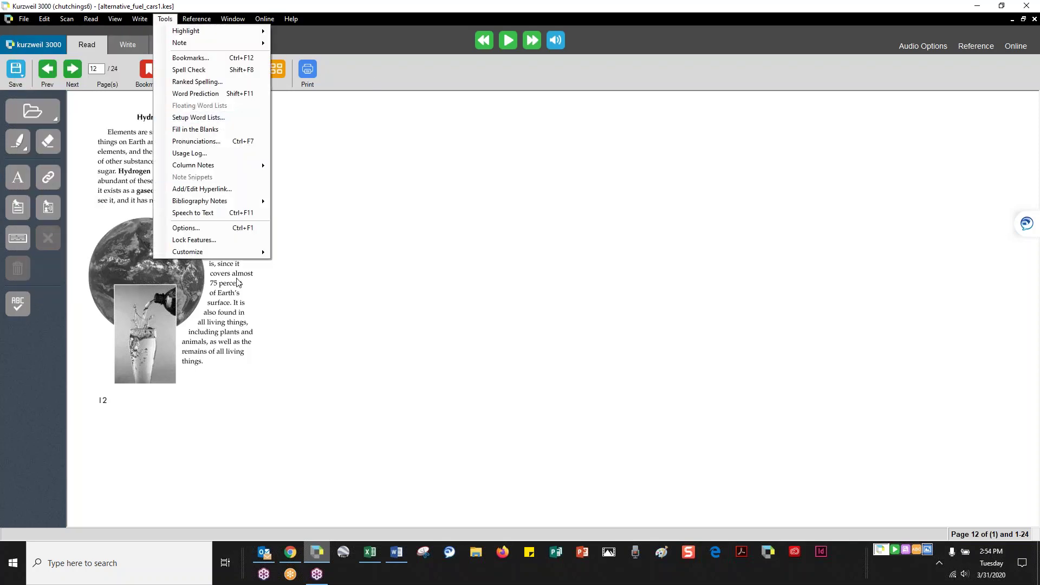
mouse_move(222, 256)
left_click(219, 228)
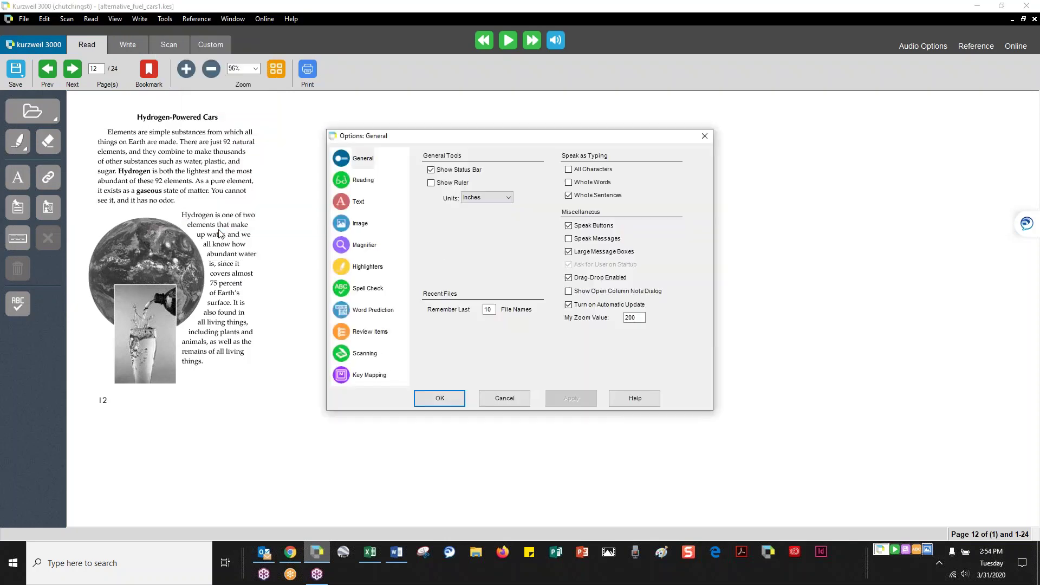
left_click(569, 225)
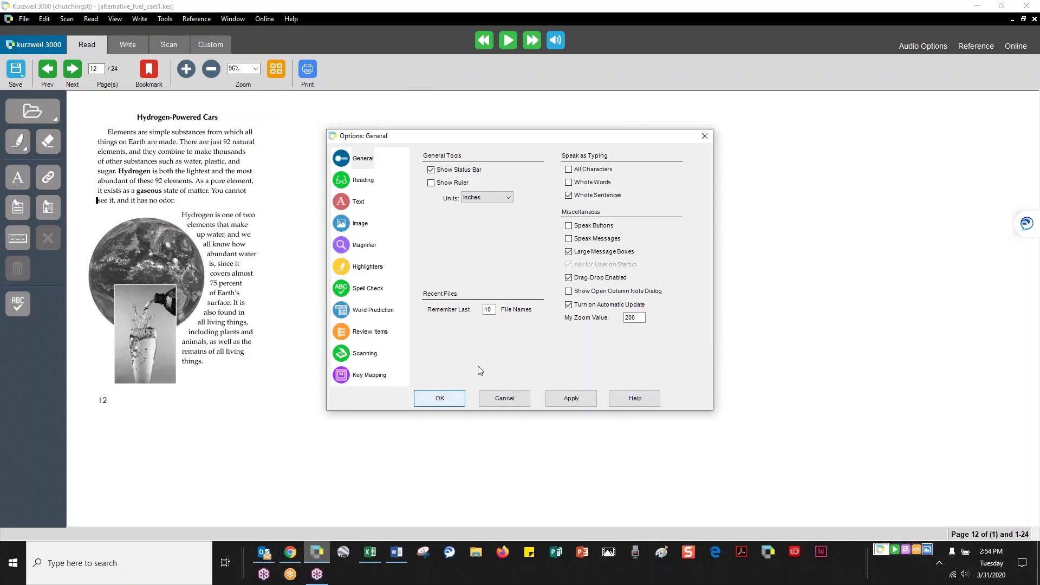
left_click(705, 137)
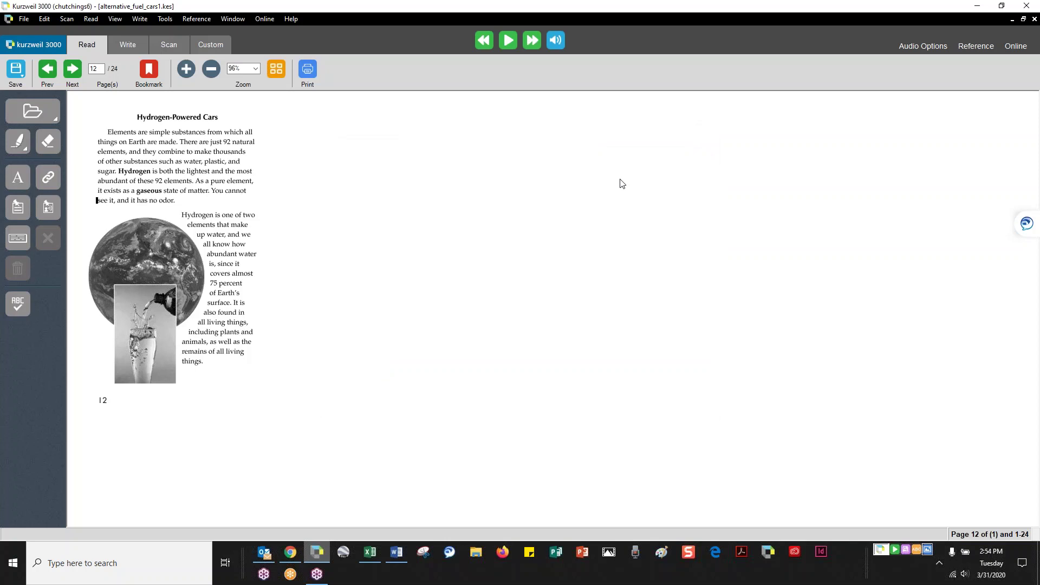
Step: Choose Merriam-Webster Medical Dictionary in Online Reference, cancel it, then bring up the Word notes
left_click(1014, 49)
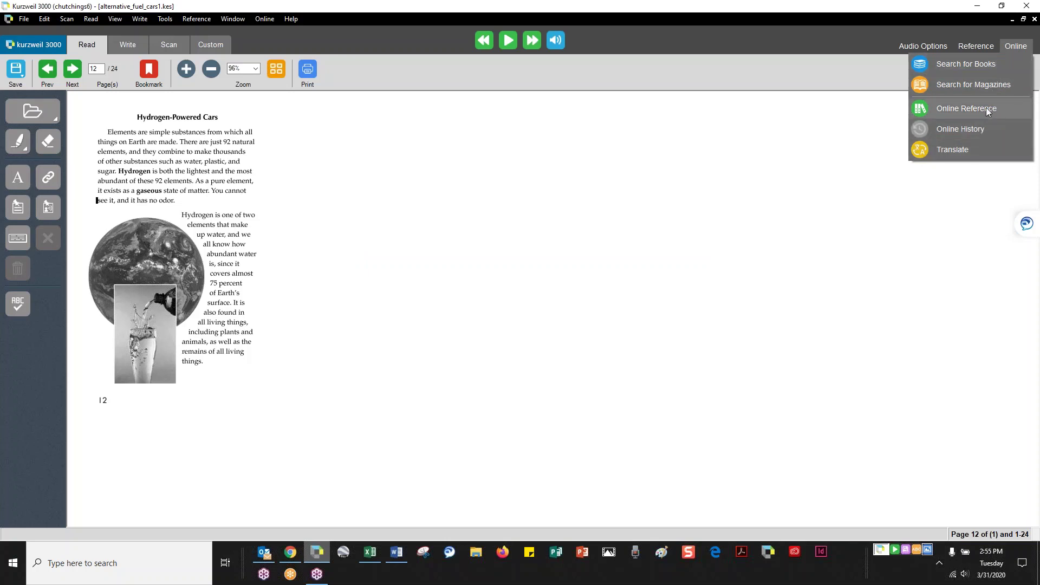
left_click(986, 108)
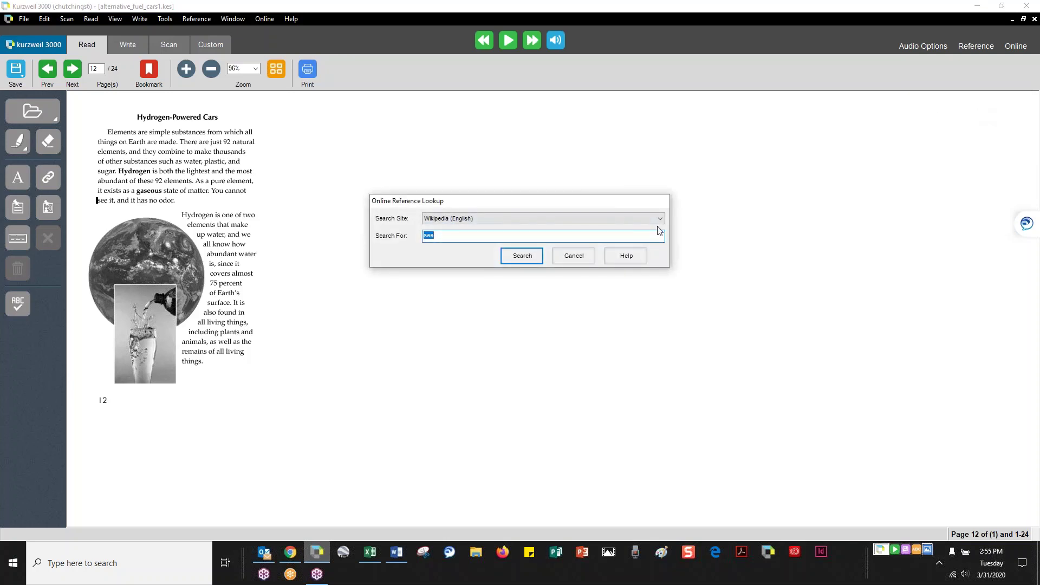
left_click(660, 219)
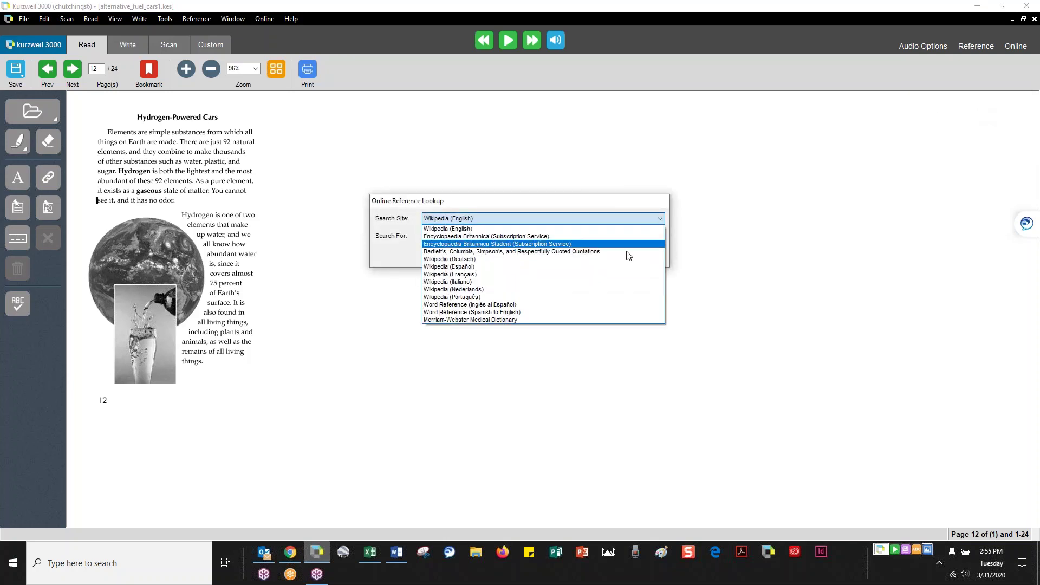
left_click(531, 321)
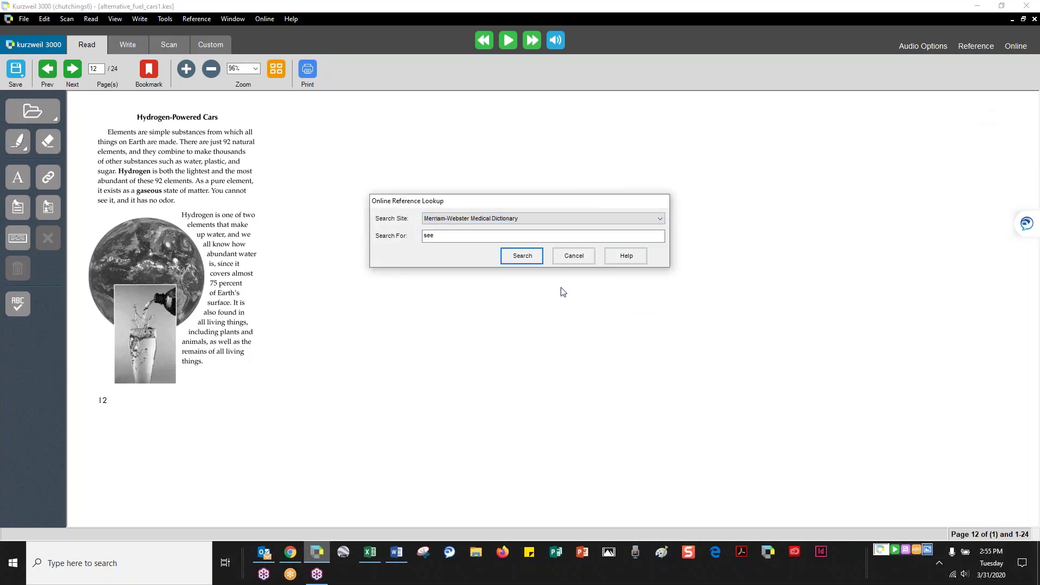
left_click(580, 259)
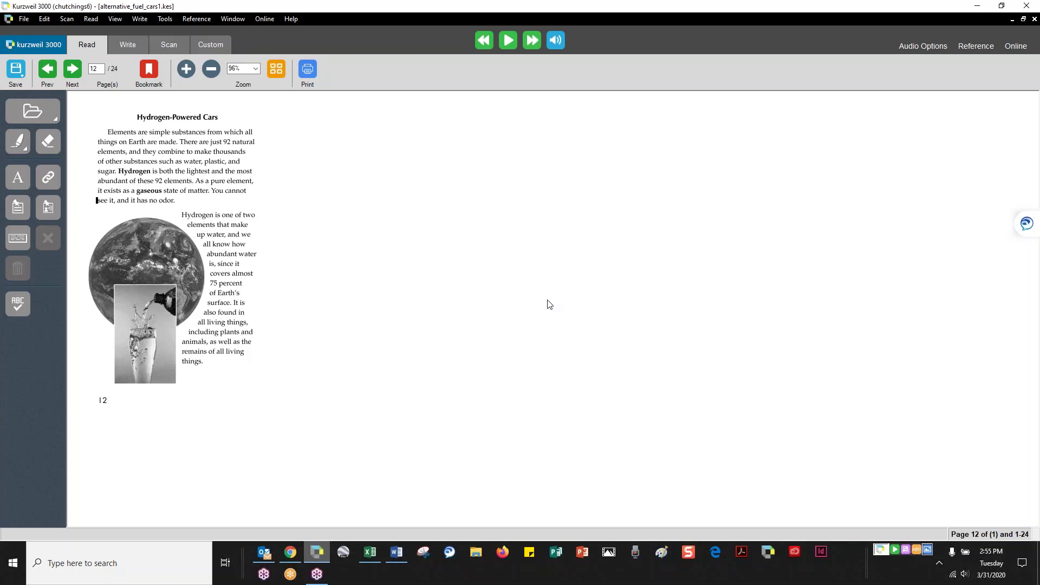
left_click(391, 556)
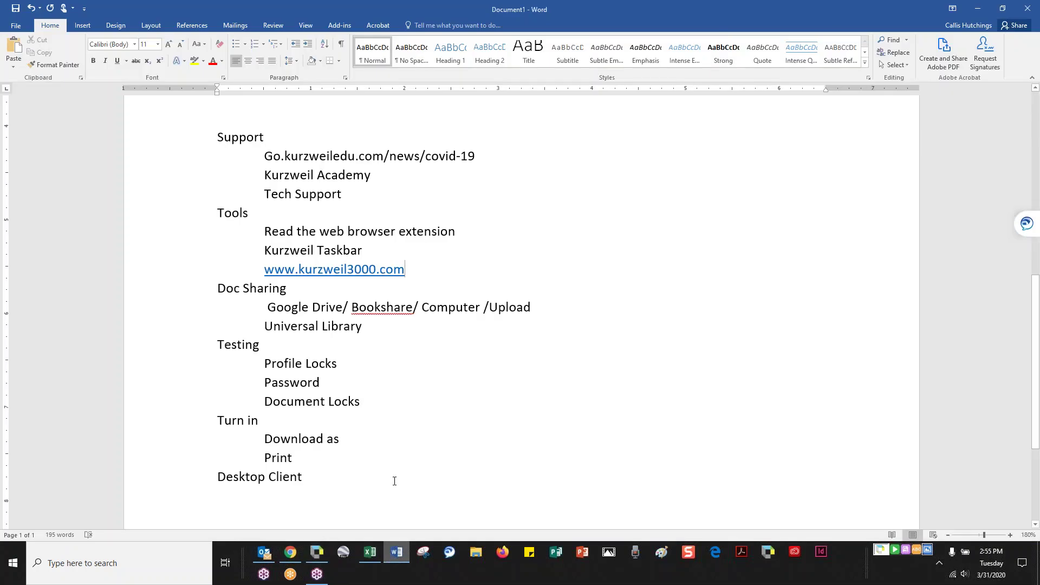